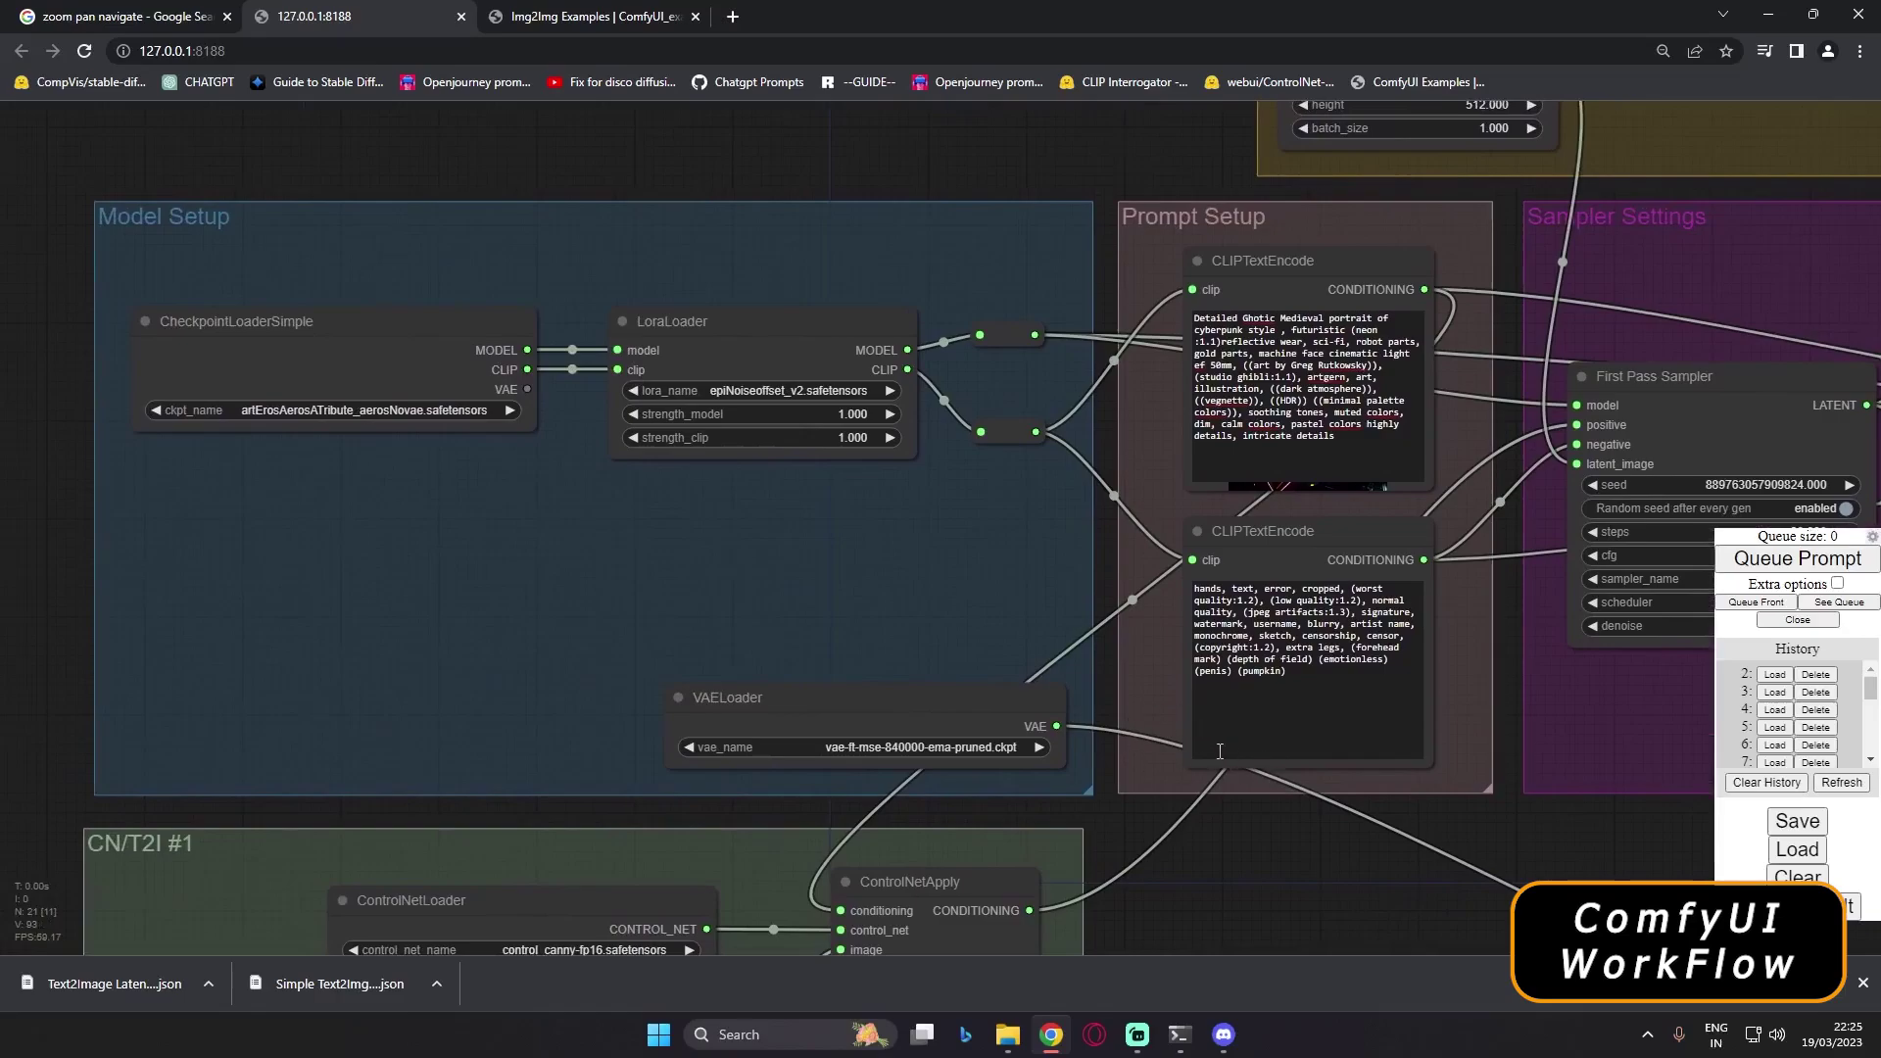
Step: Pan and zoom across the existing workflow graph, bringing the CN/T2I #1 group into view
scroll(1145, 684, "down", 4)
left_click_drag(1319, 876, 759, 842)
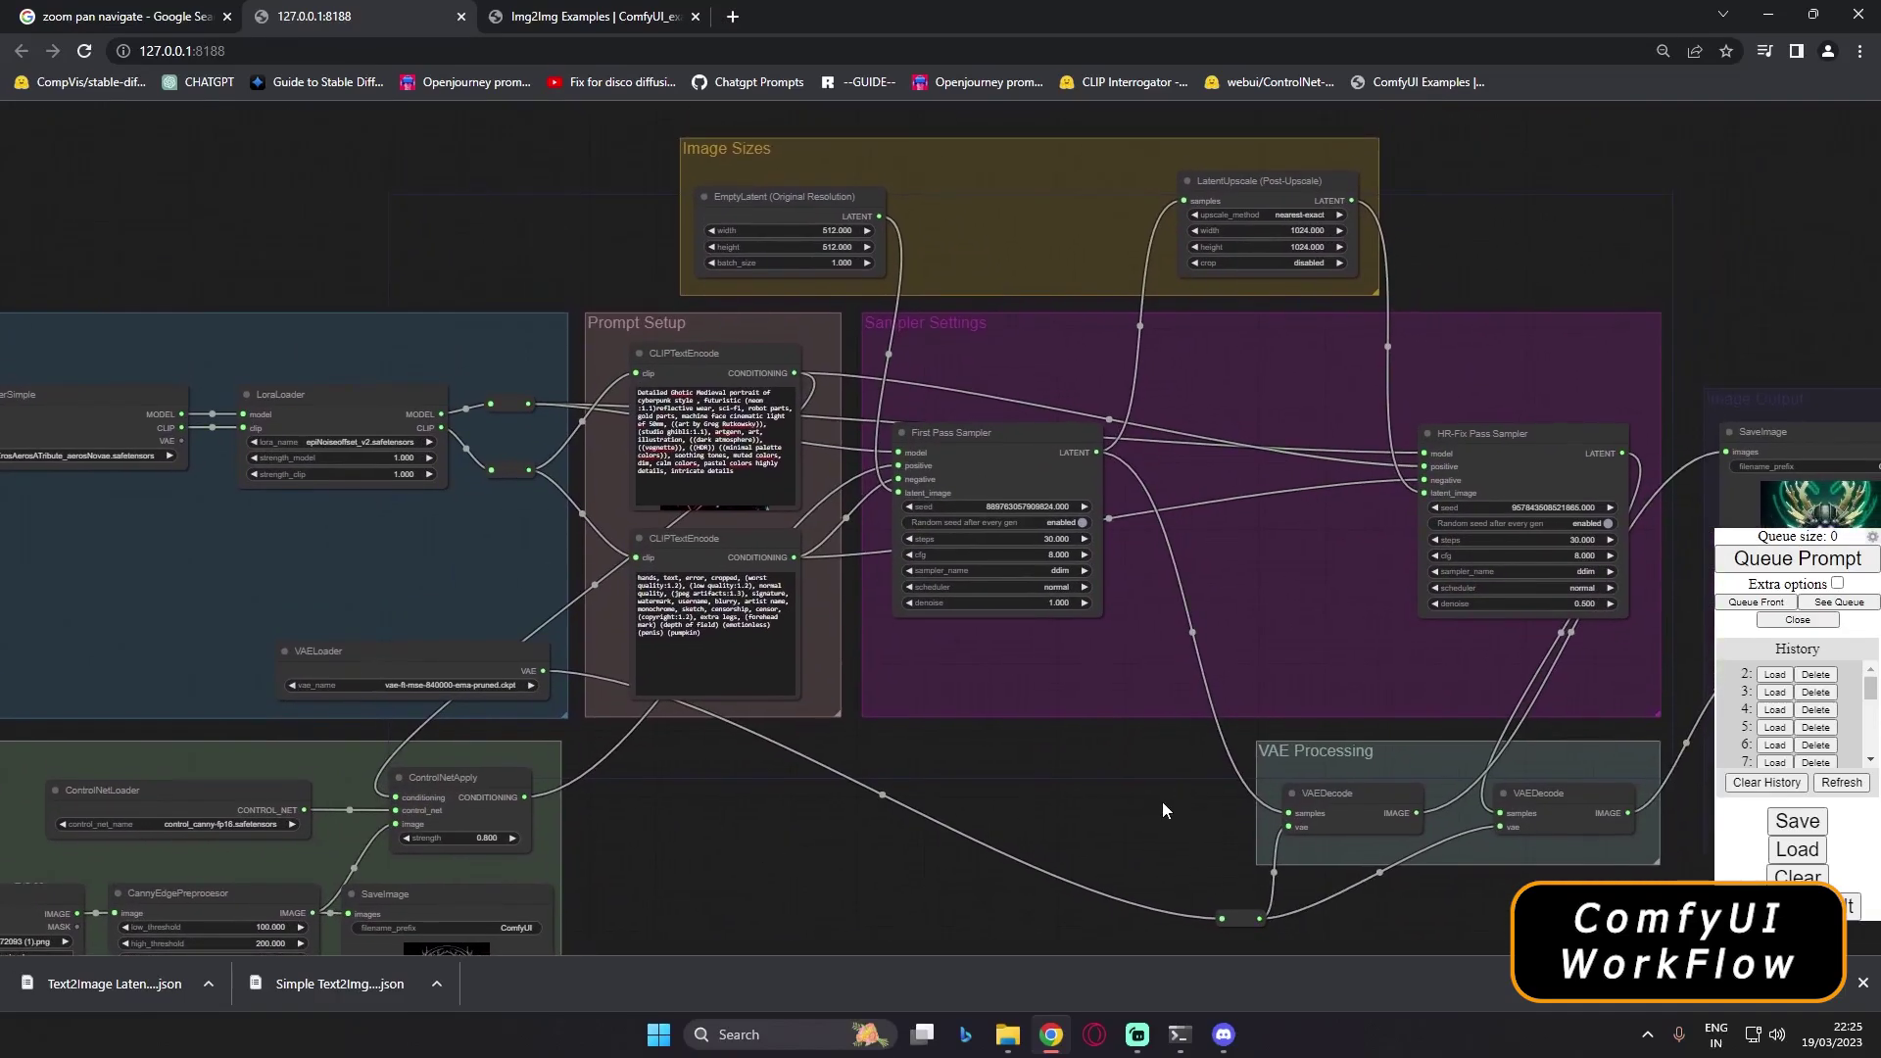
left_click_drag(1127, 803, 1374, 692)
scroll(549, 437, "up", 4)
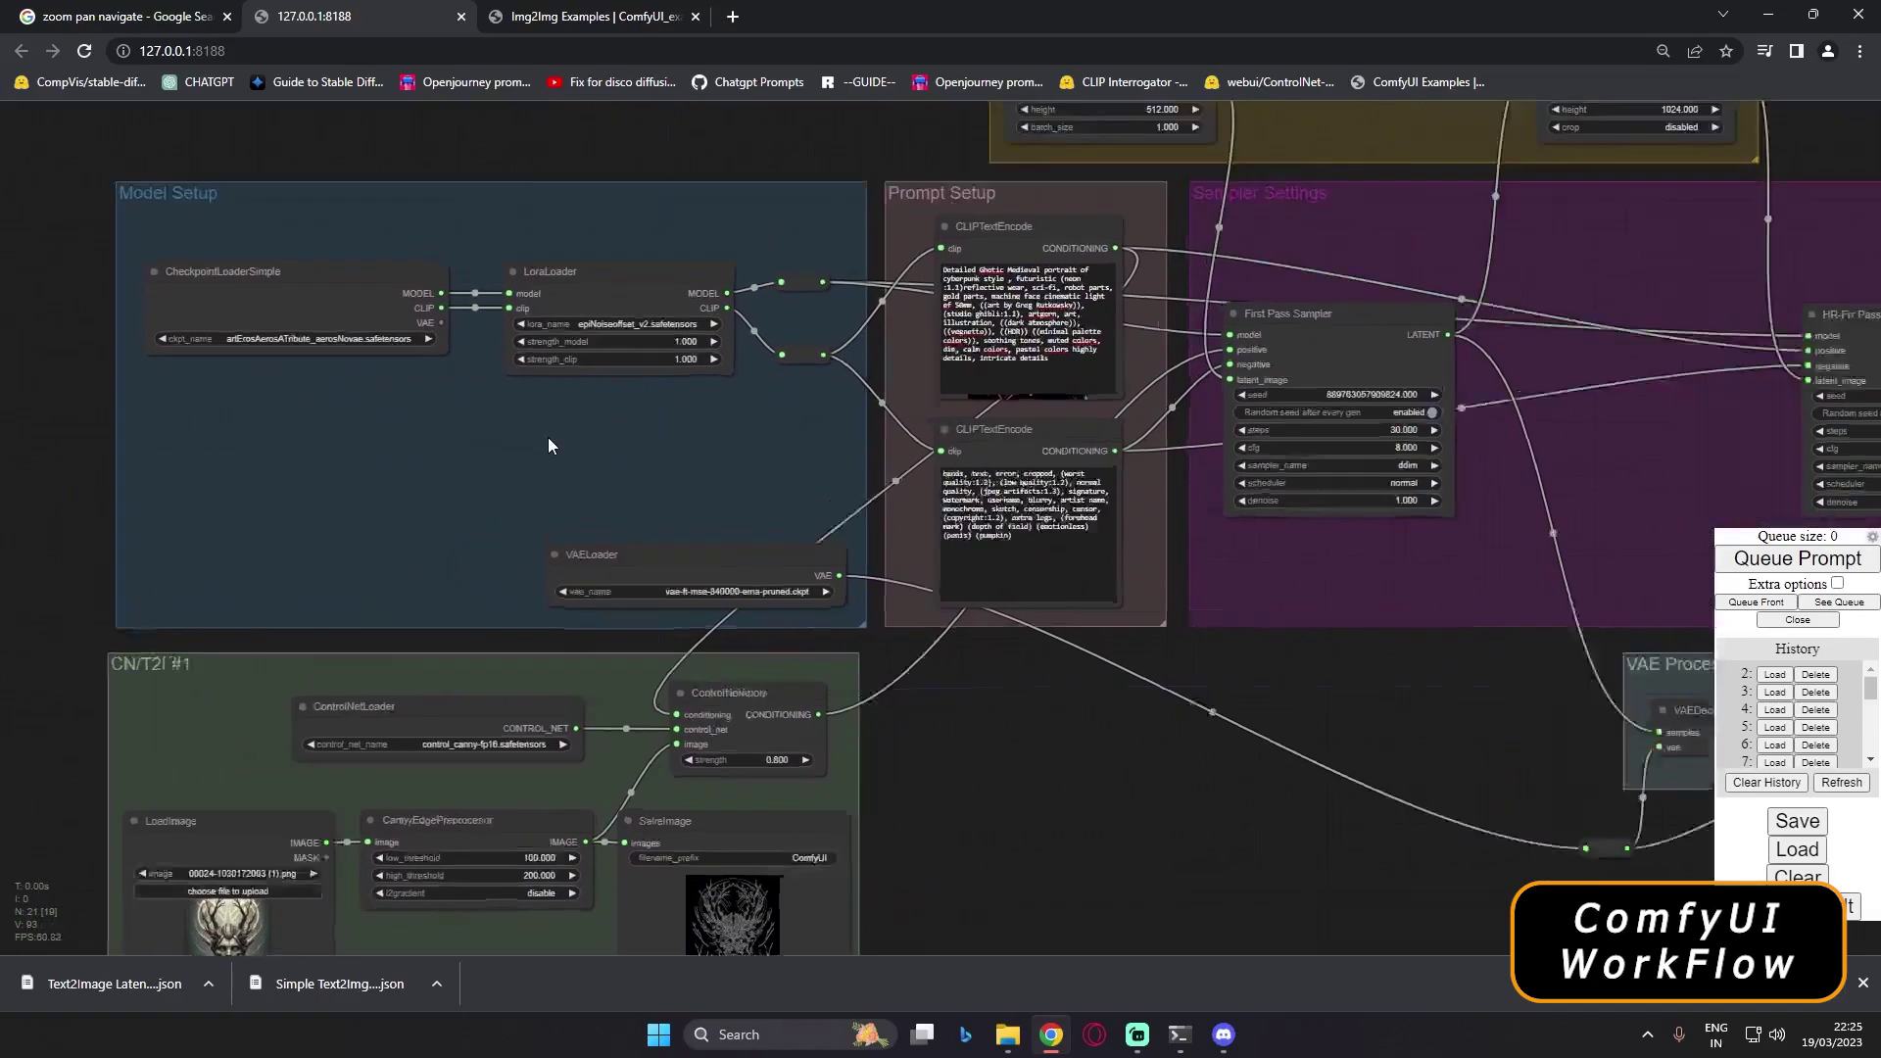
left_click_drag(1085, 872, 1183, 707)
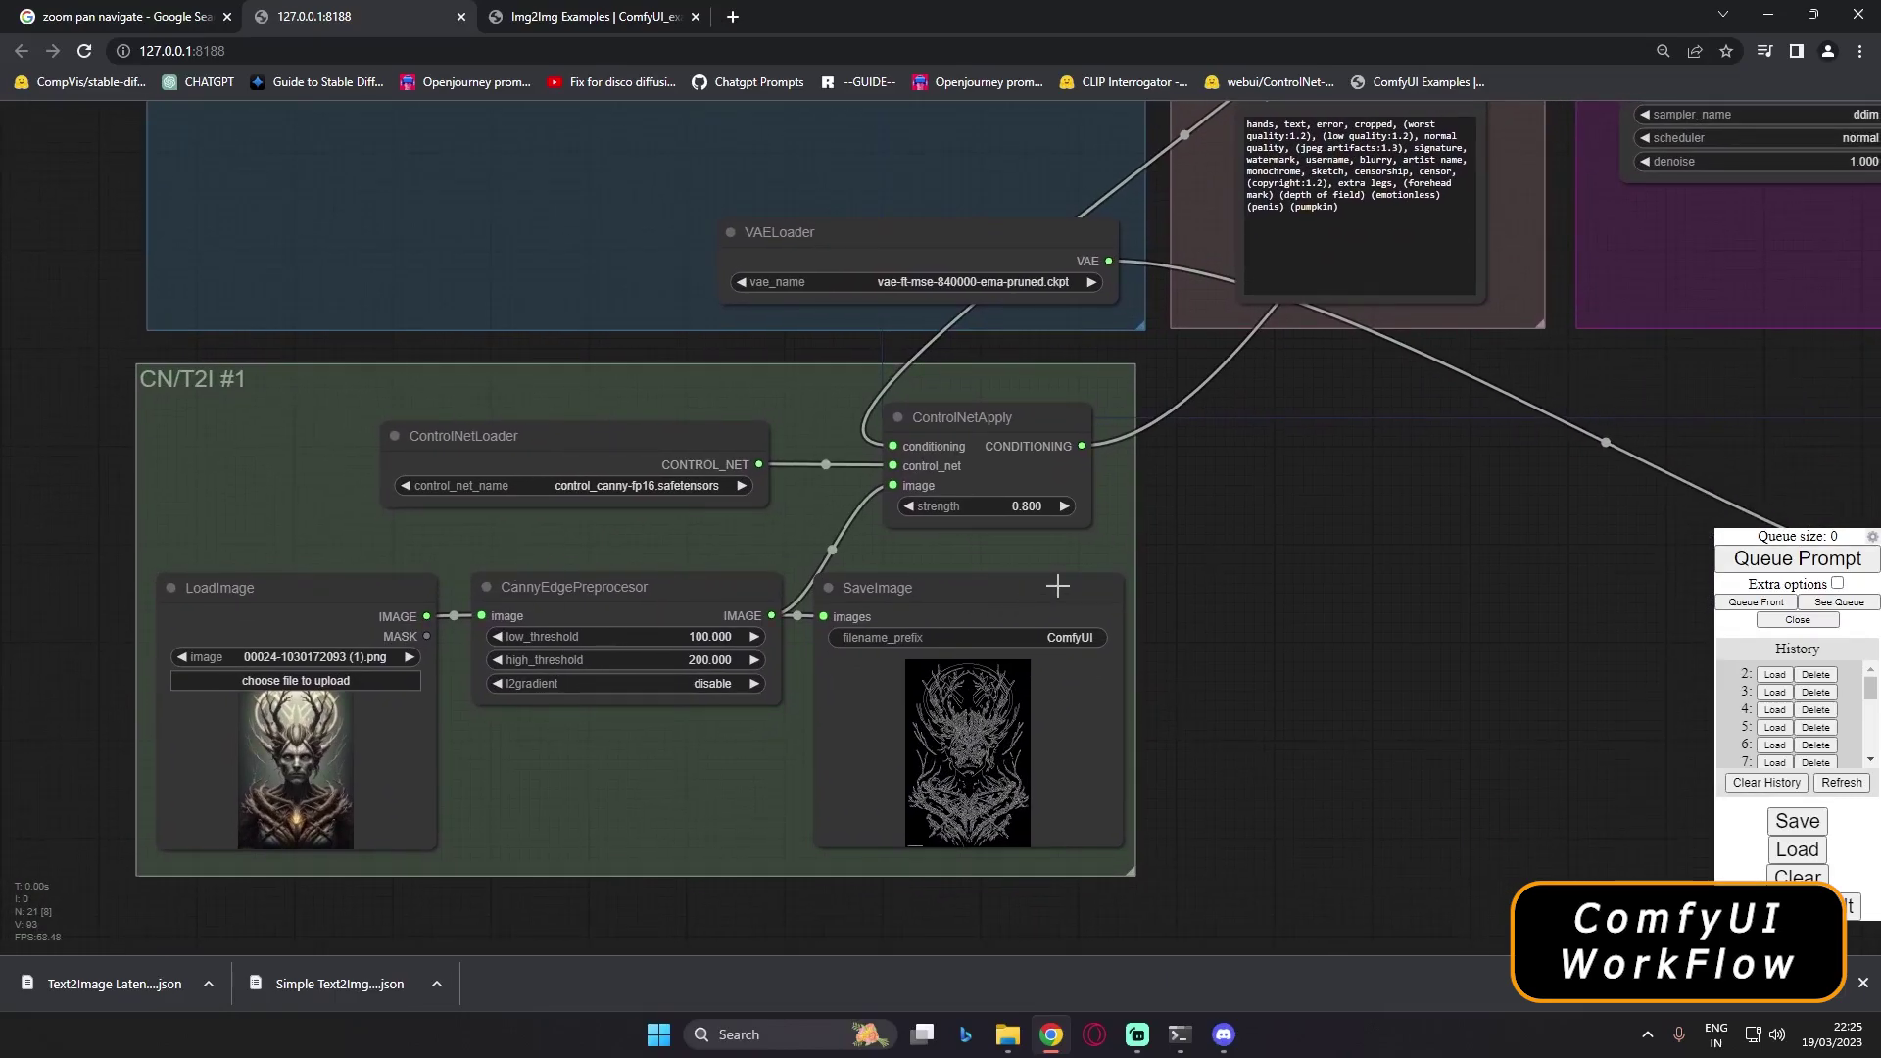
scroll(1193, 500, "down", 1)
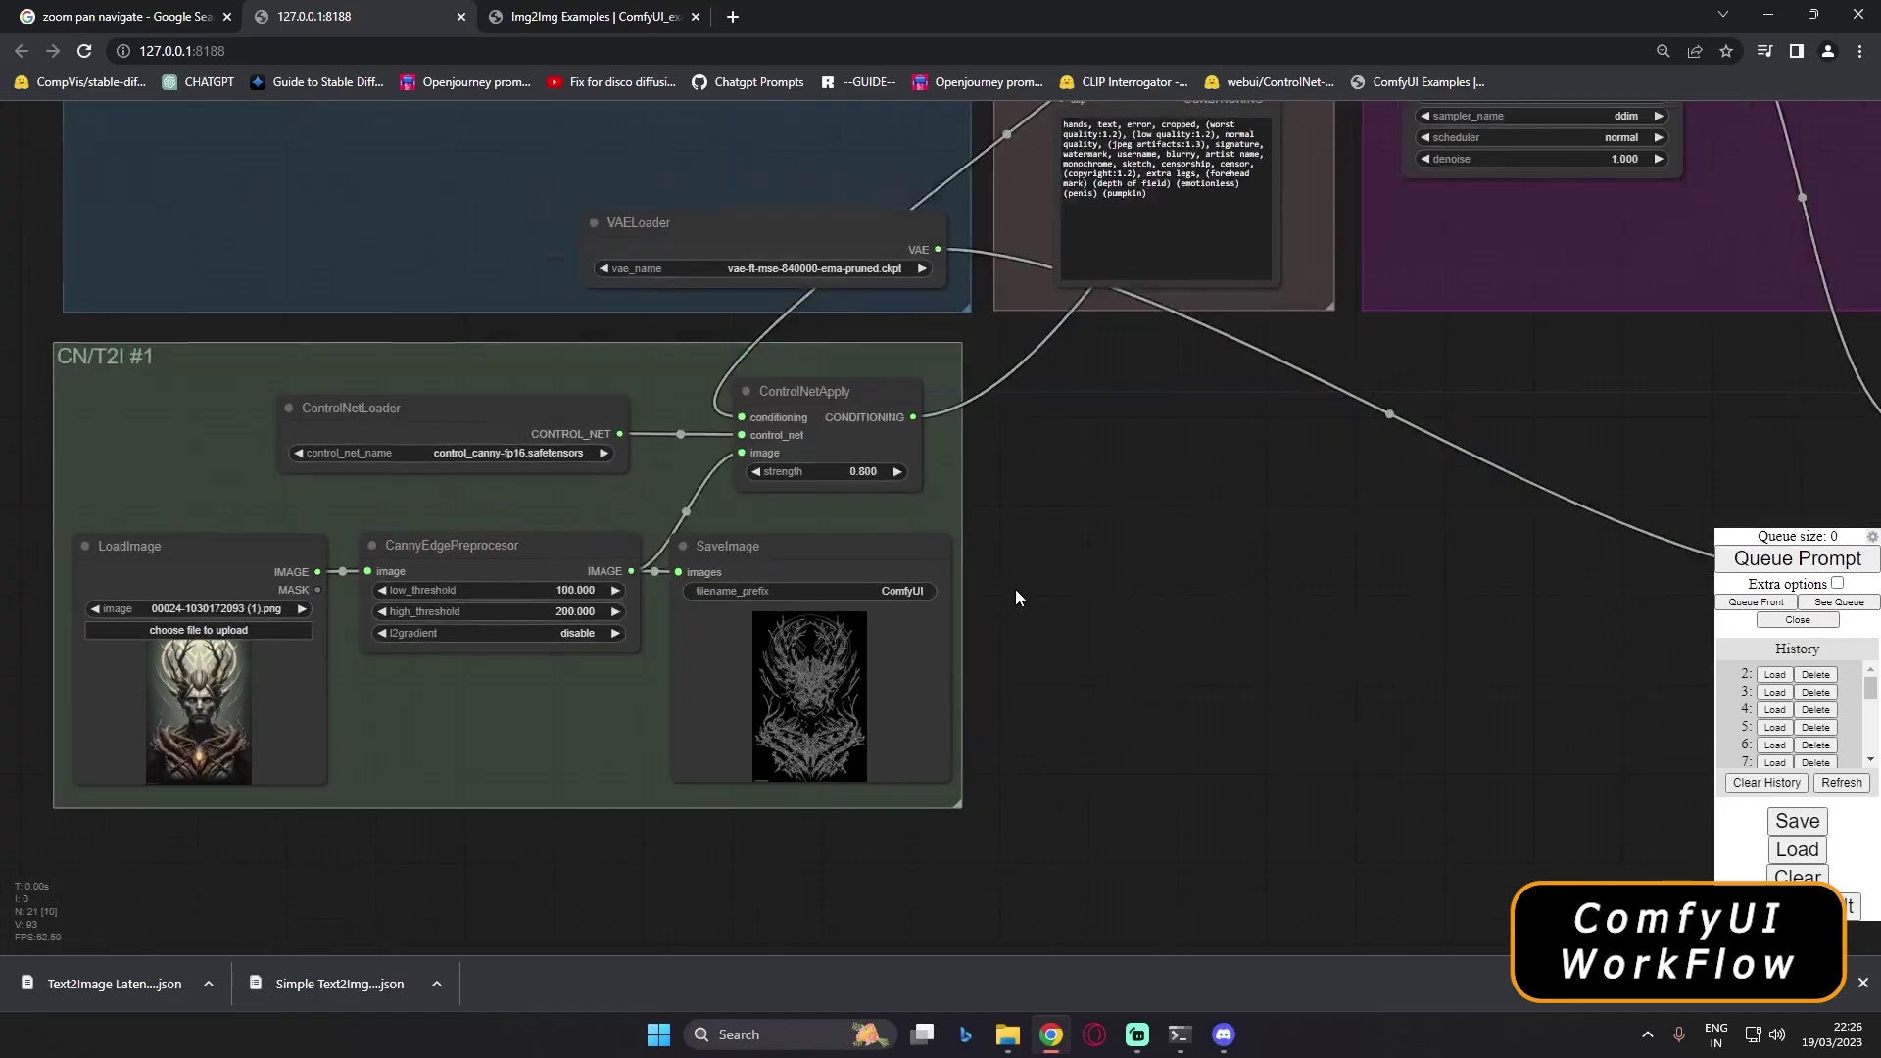
scroll(1015, 590, "up", 2)
scroll(1032, 644, "down", 1)
left_click_drag(1256, 704, 1267, 698)
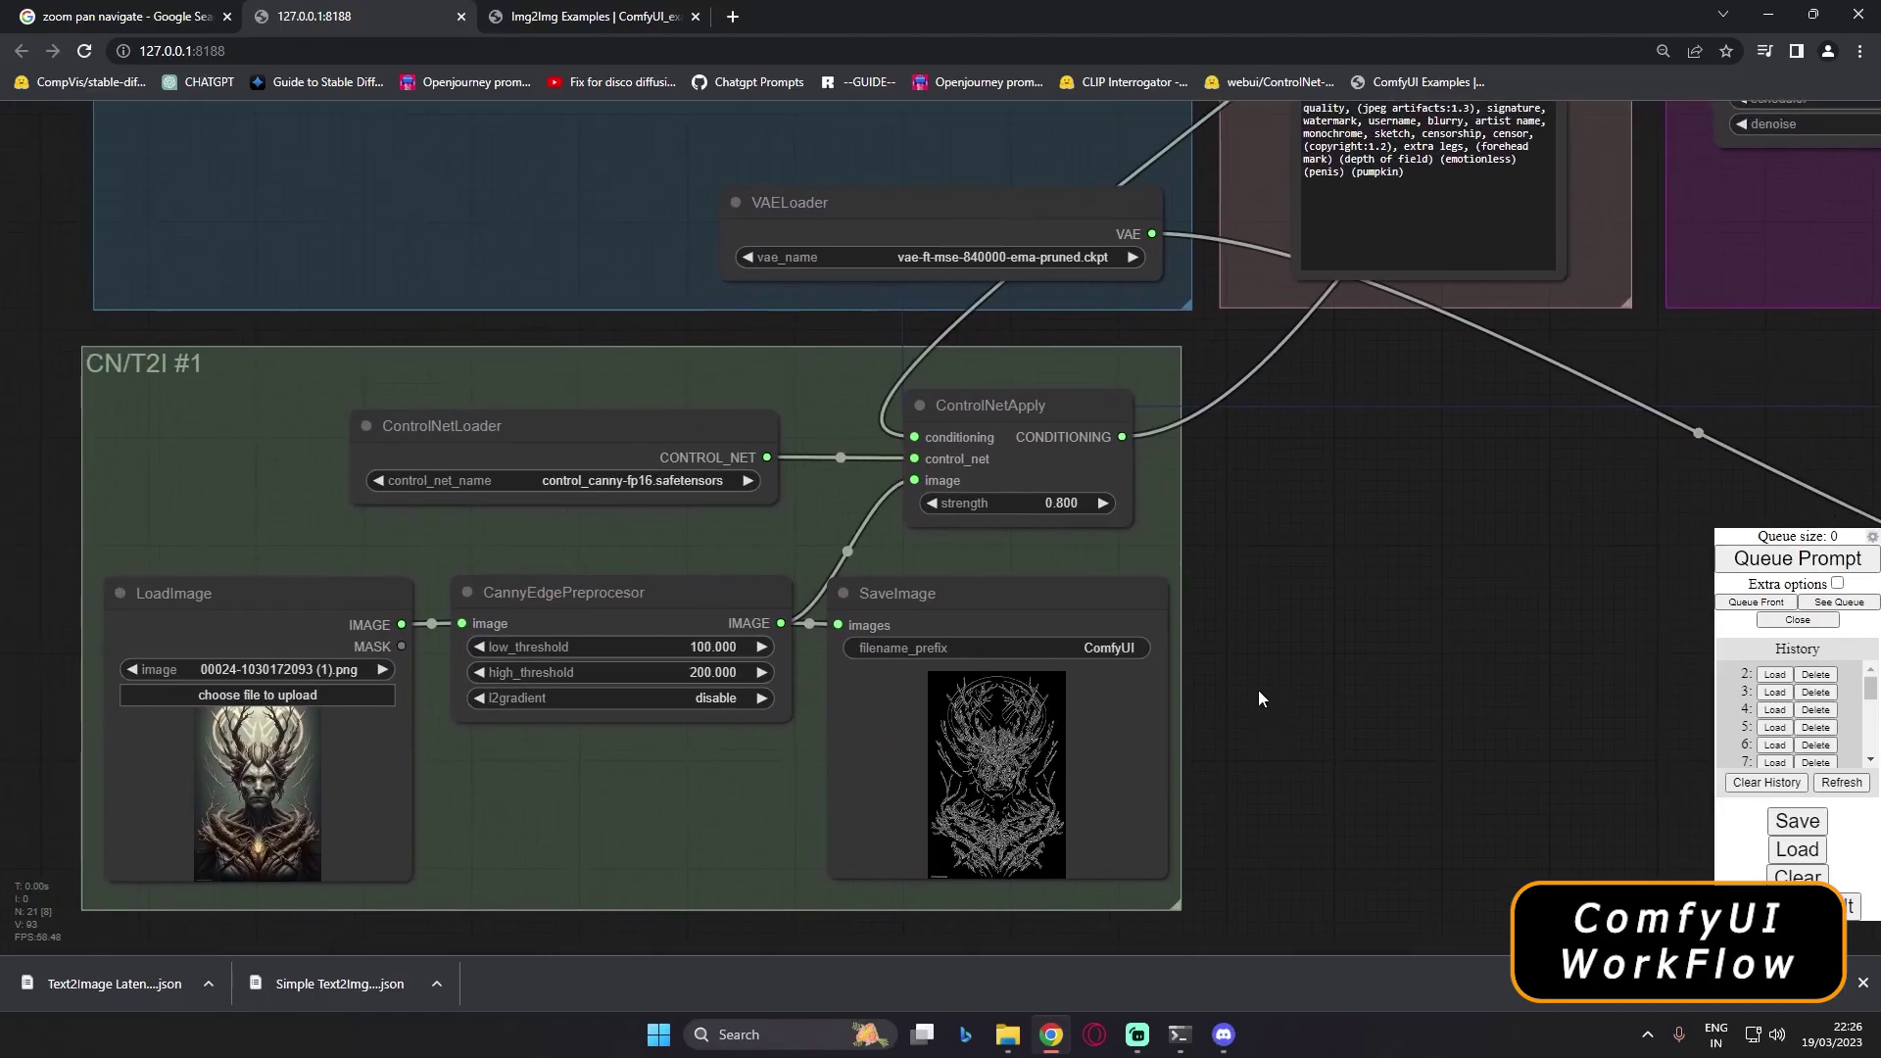
Step: Check the Discord workflows forum, then review the samplers, image outputs and Model Setup groups
left_click(1226, 1037)
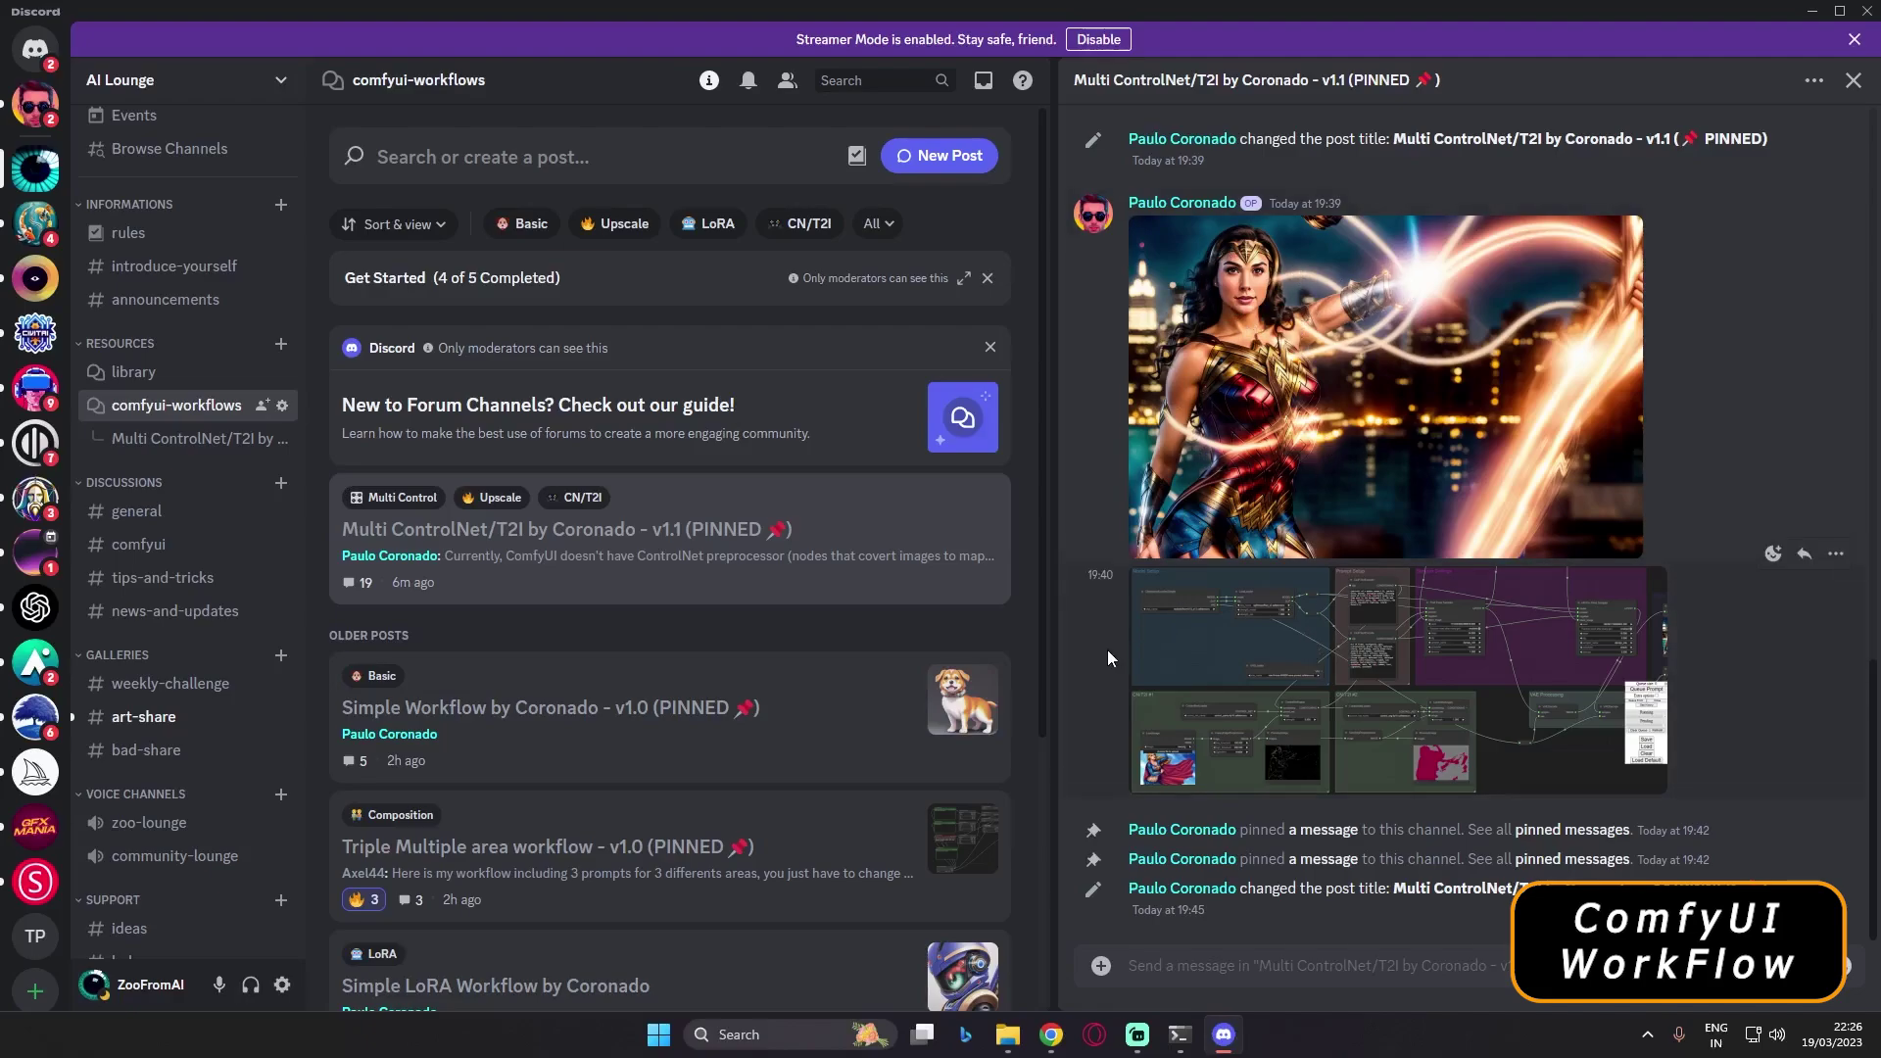
left_click(1050, 1034)
scroll(876, 782, "down", 5)
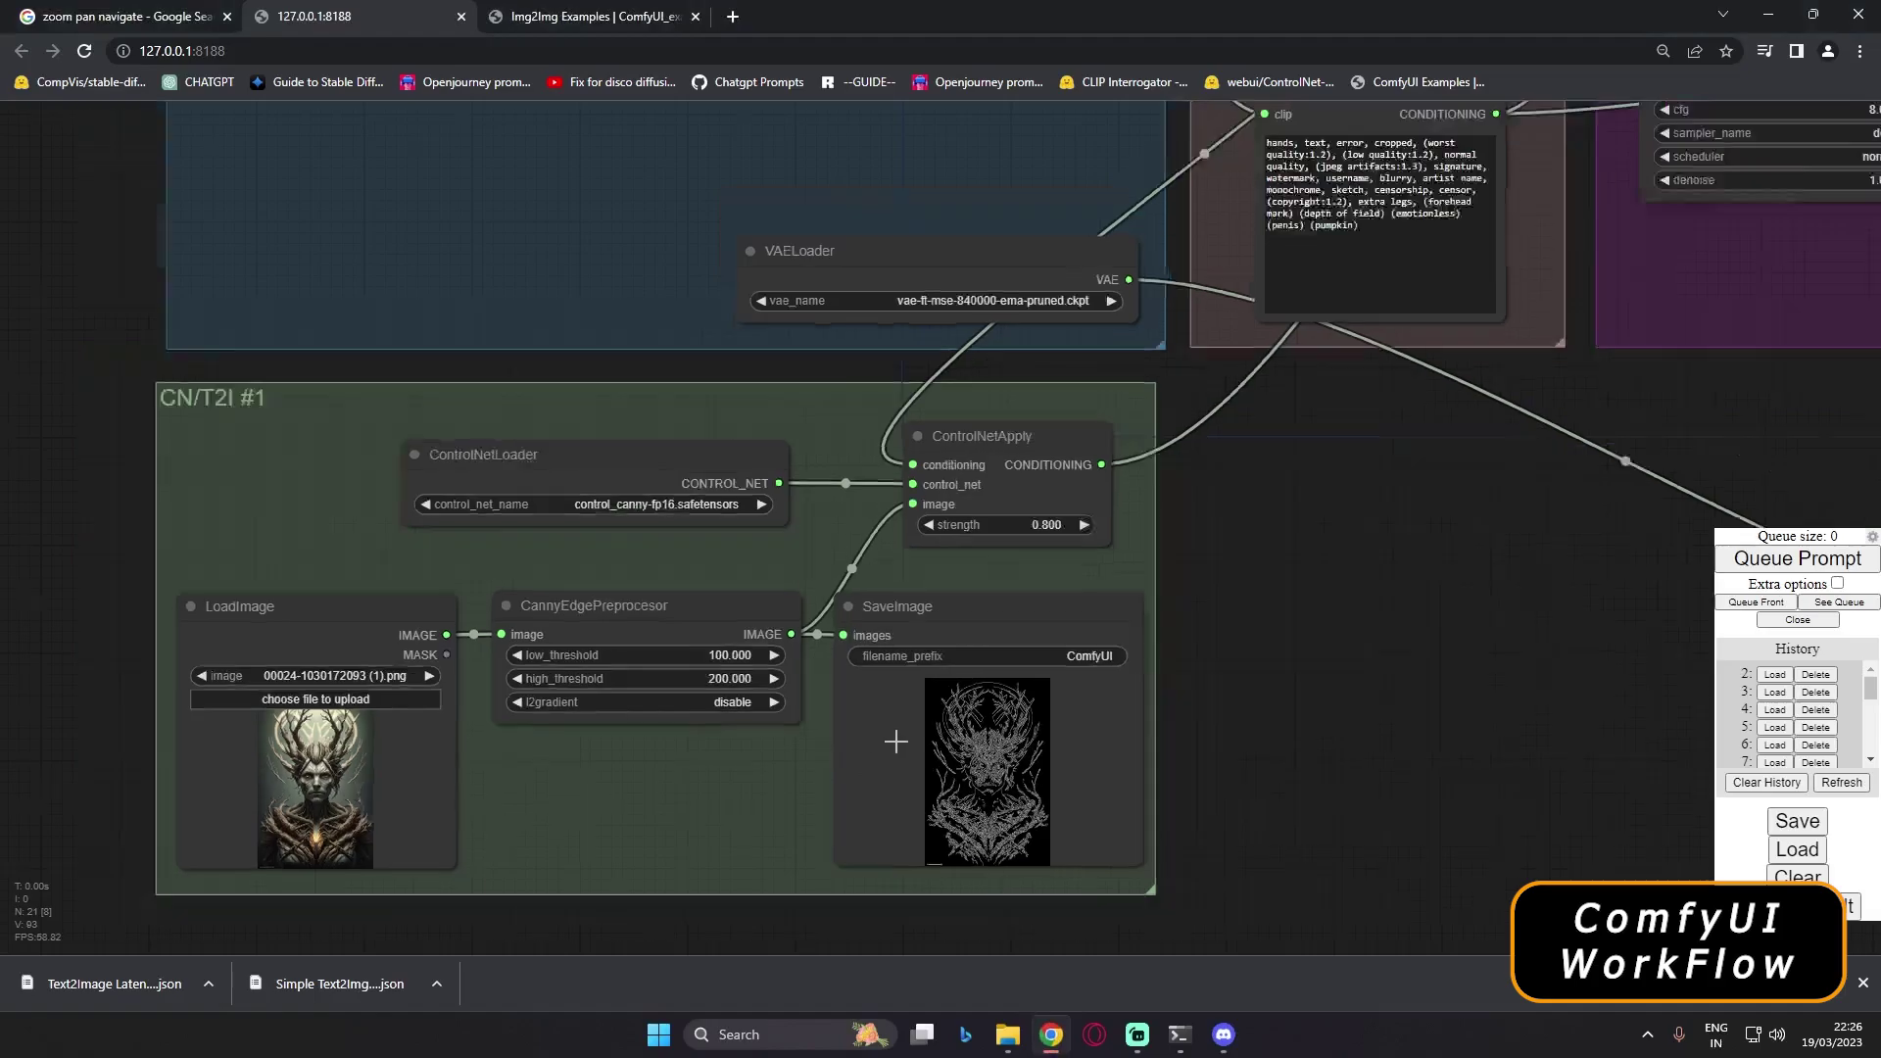
scroll(1019, 774, "down", 3)
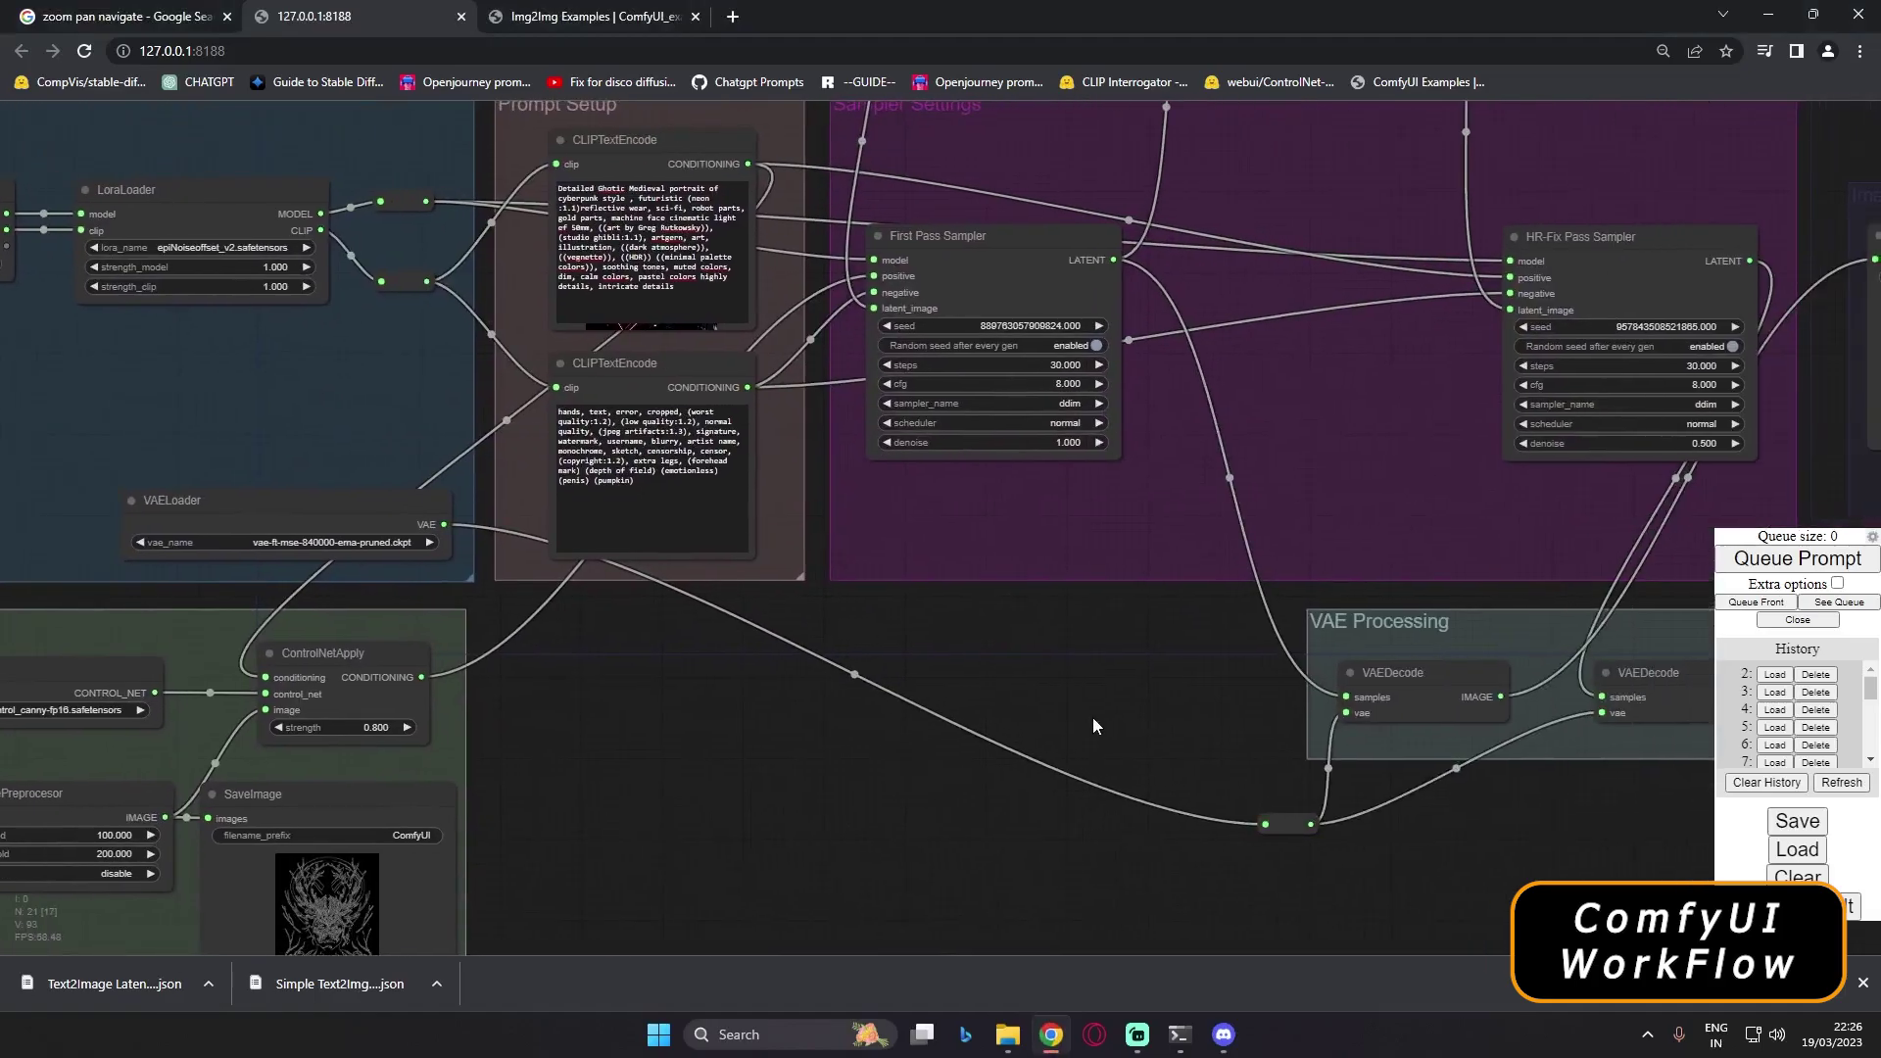
scroll(1092, 718, "up", 3)
left_click_drag(1092, 717, 547, 744)
scroll(1220, 804, "up", 1)
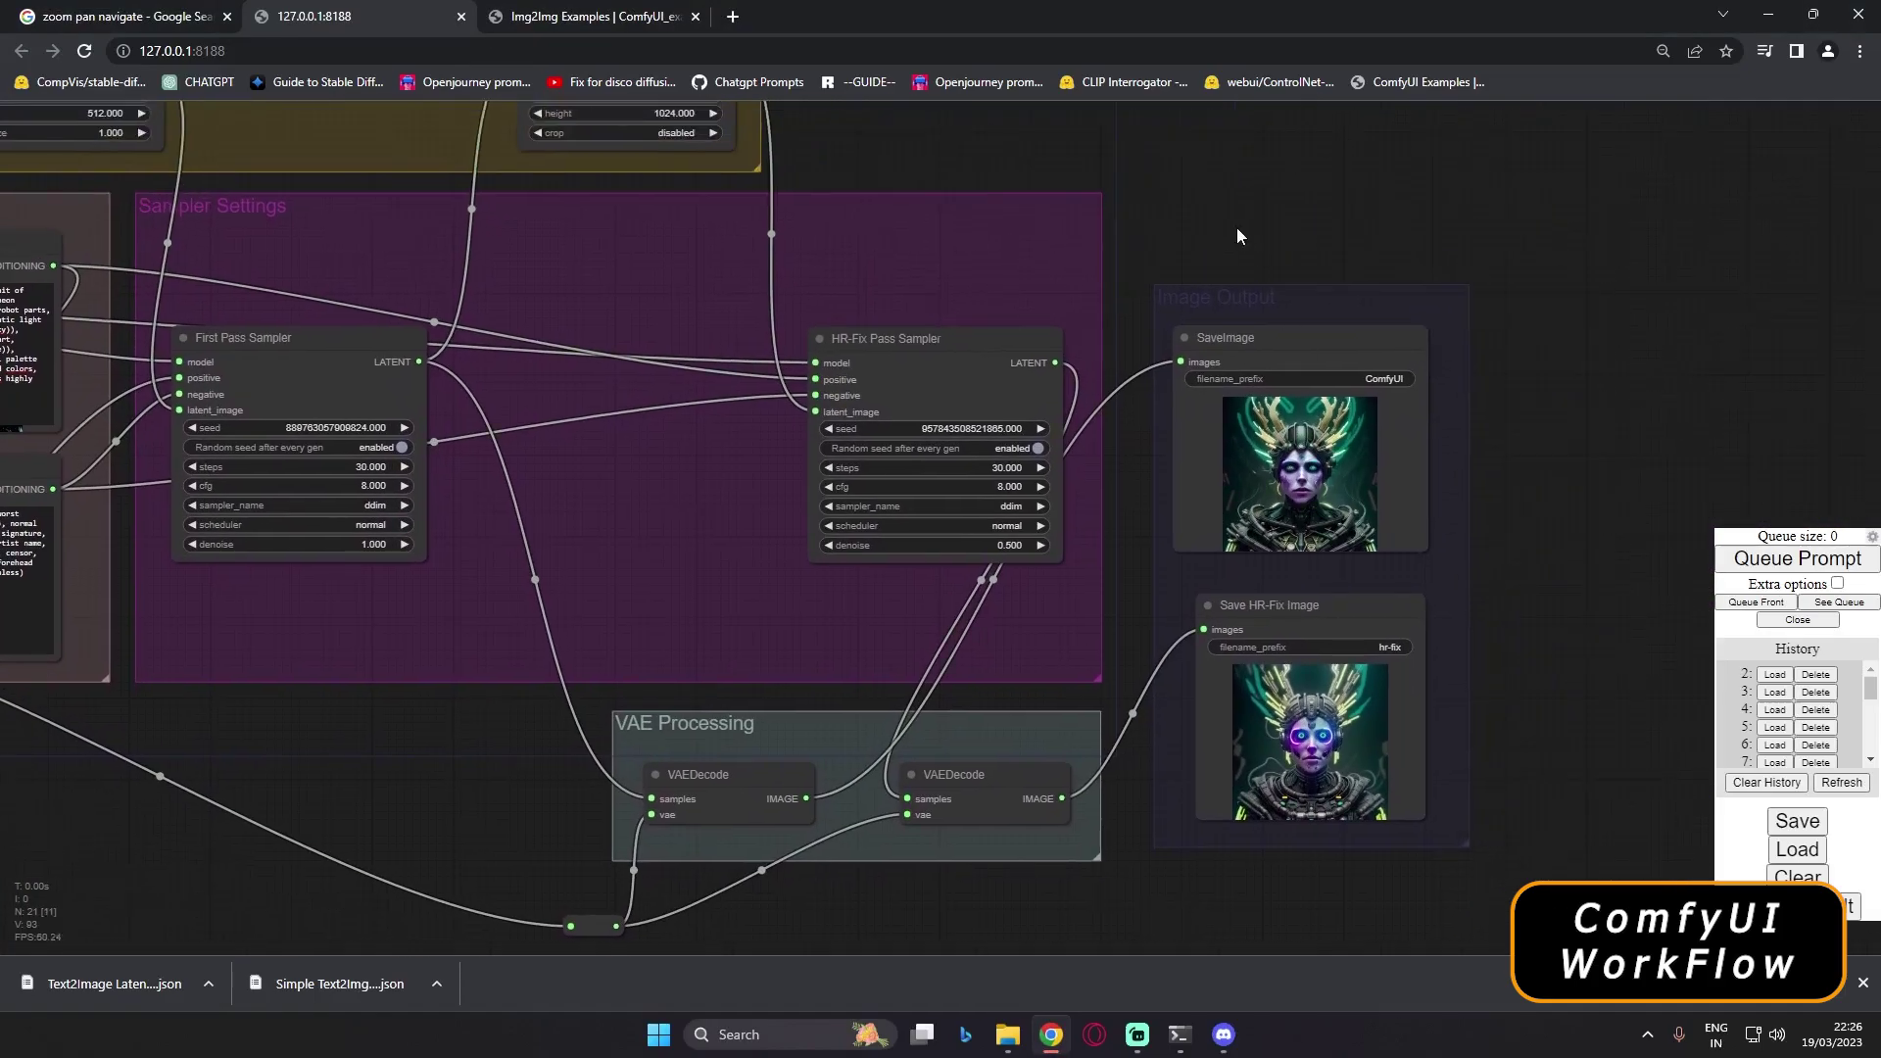
scroll(1215, 225, "up", 1)
scroll(825, 908, "down", 3)
scroll(621, 473, "up", 1)
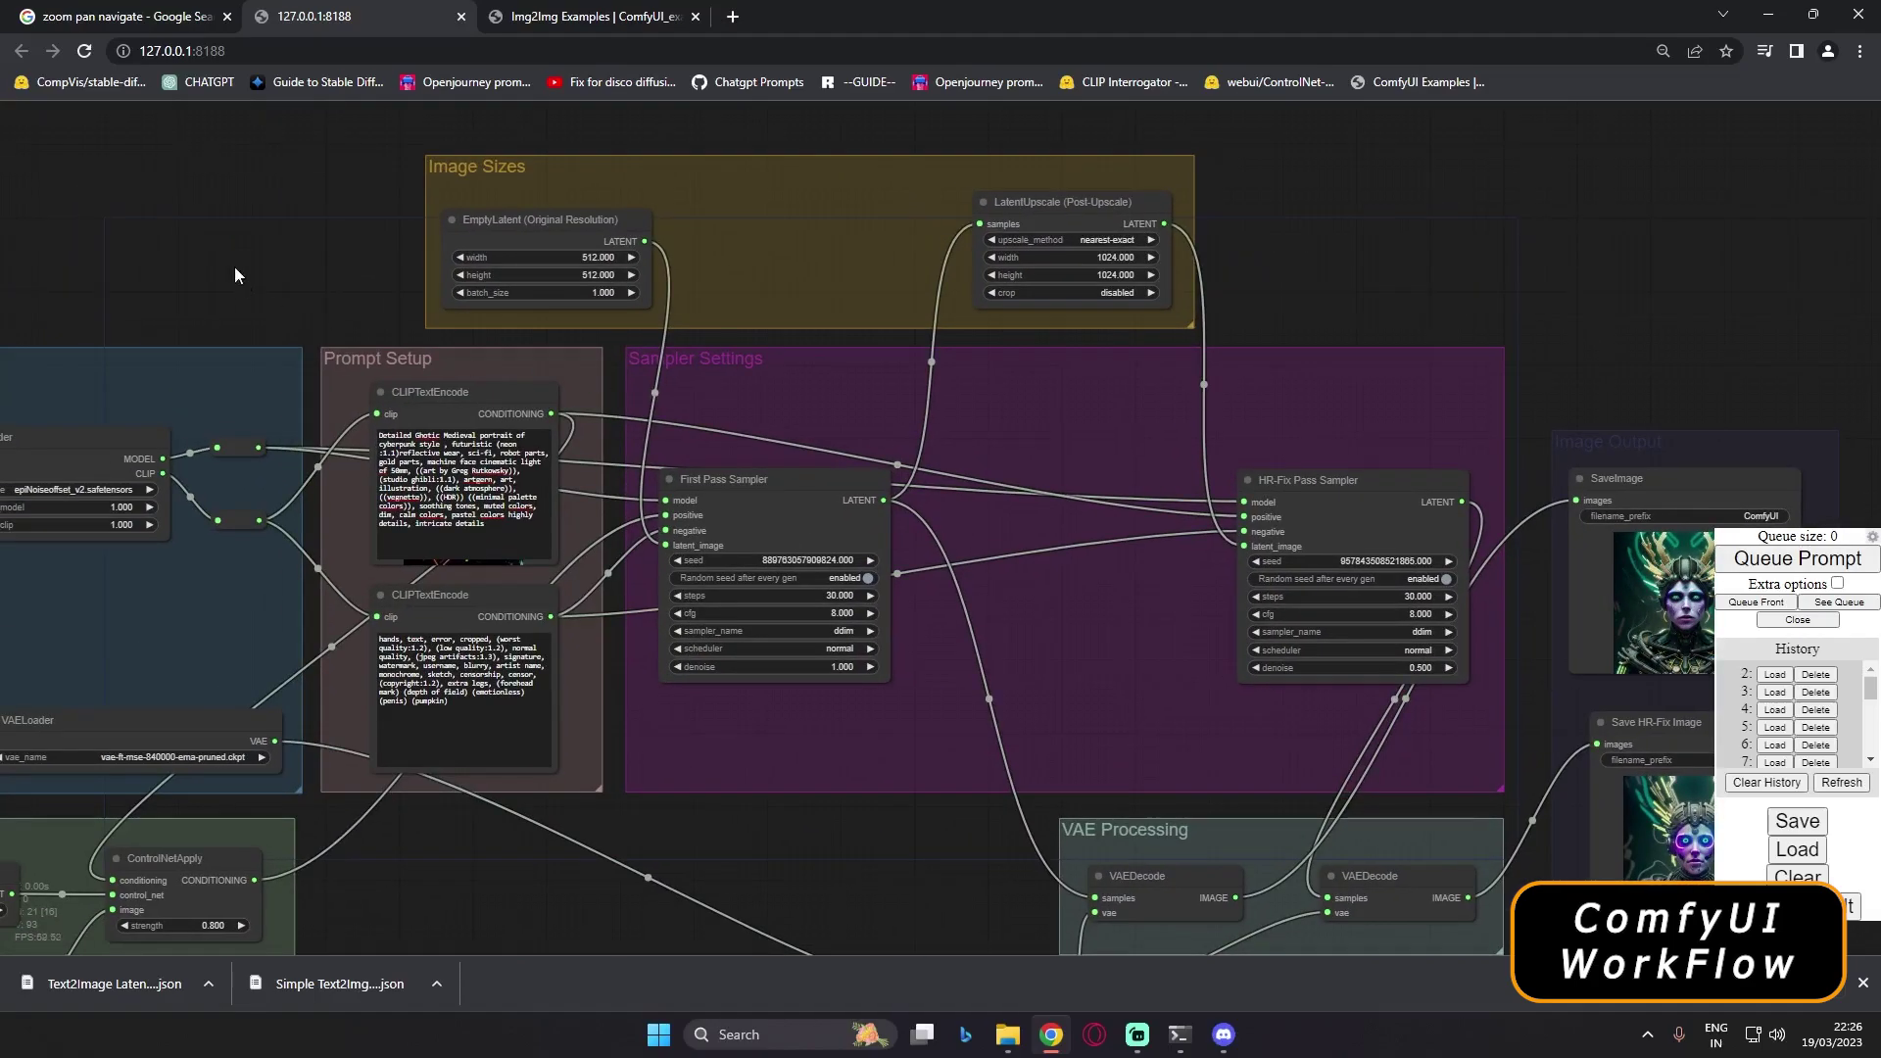
left_click_drag(120, 193, 680, 116)
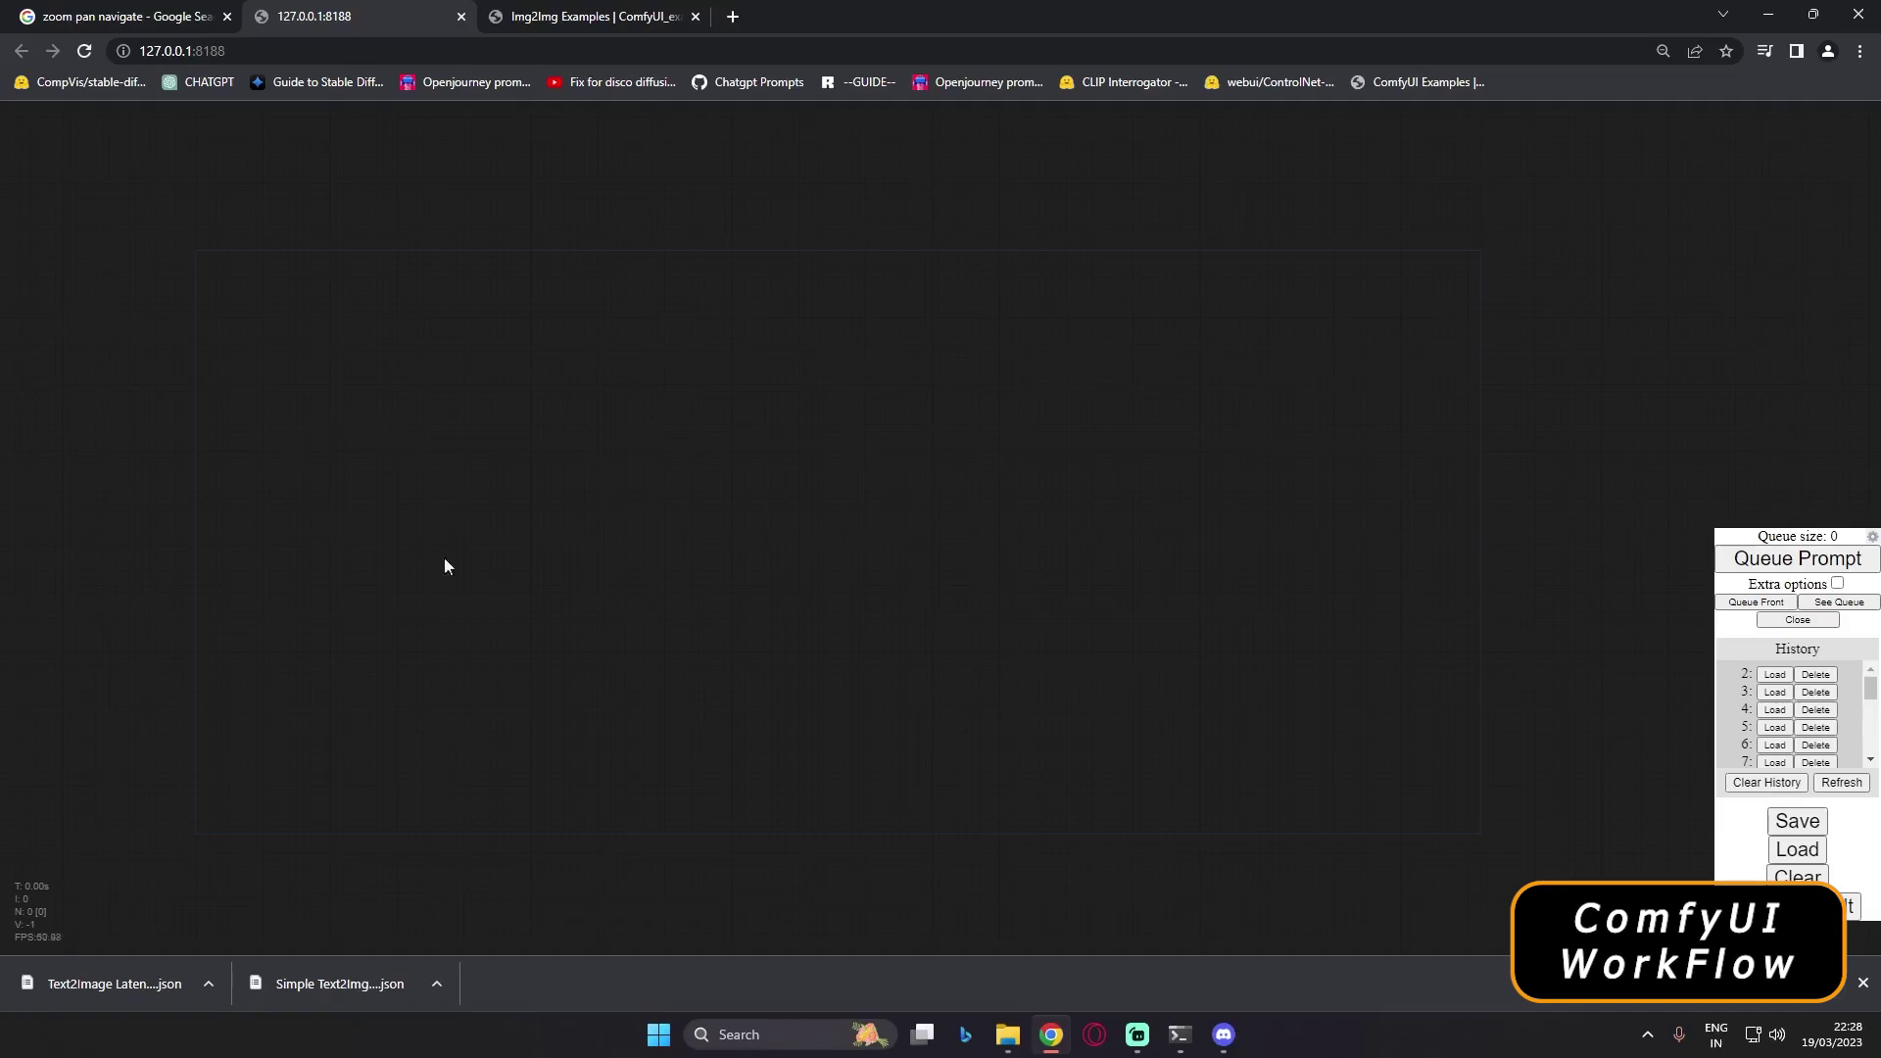
right_click(325, 370)
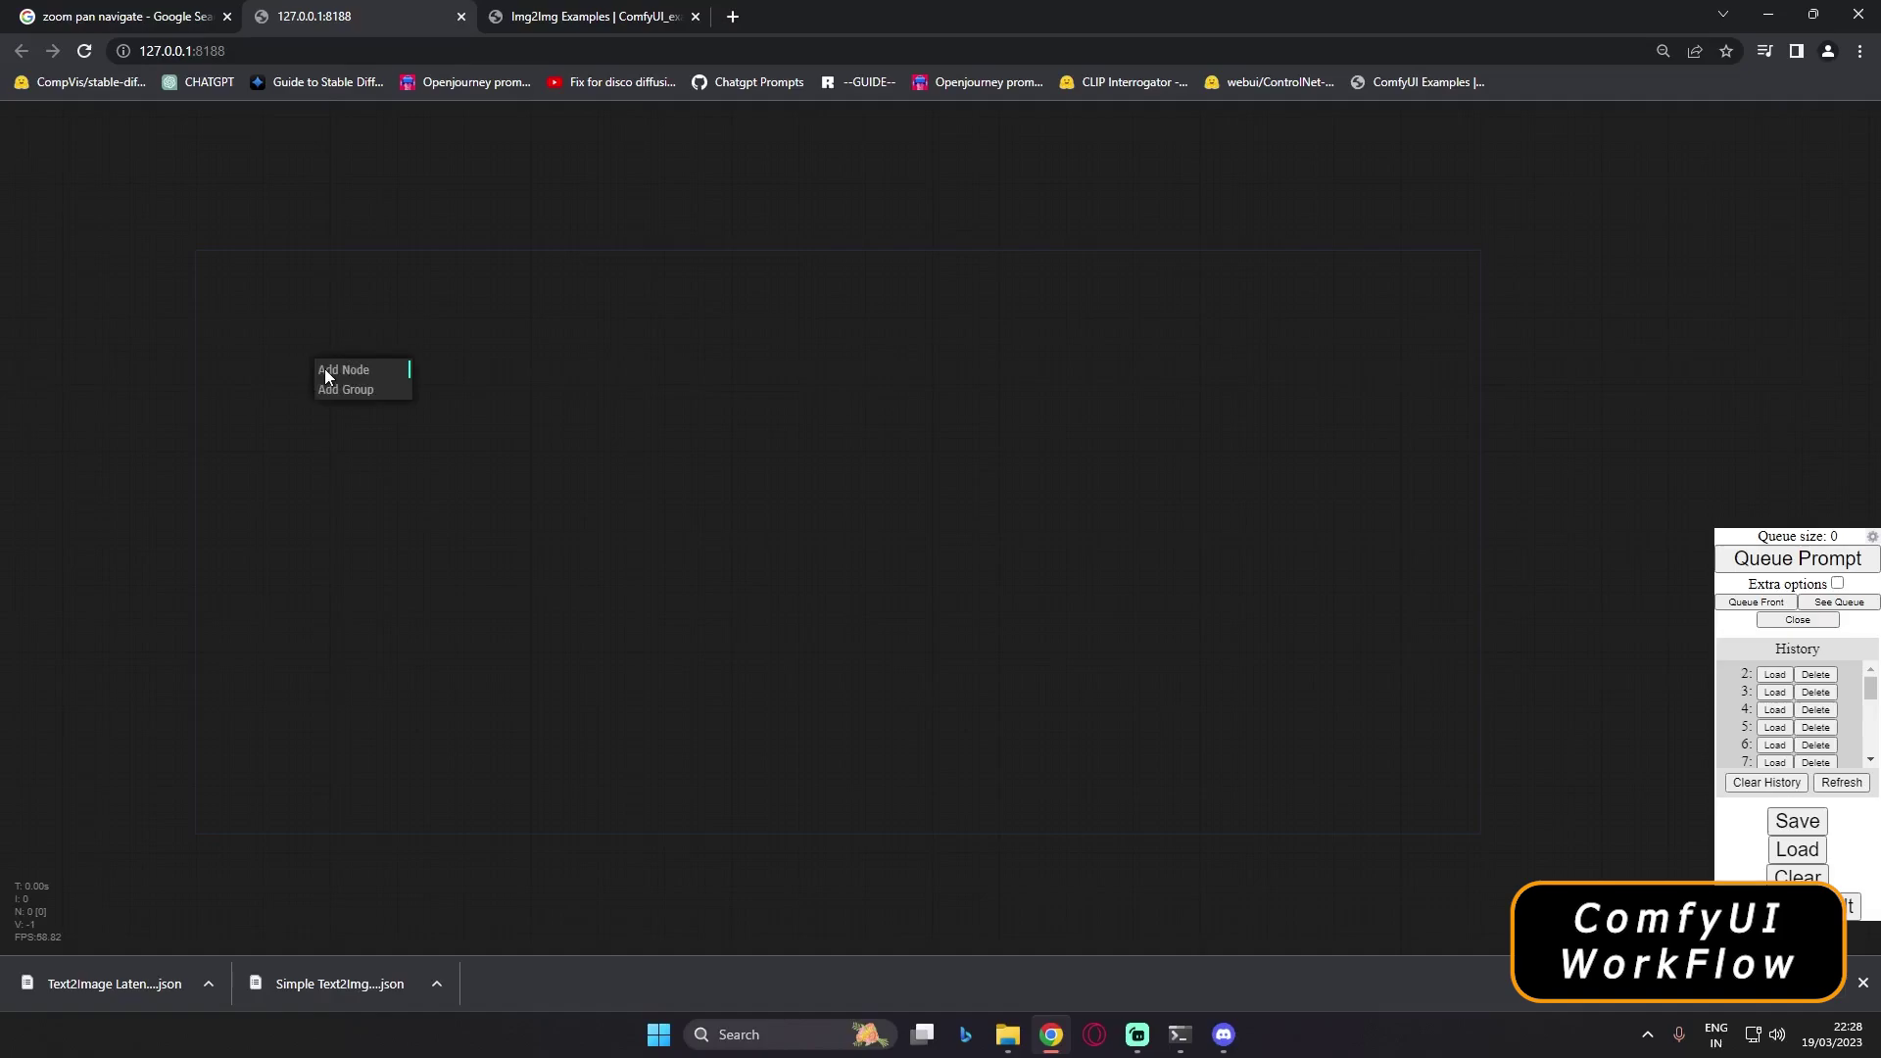
double_click(639, 395)
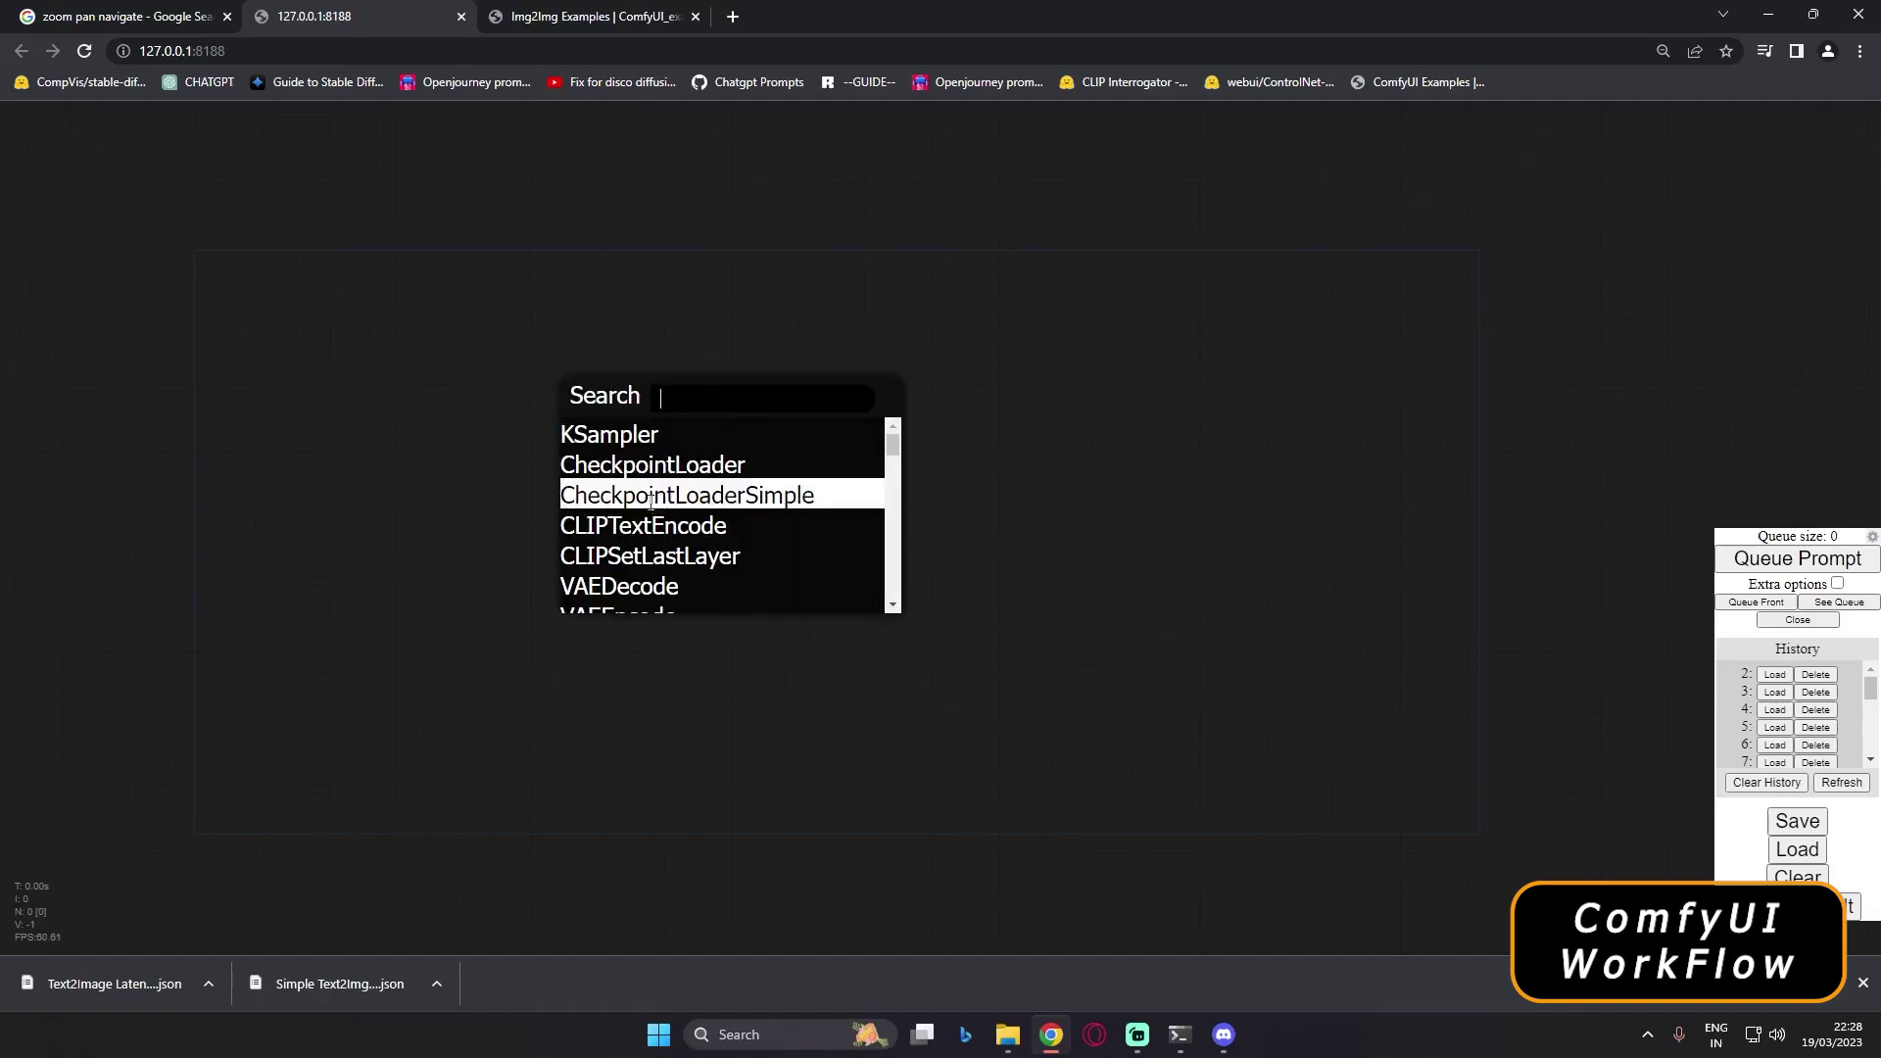
scroll(658, 485, "down", 4)
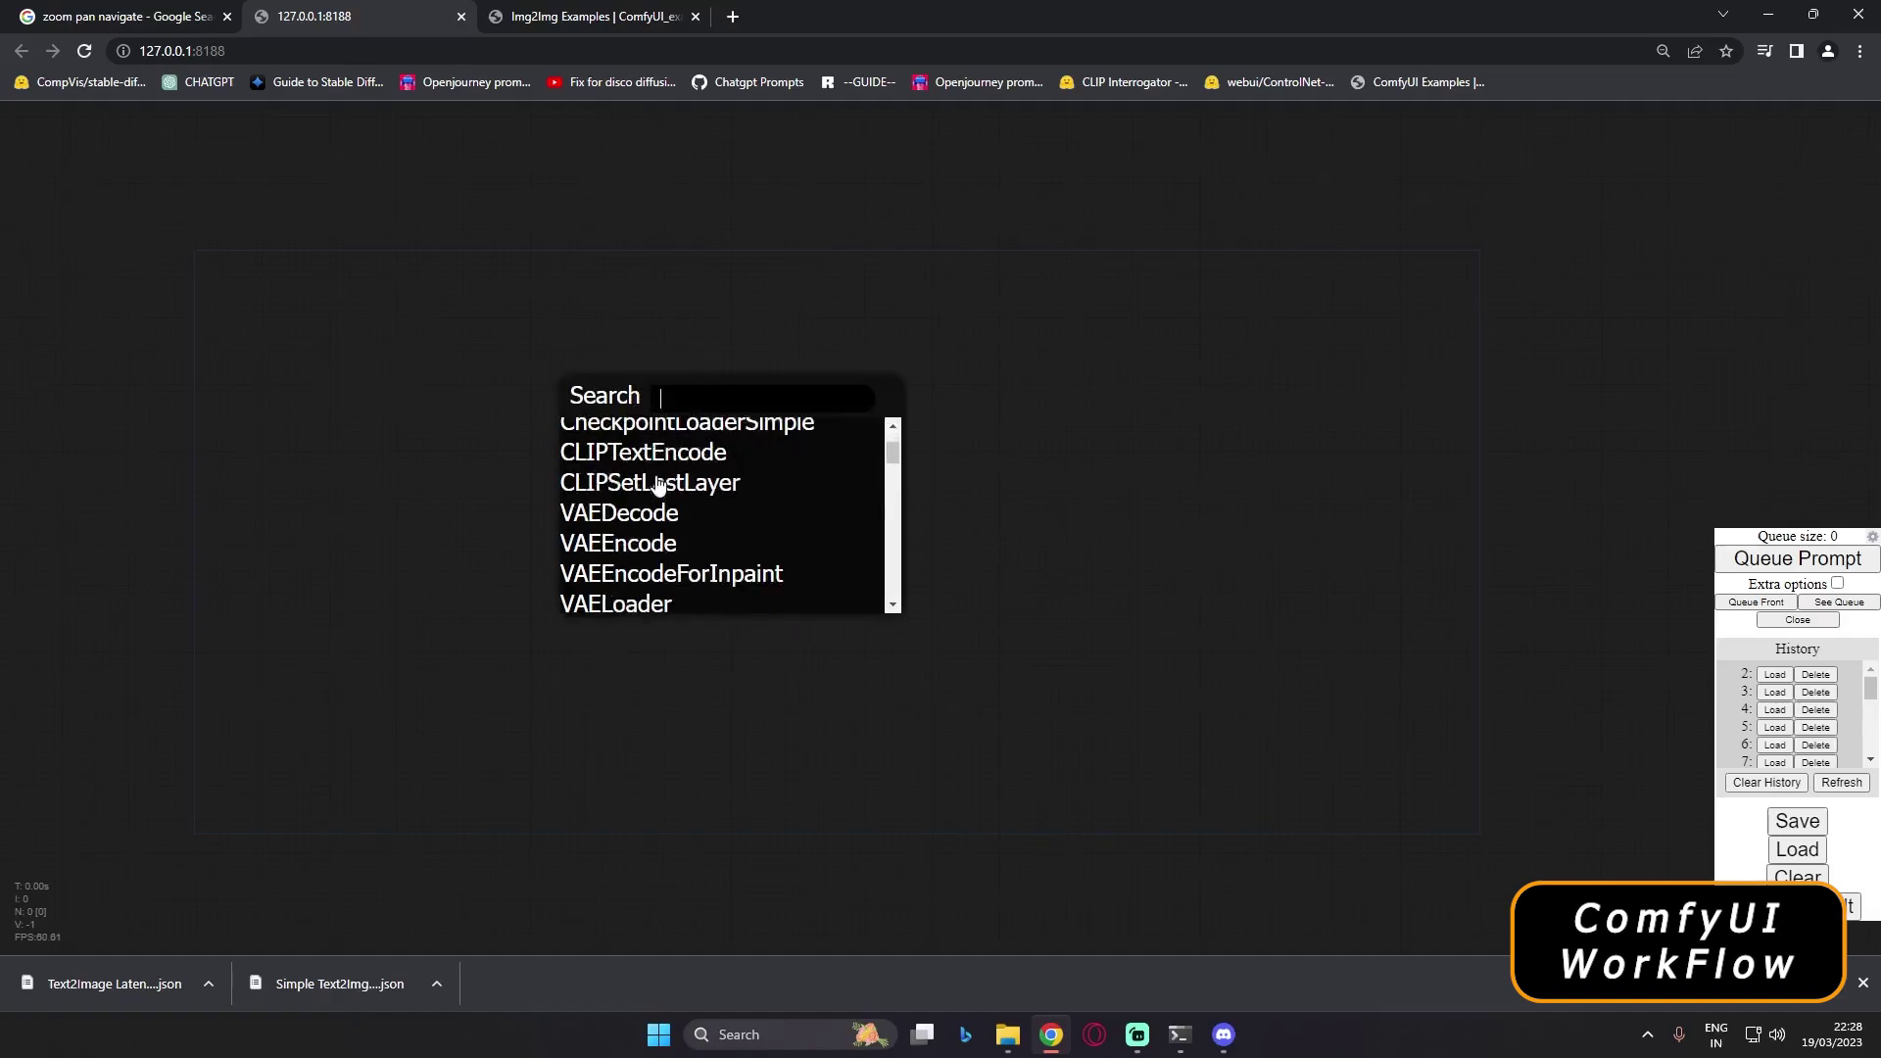
double_click(730, 431)
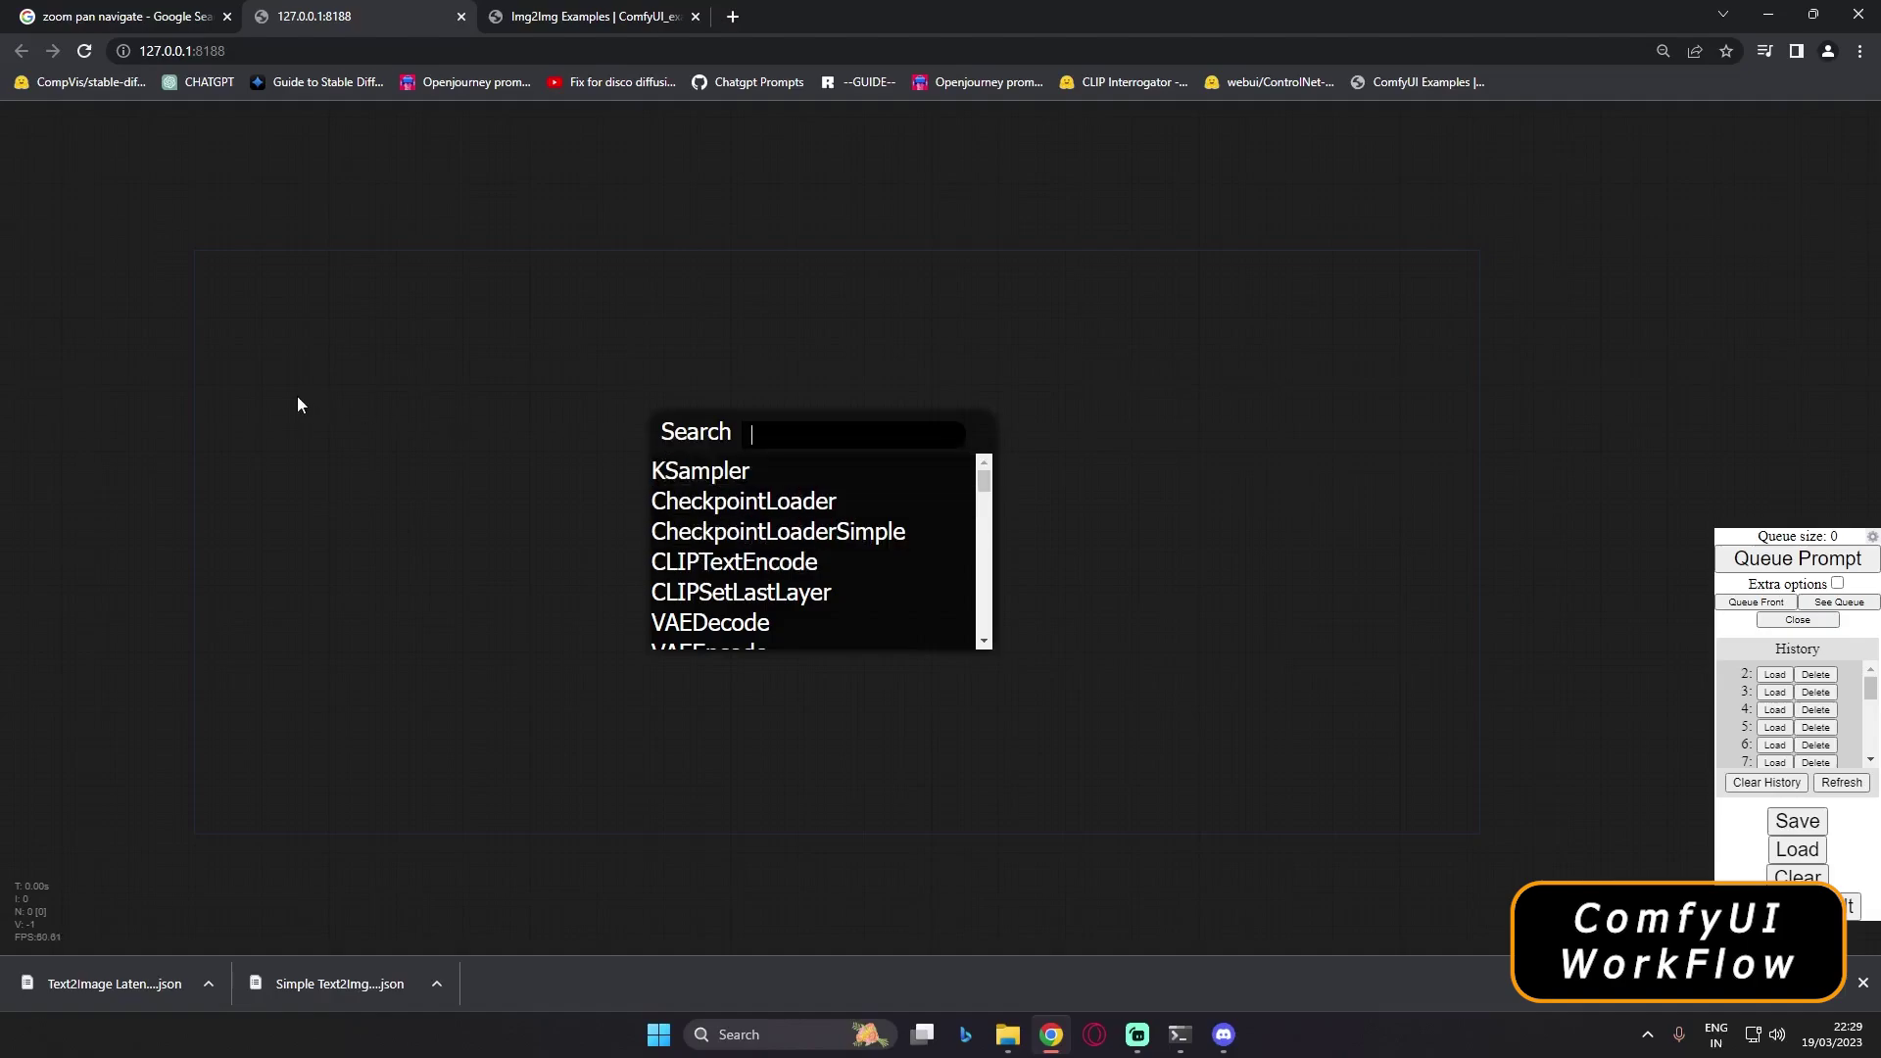
right_click(375, 389)
right_click(375, 360)
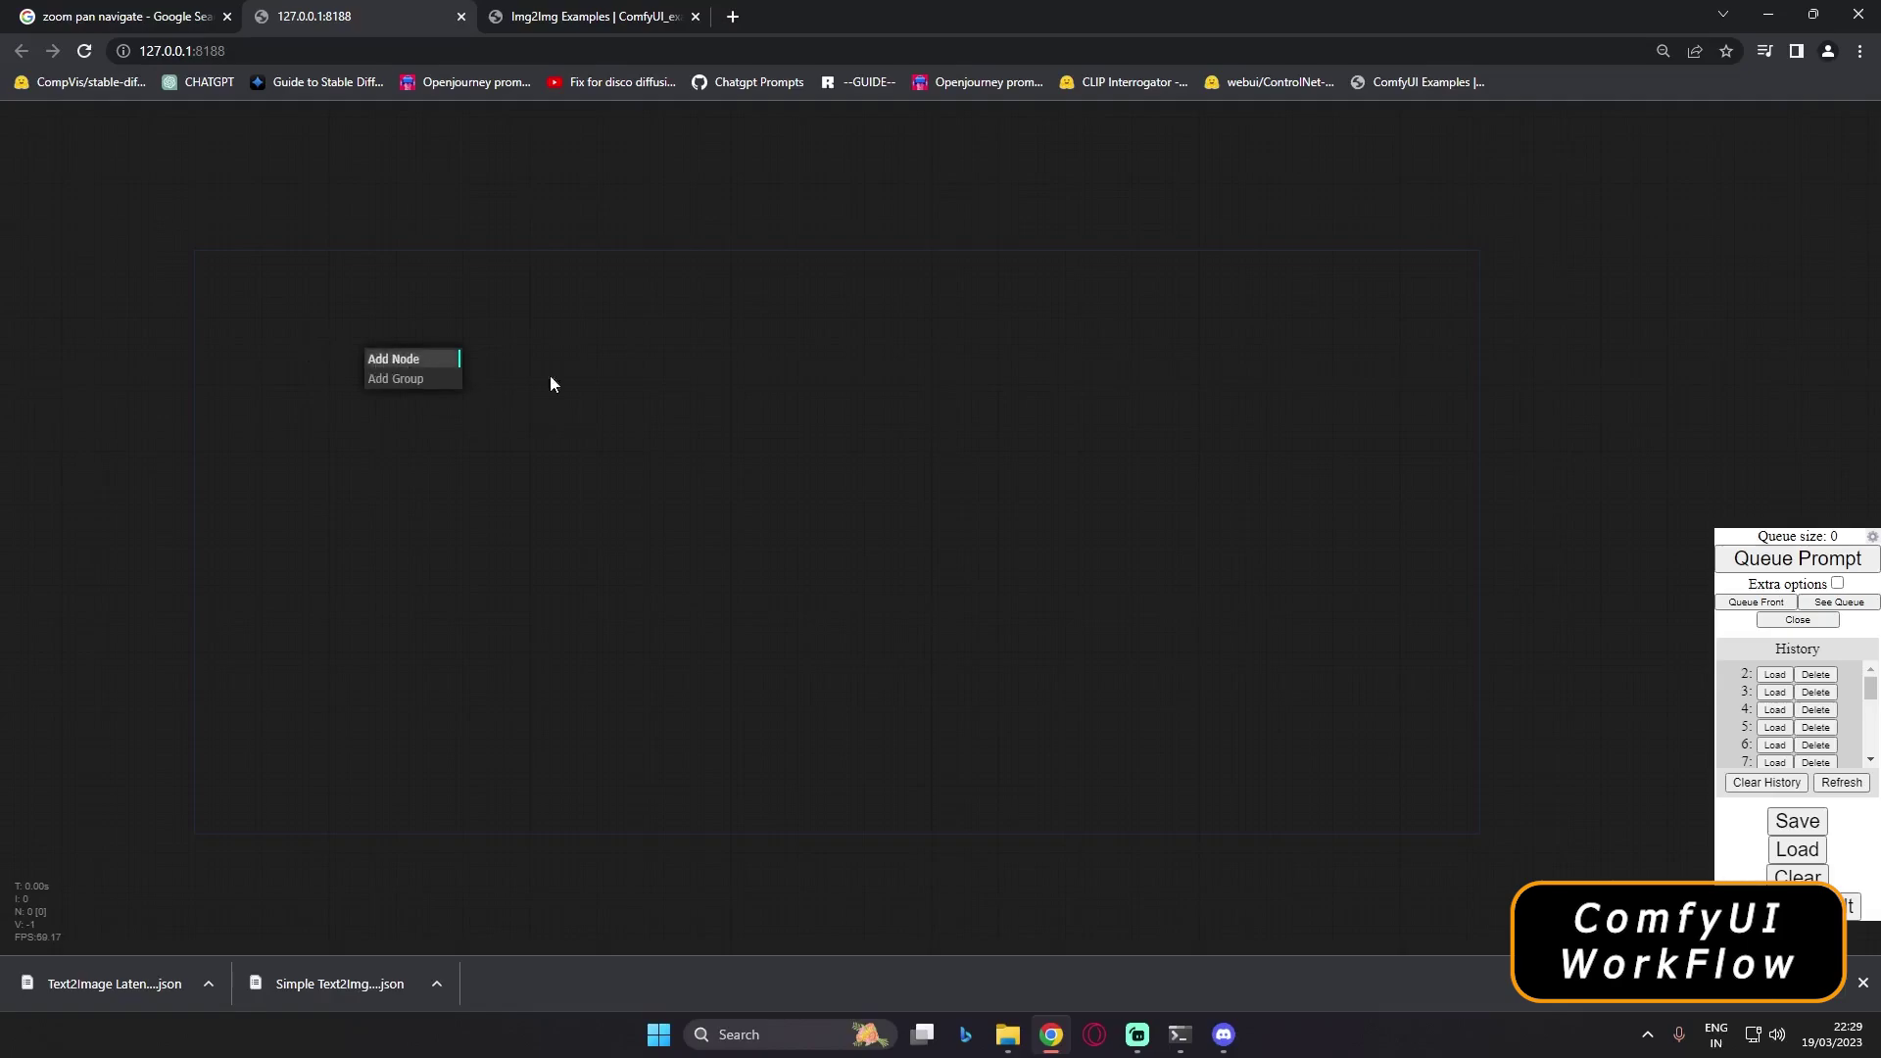
Step: Add a CheckpointLoaderSimple node from the loaders category, loading alfamix_V1.safetensors
right_click(312, 364)
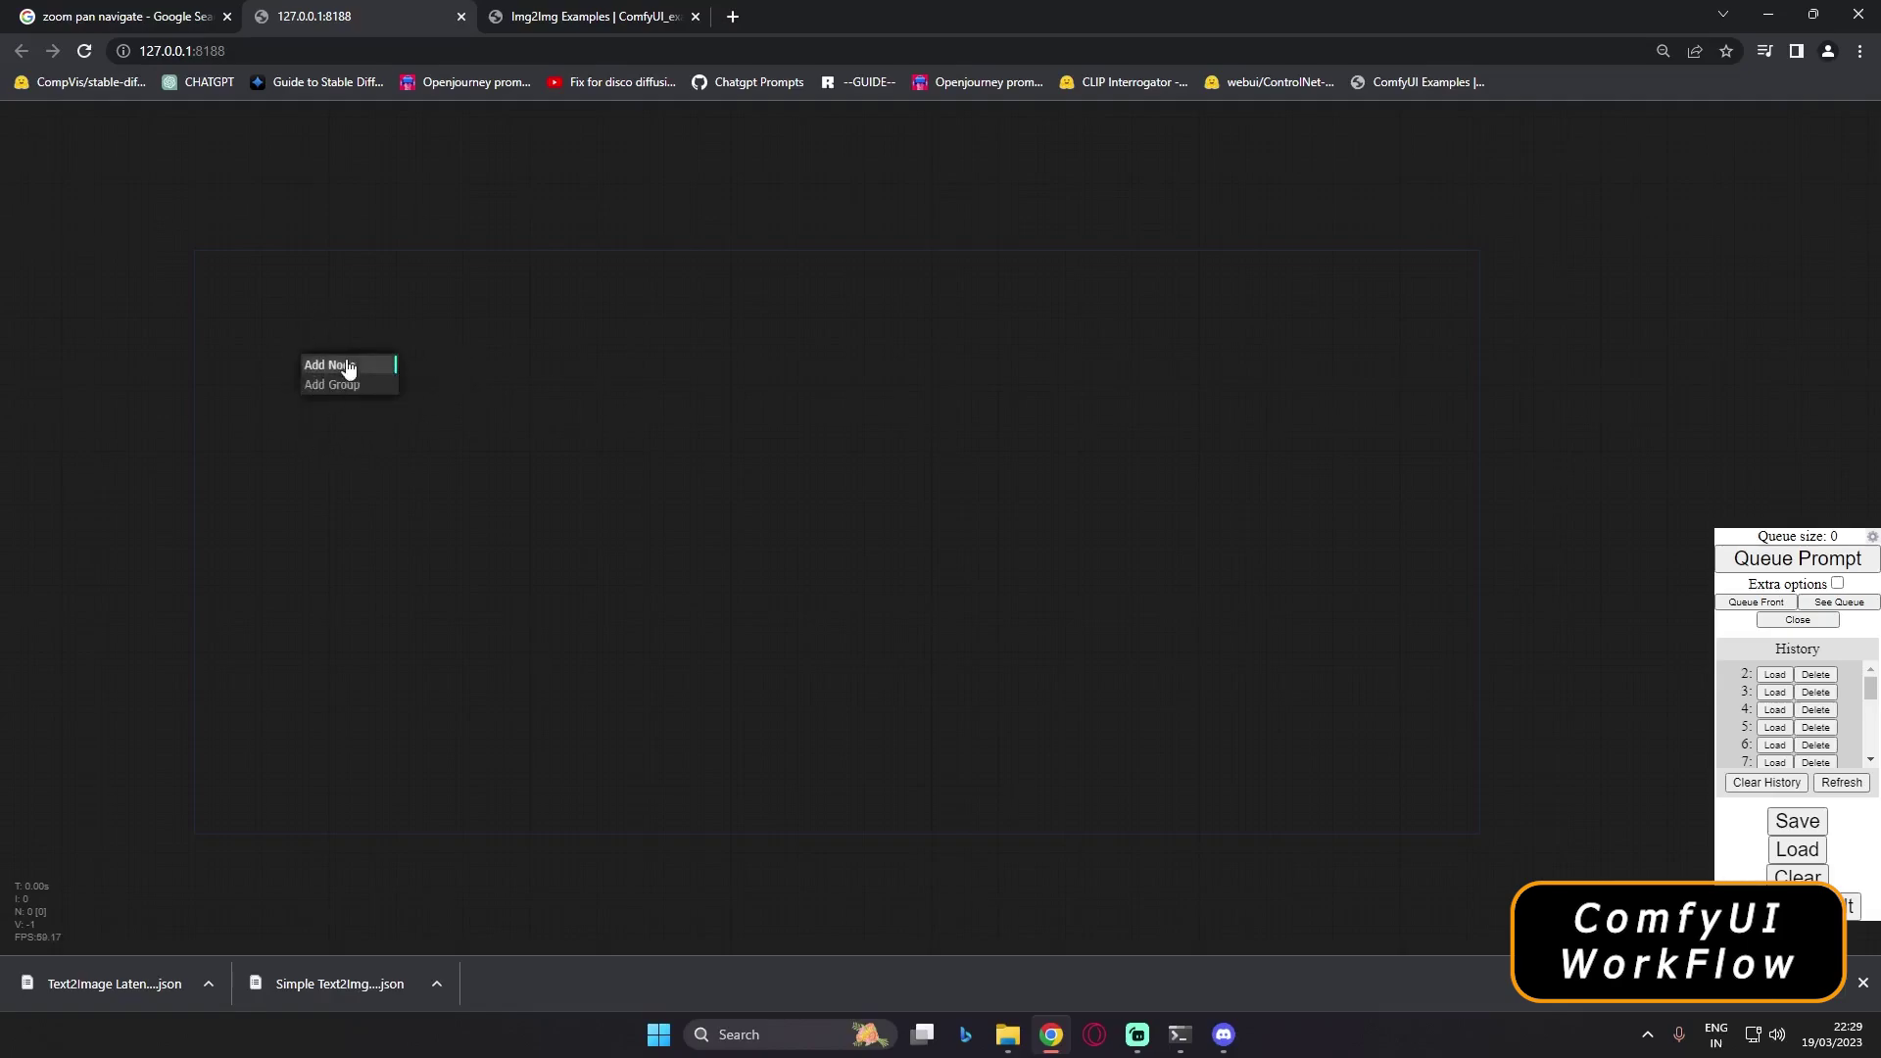
left_click(338, 368)
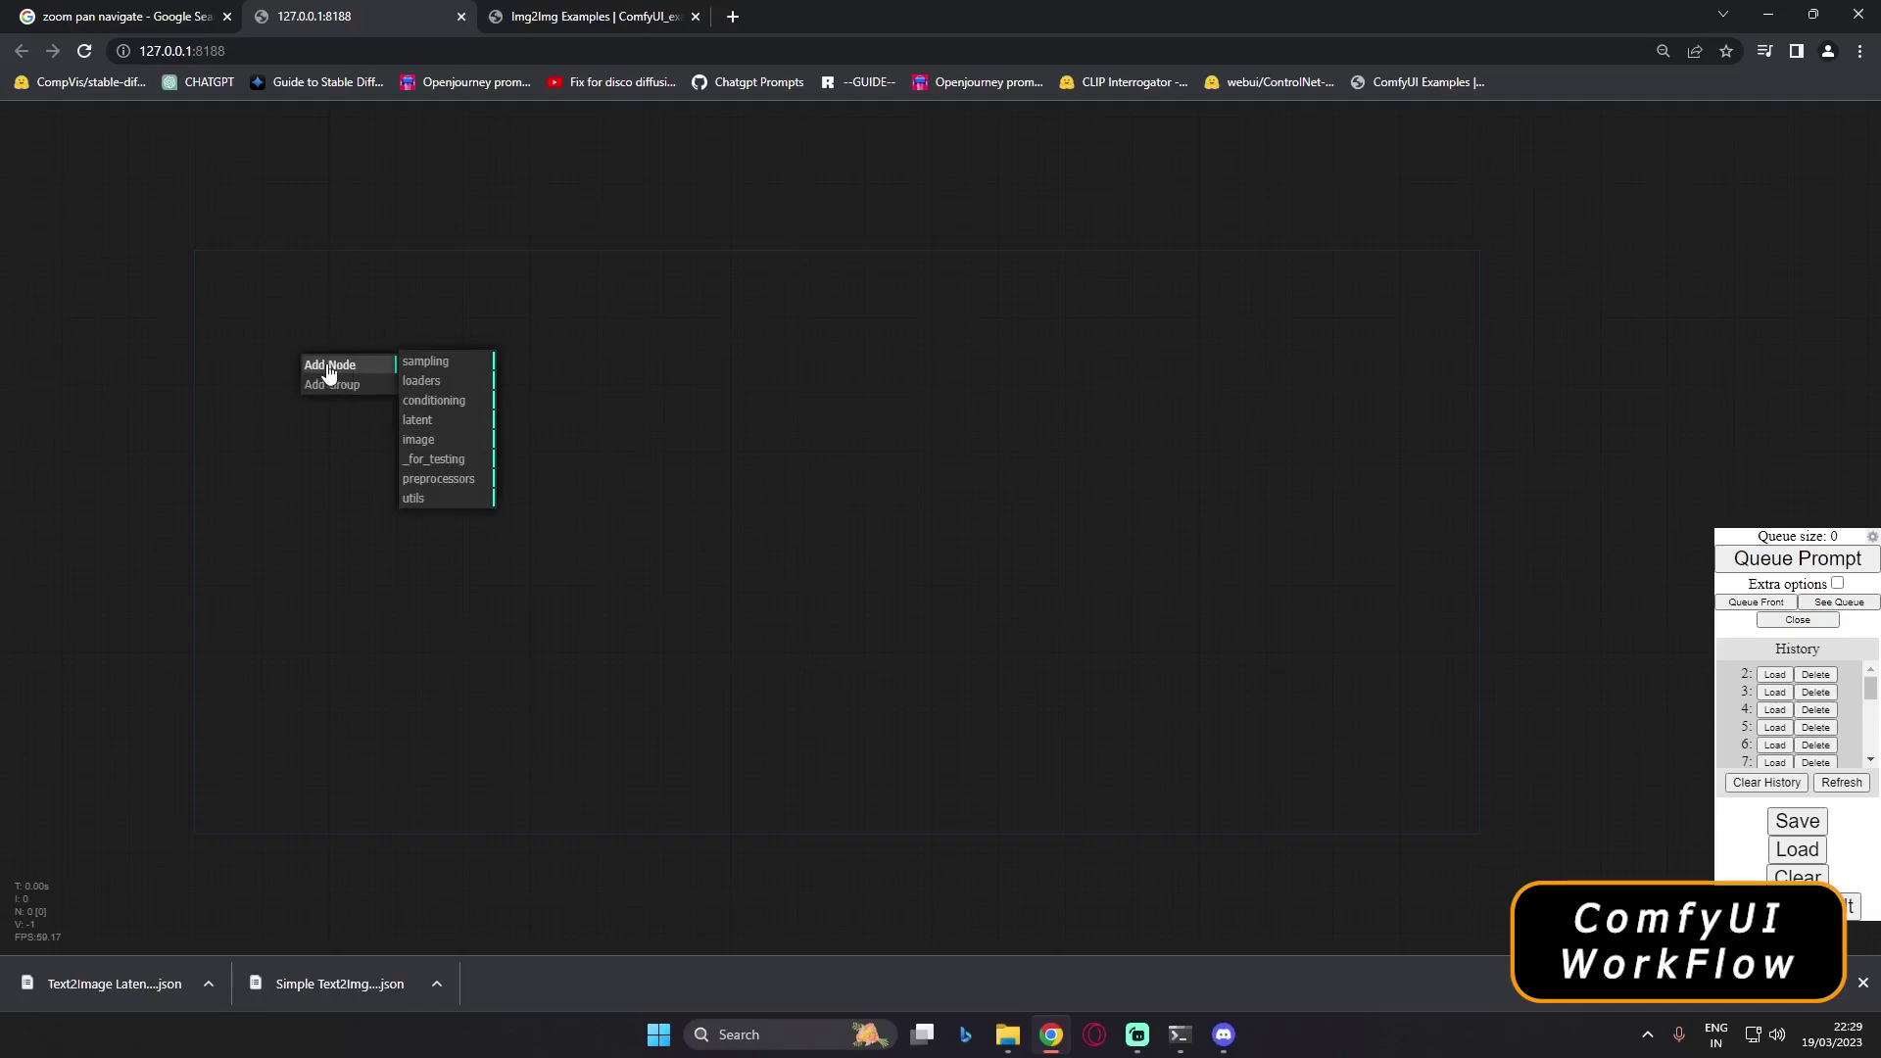
left_click(418, 389)
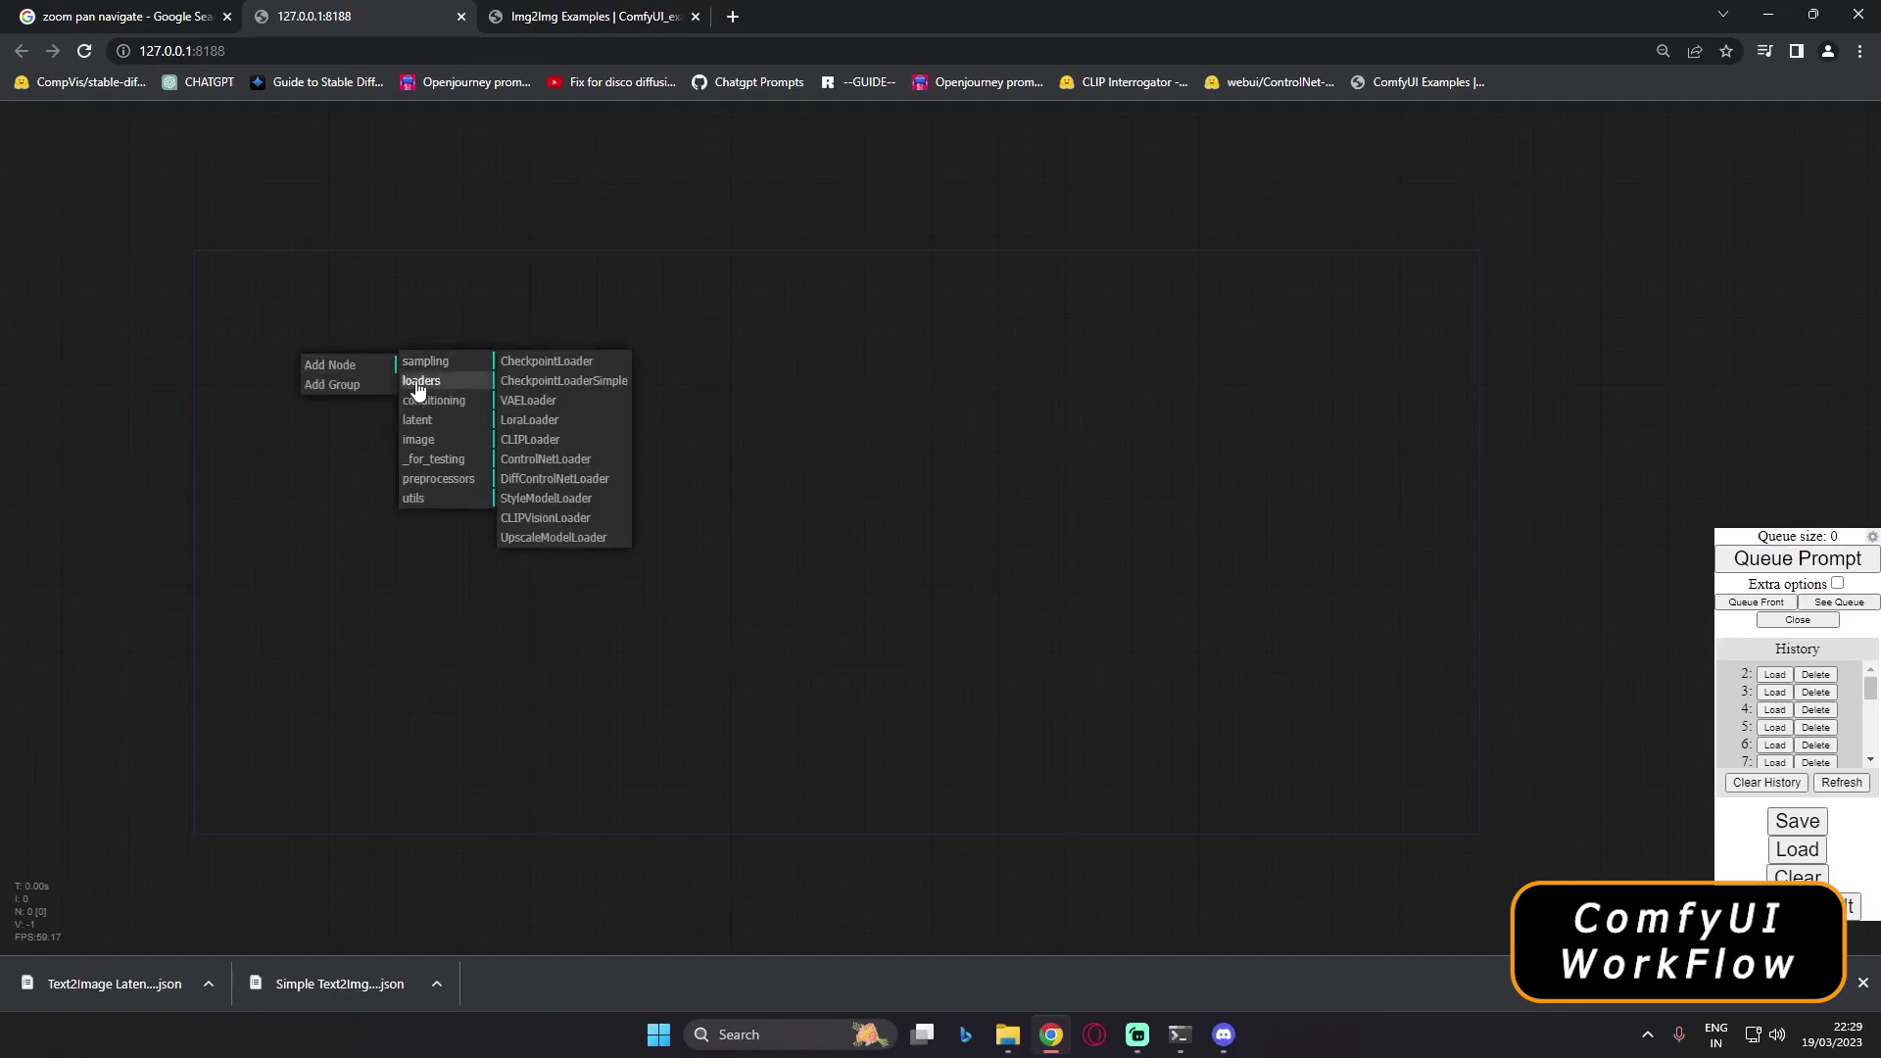
left_click(588, 390)
scroll(426, 352, "up", 8)
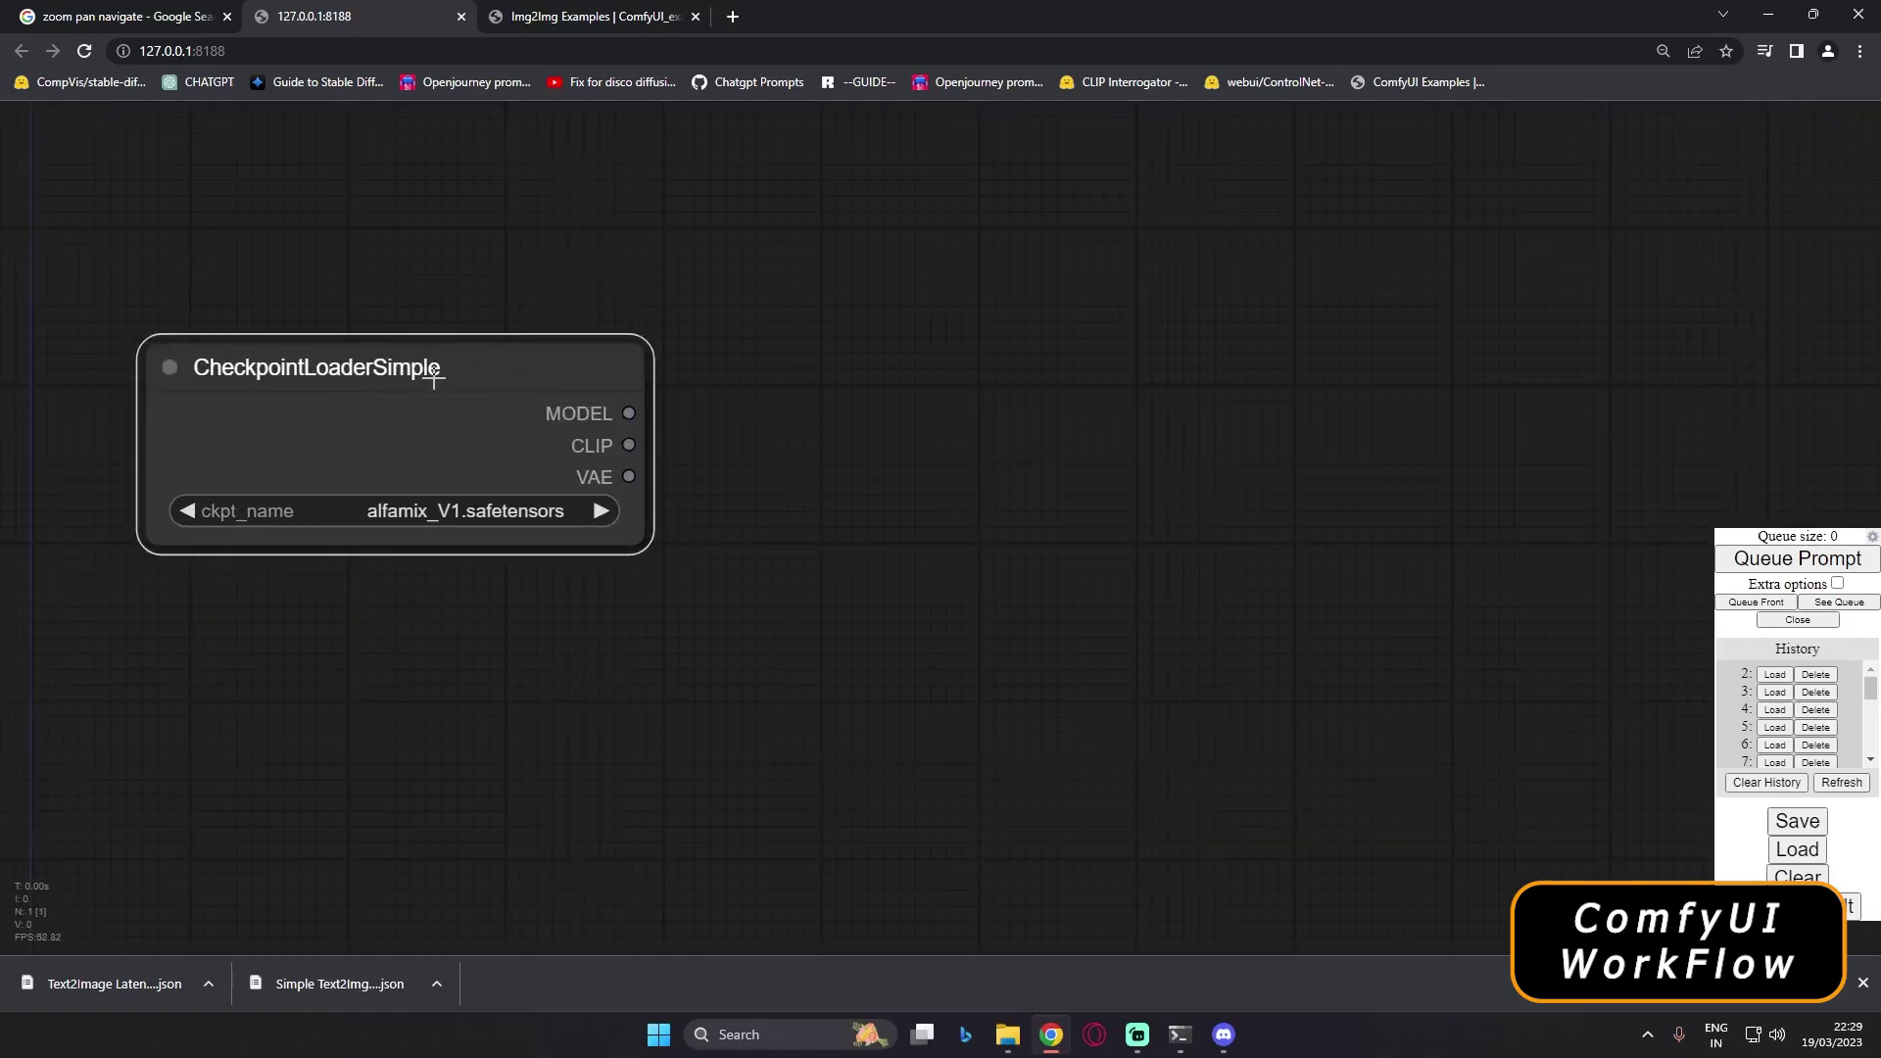
scroll(691, 386, "down", 2)
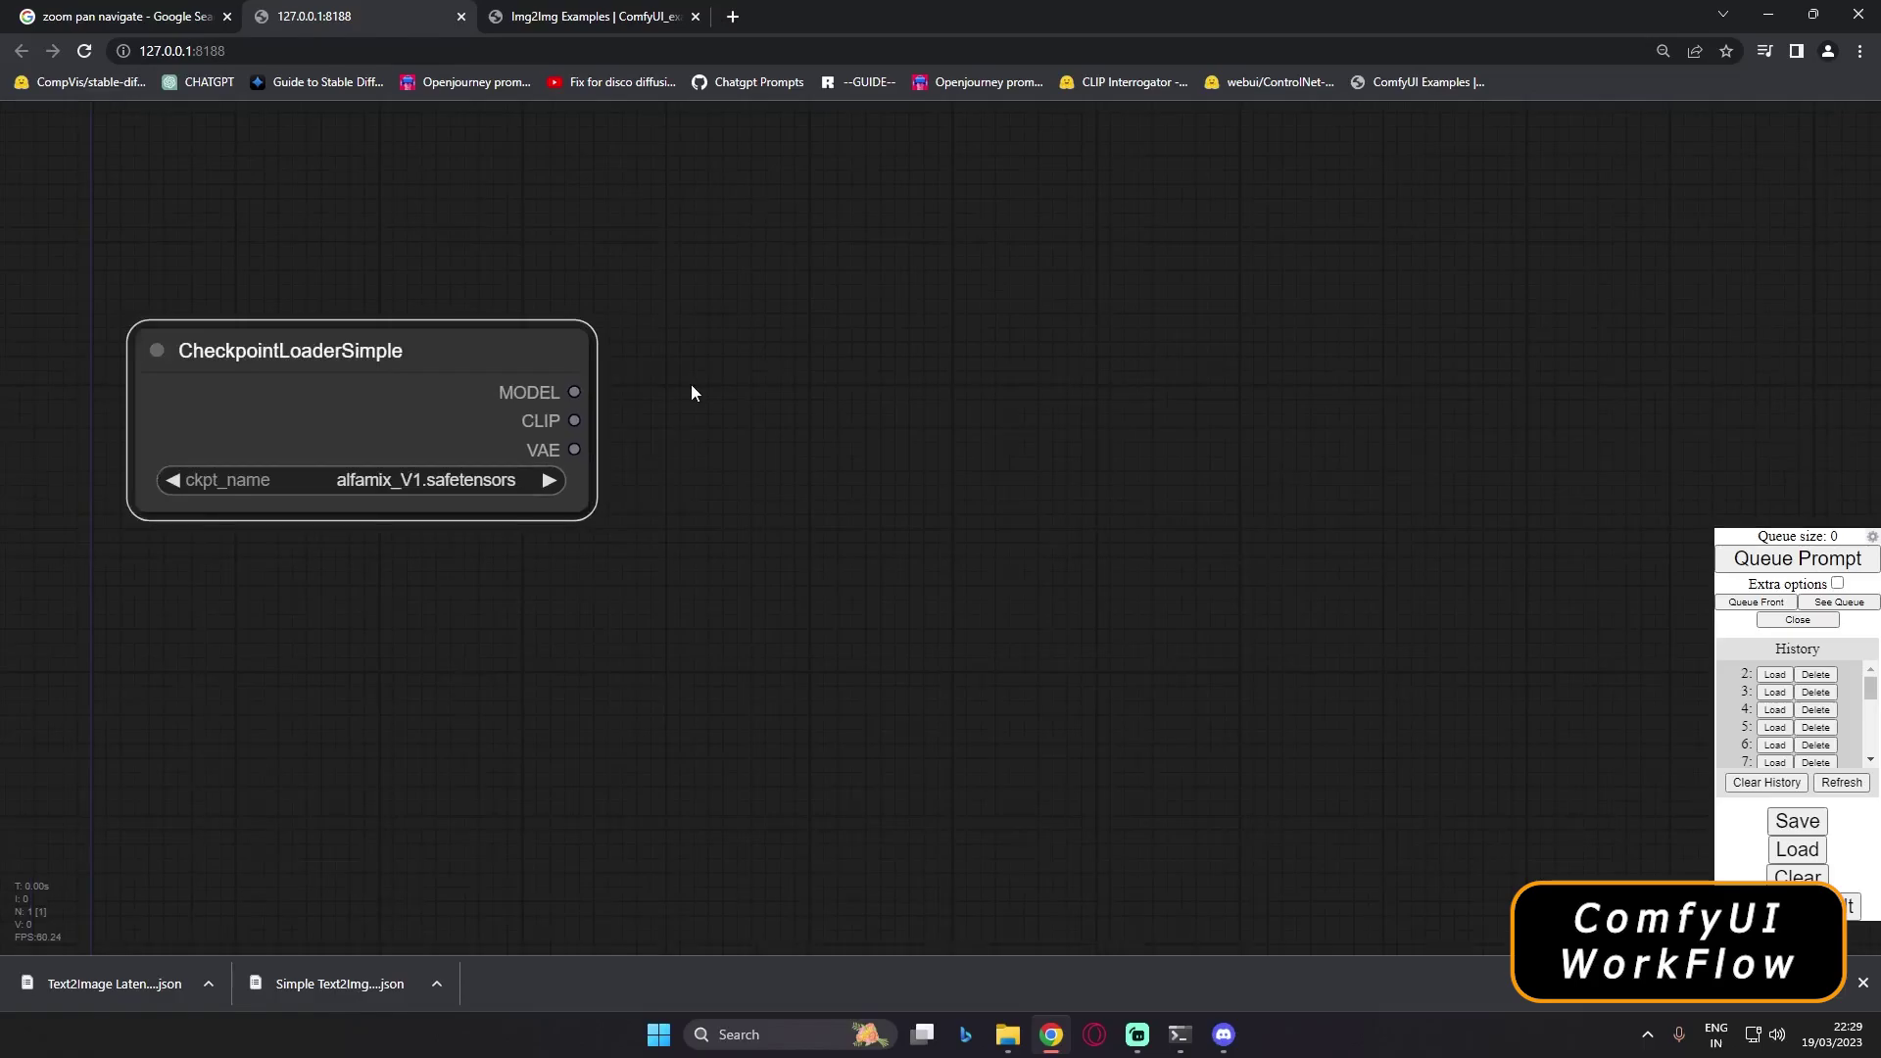
scroll(692, 385, "down", 3)
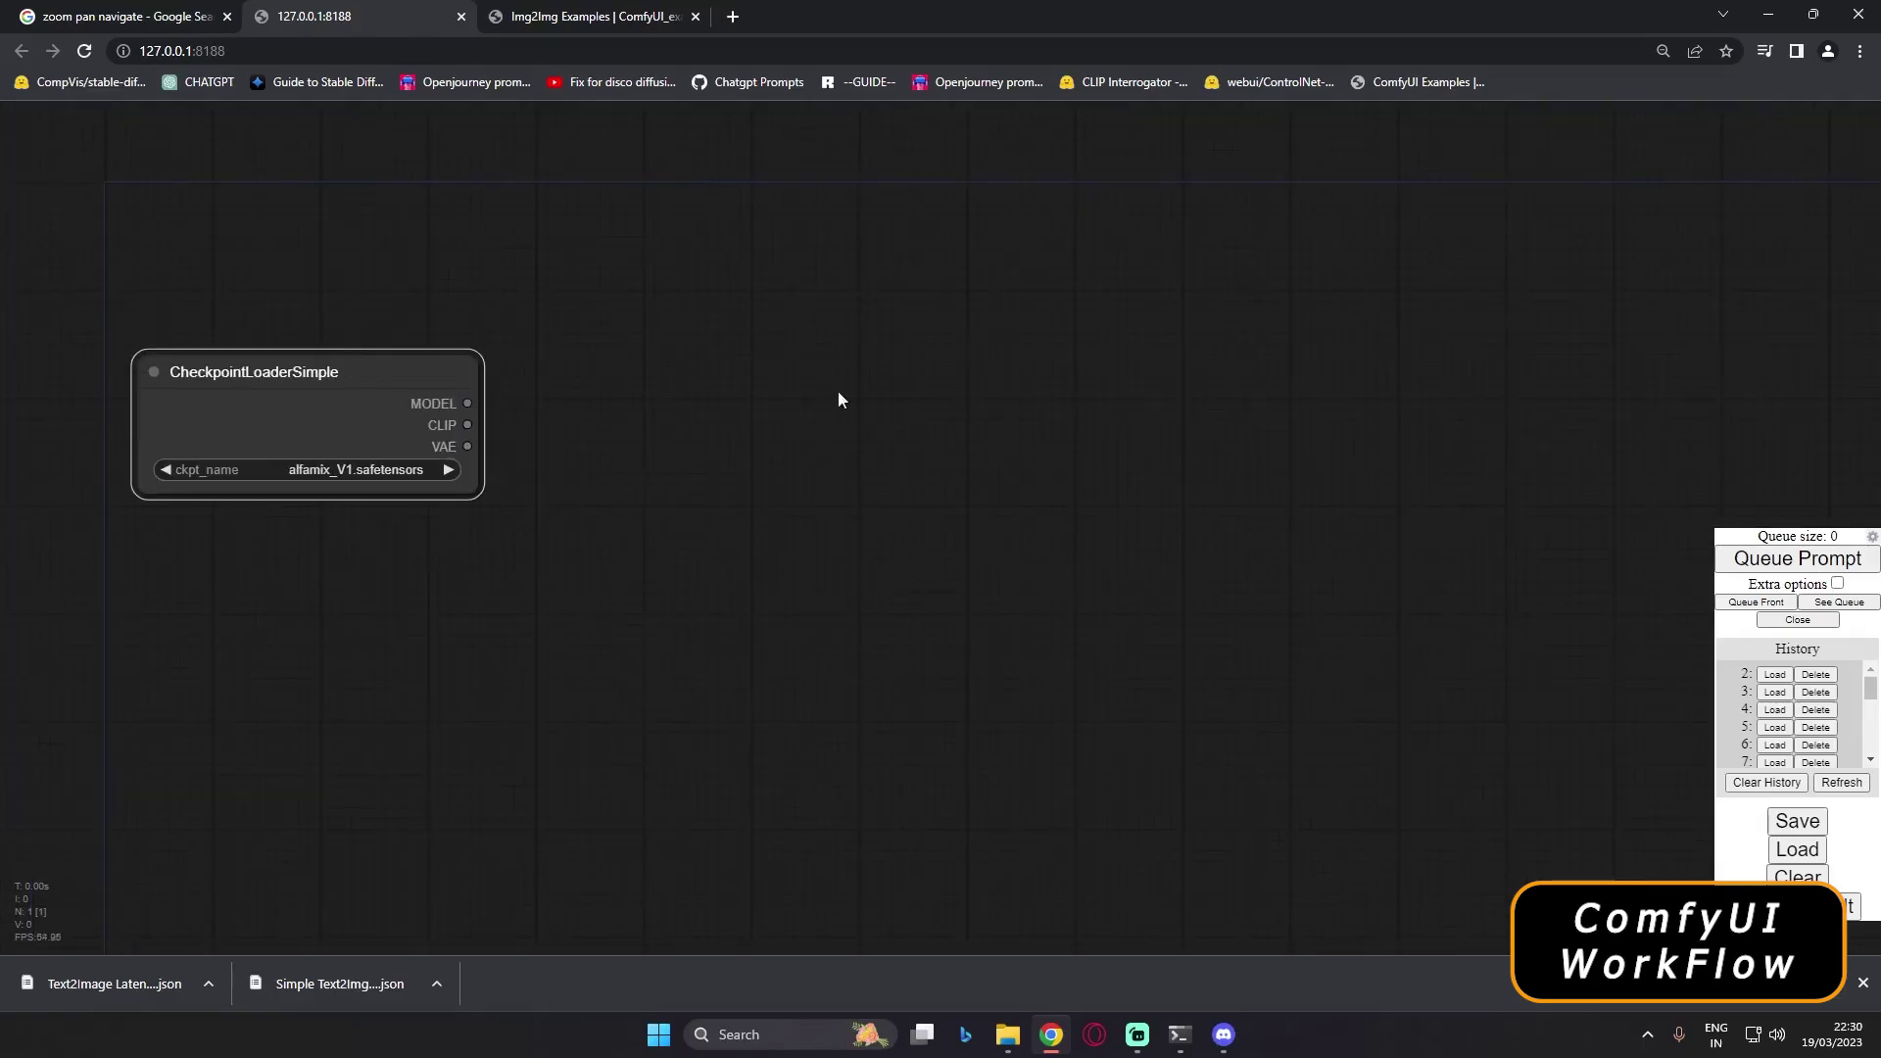
Step: Add a CLIPTextEncode node from the conditioning category beside the checkpoint loader
right_click(676, 383)
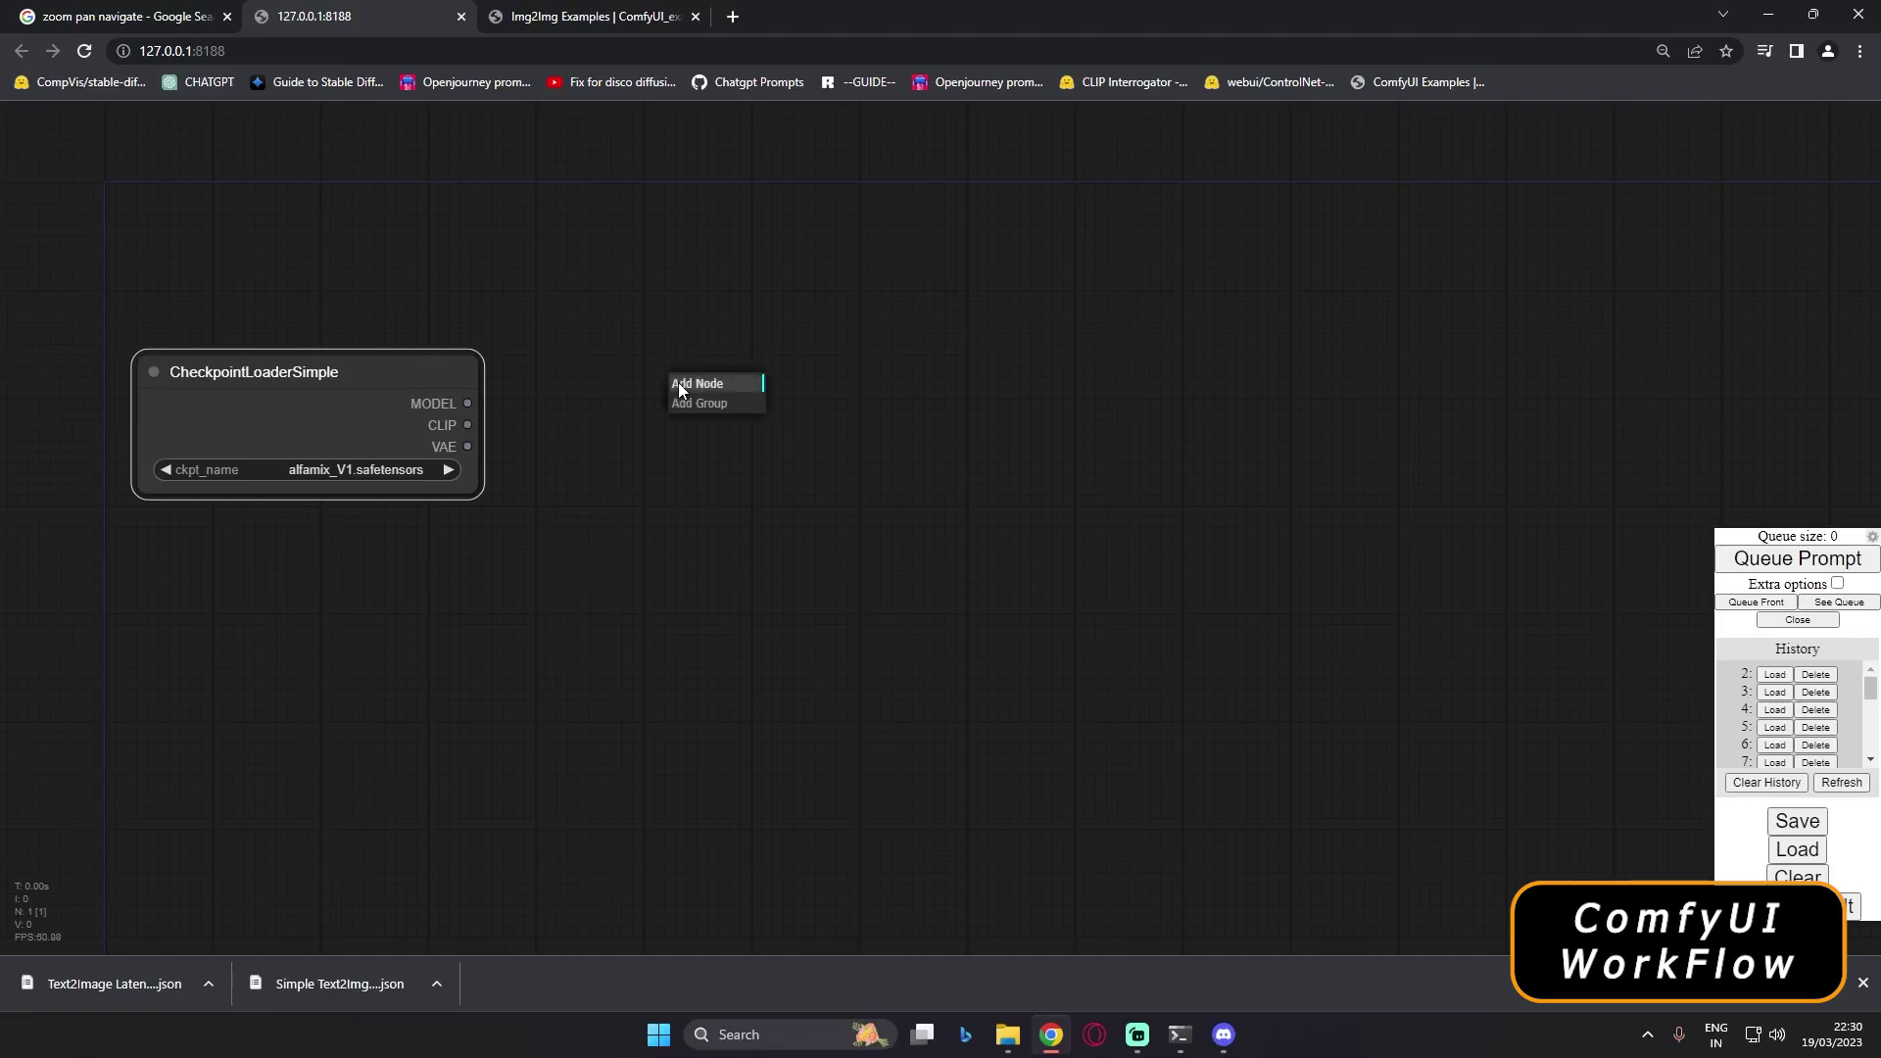
left_click(699, 391)
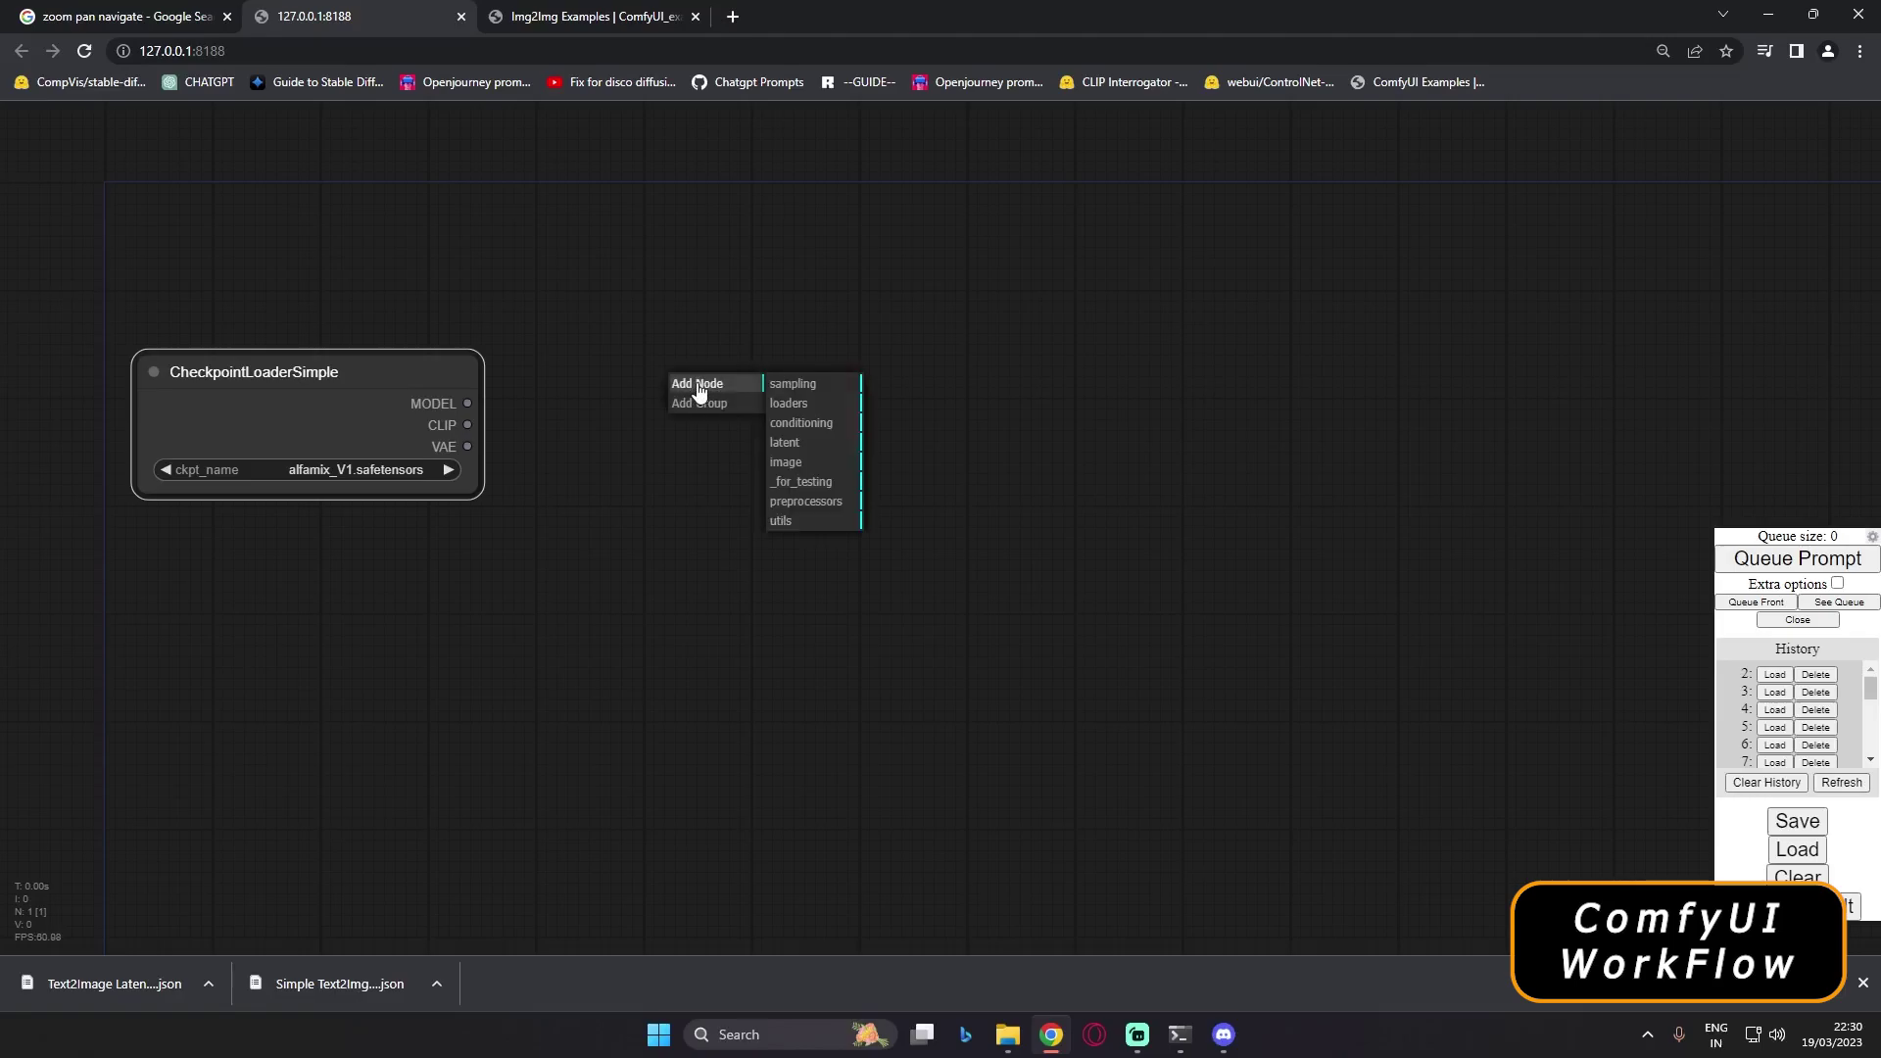
left_click(794, 427)
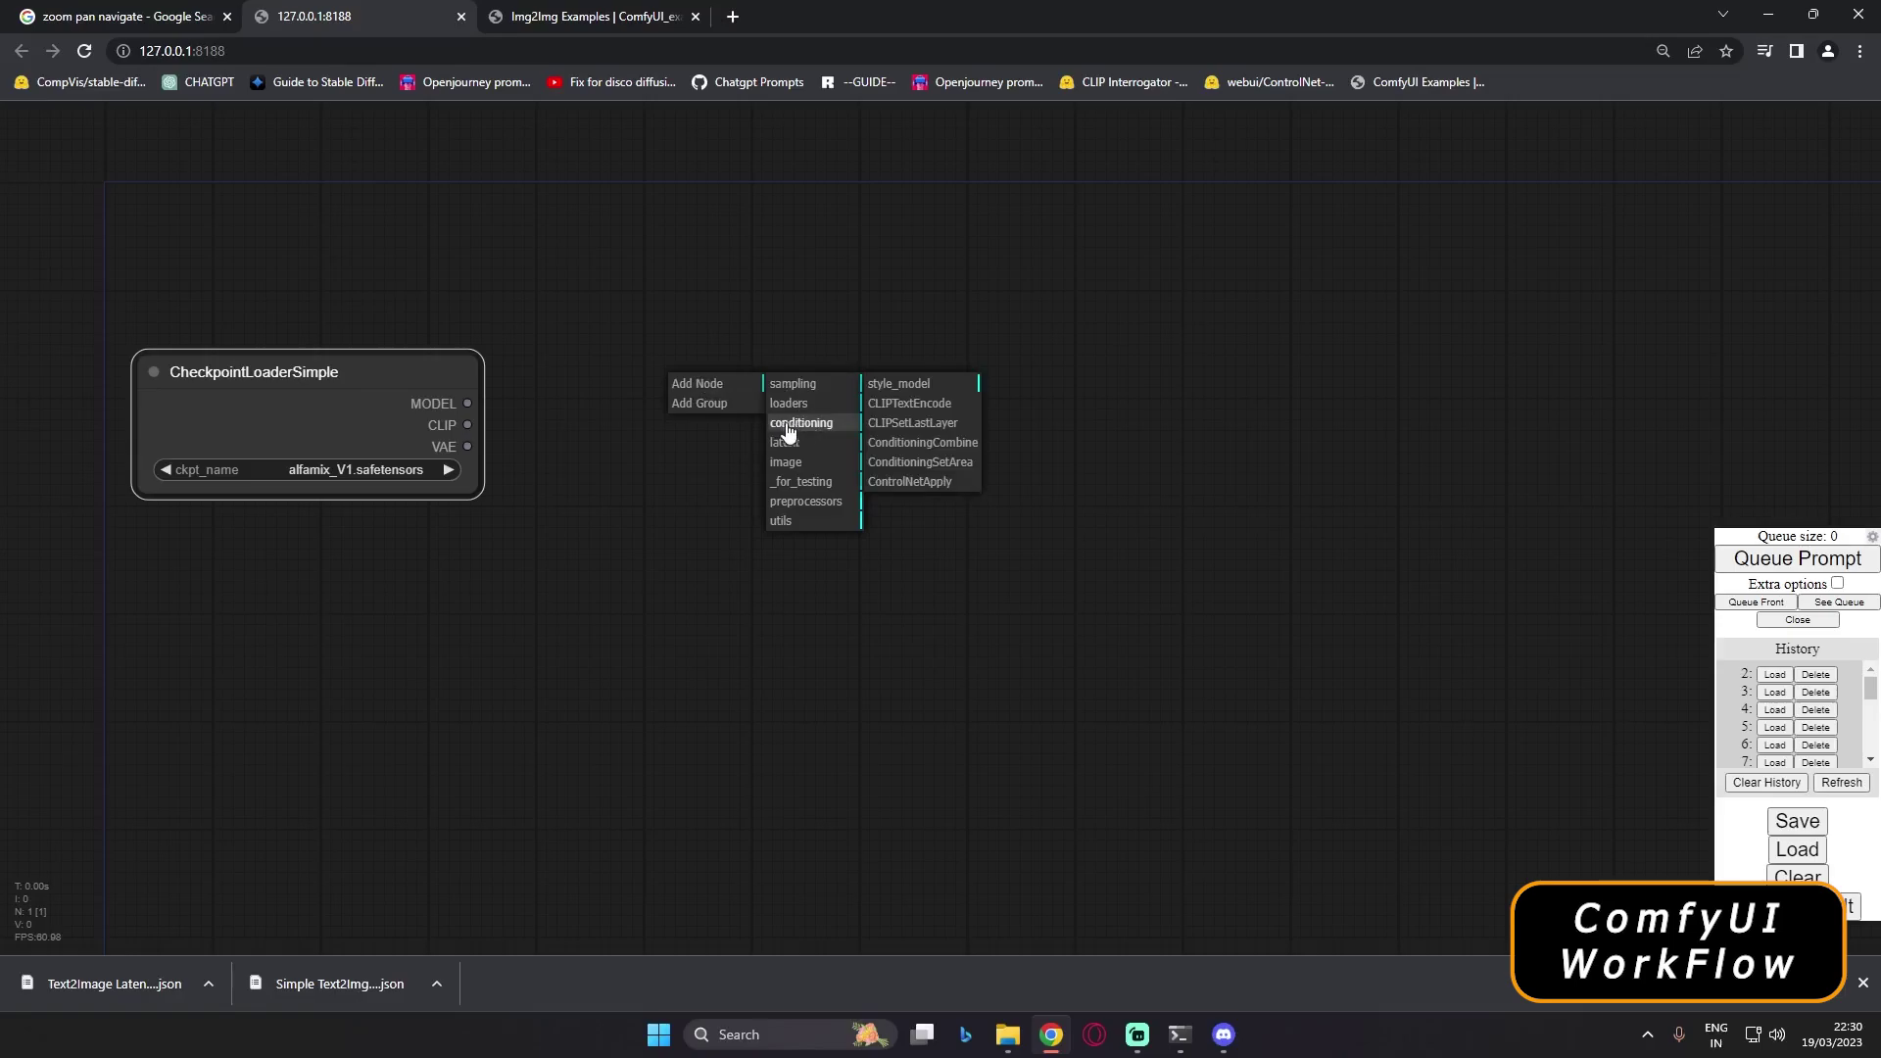
left_click(909, 406)
mouse_move(852, 366)
left_mouse_down()
mouse_move(892, 353)
mouse_move(852, 378)
left_mouse_up()
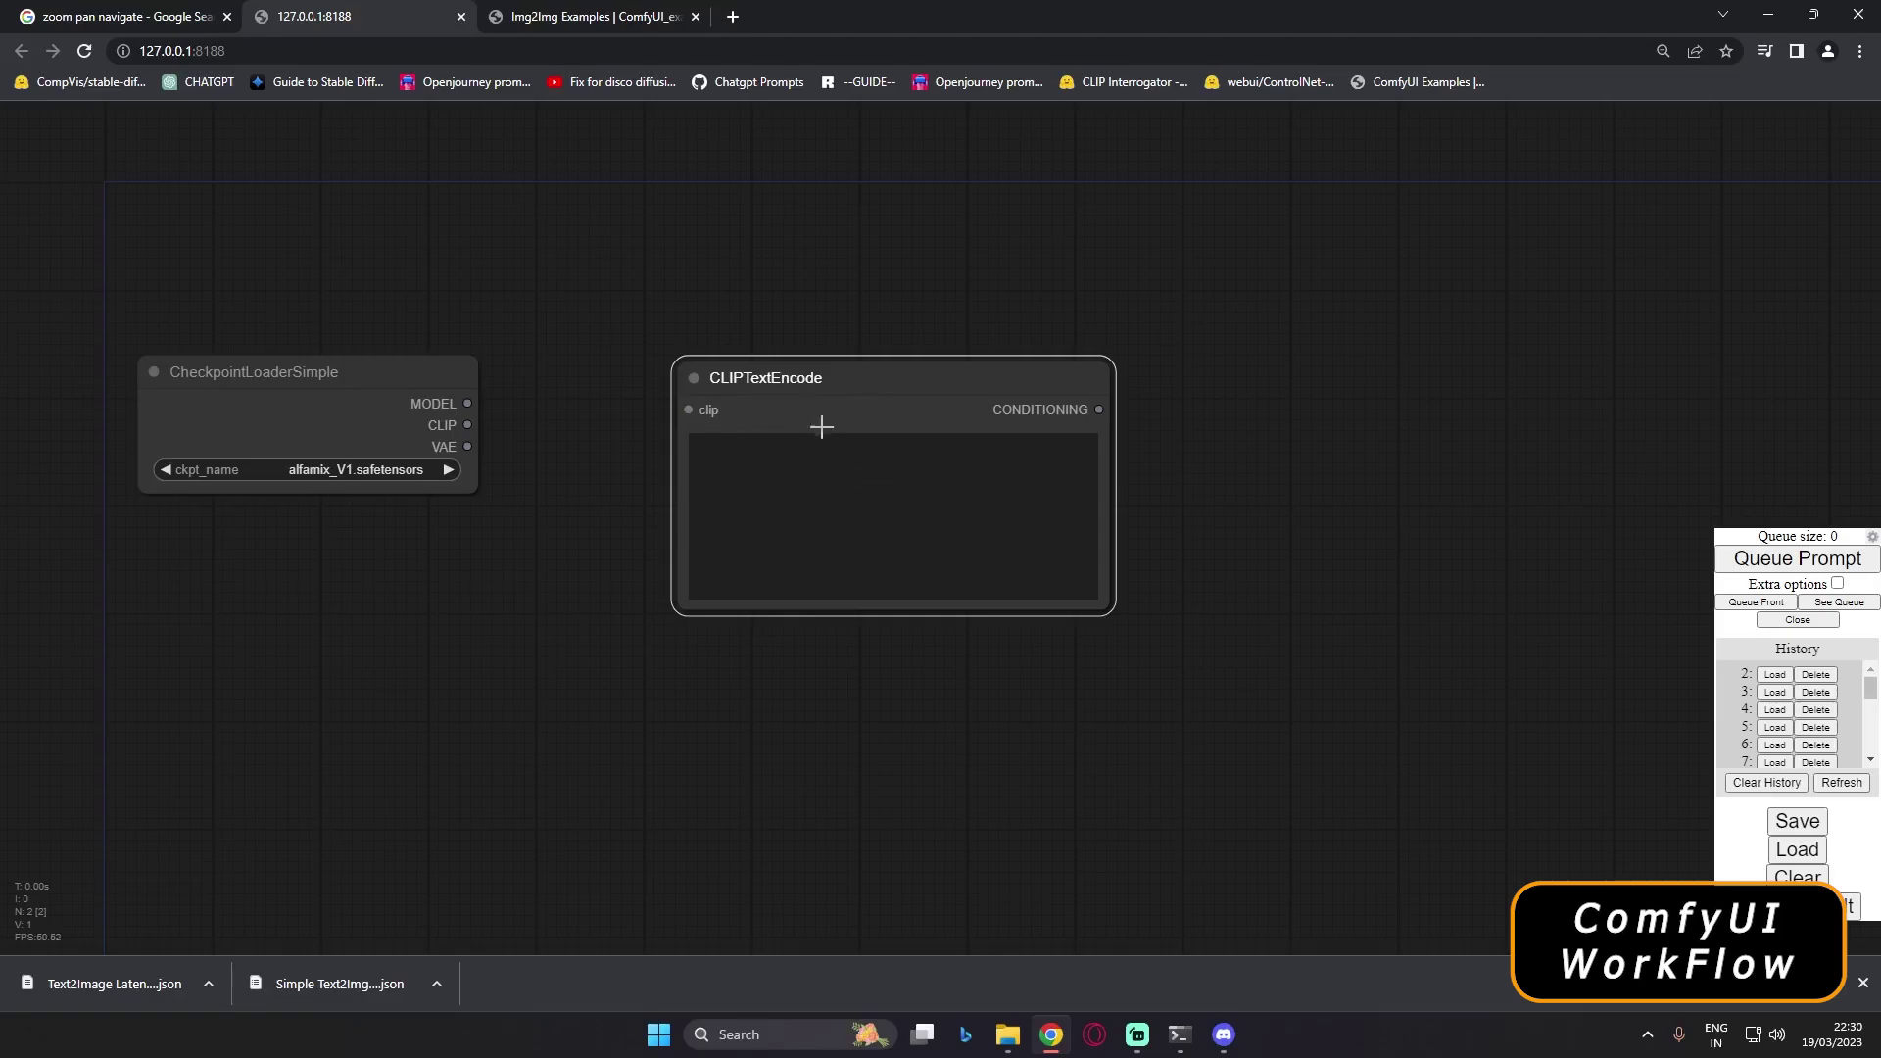
left_click_drag(775, 378, 819, 372)
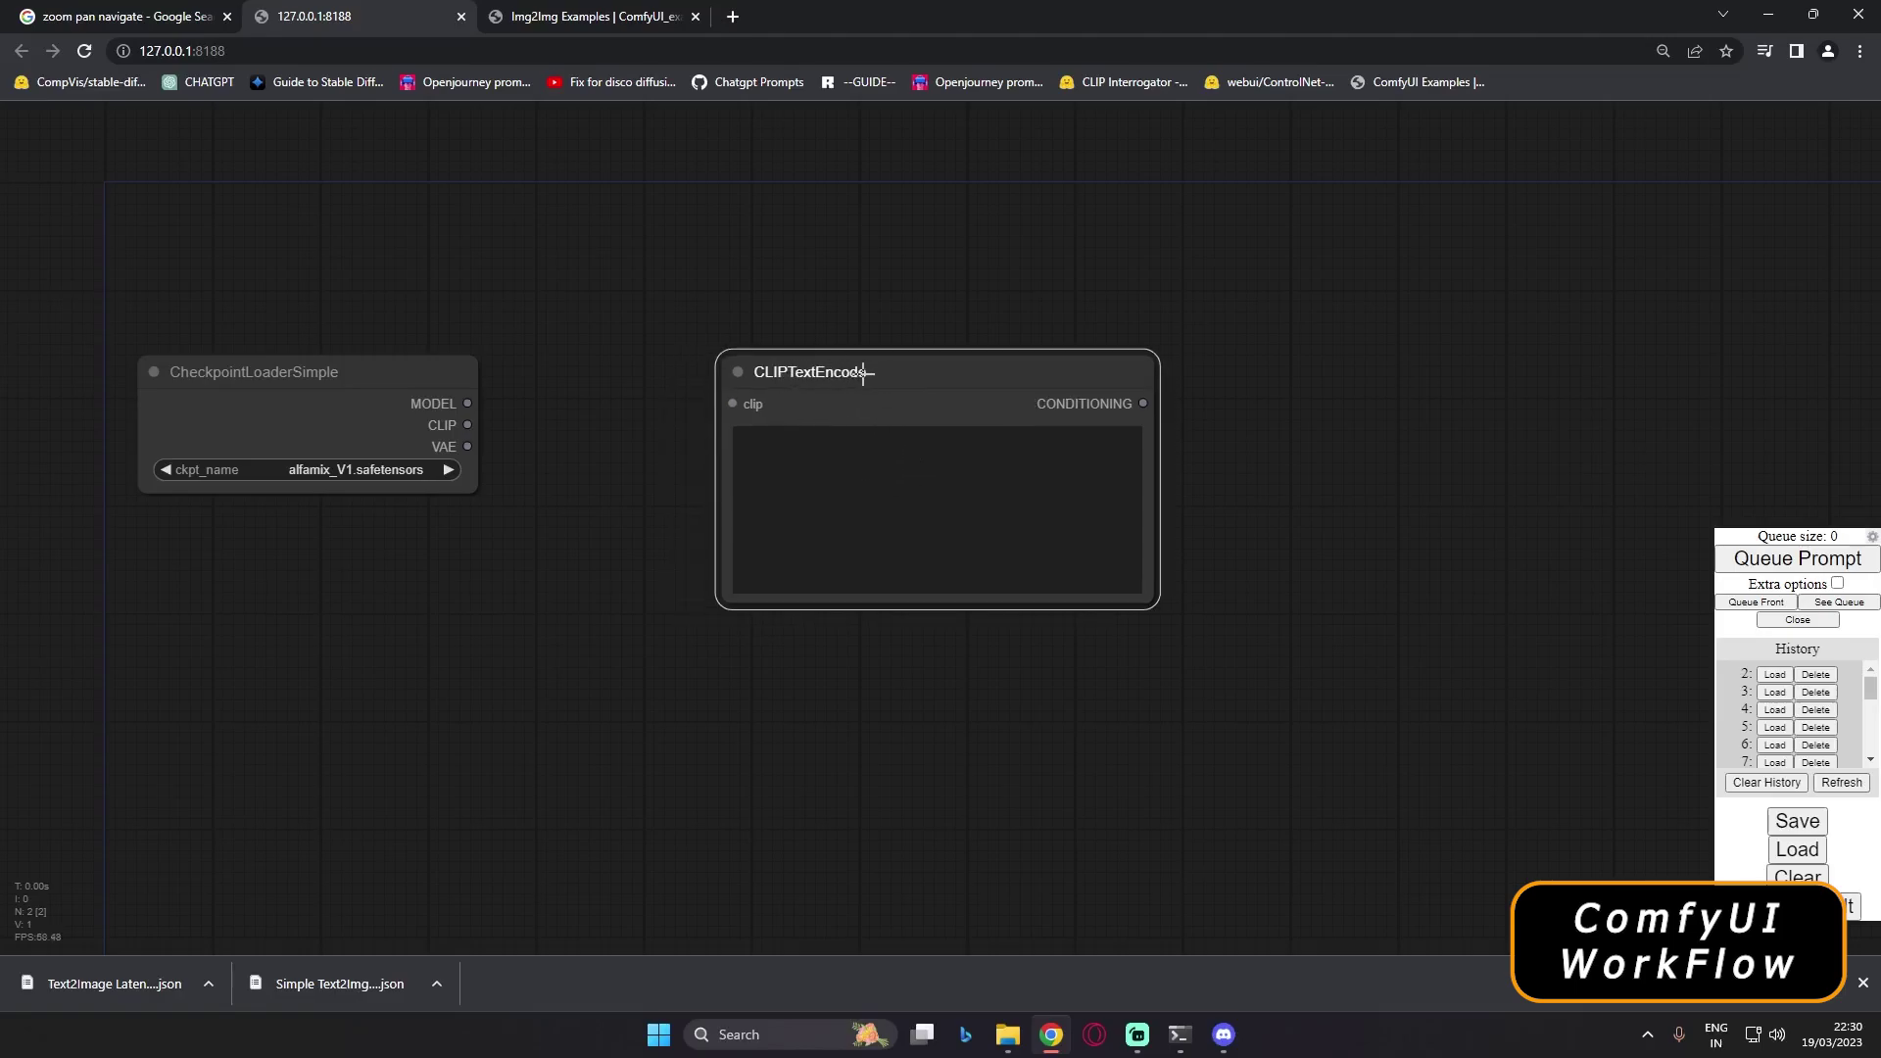
Step: Clone the CLIPTextEncode node and place the copy below the original
right_click(861, 373)
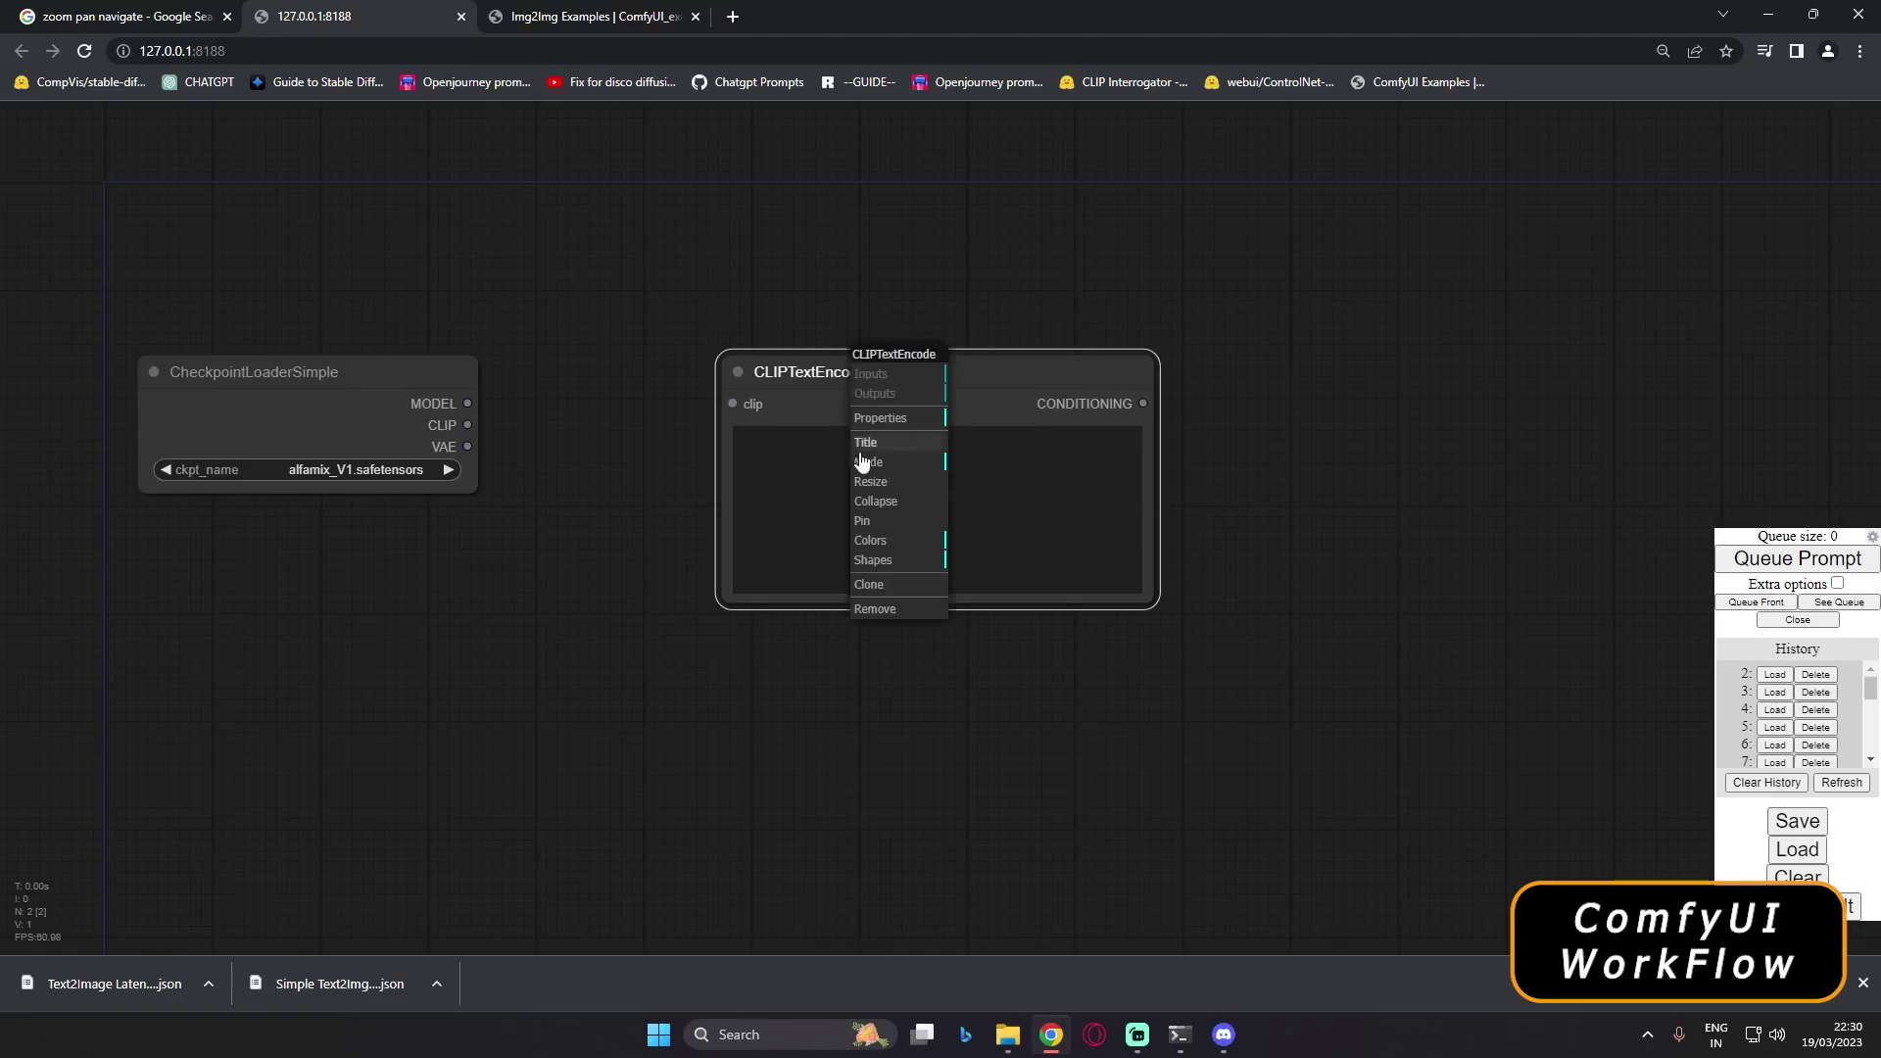
right_click(804, 362)
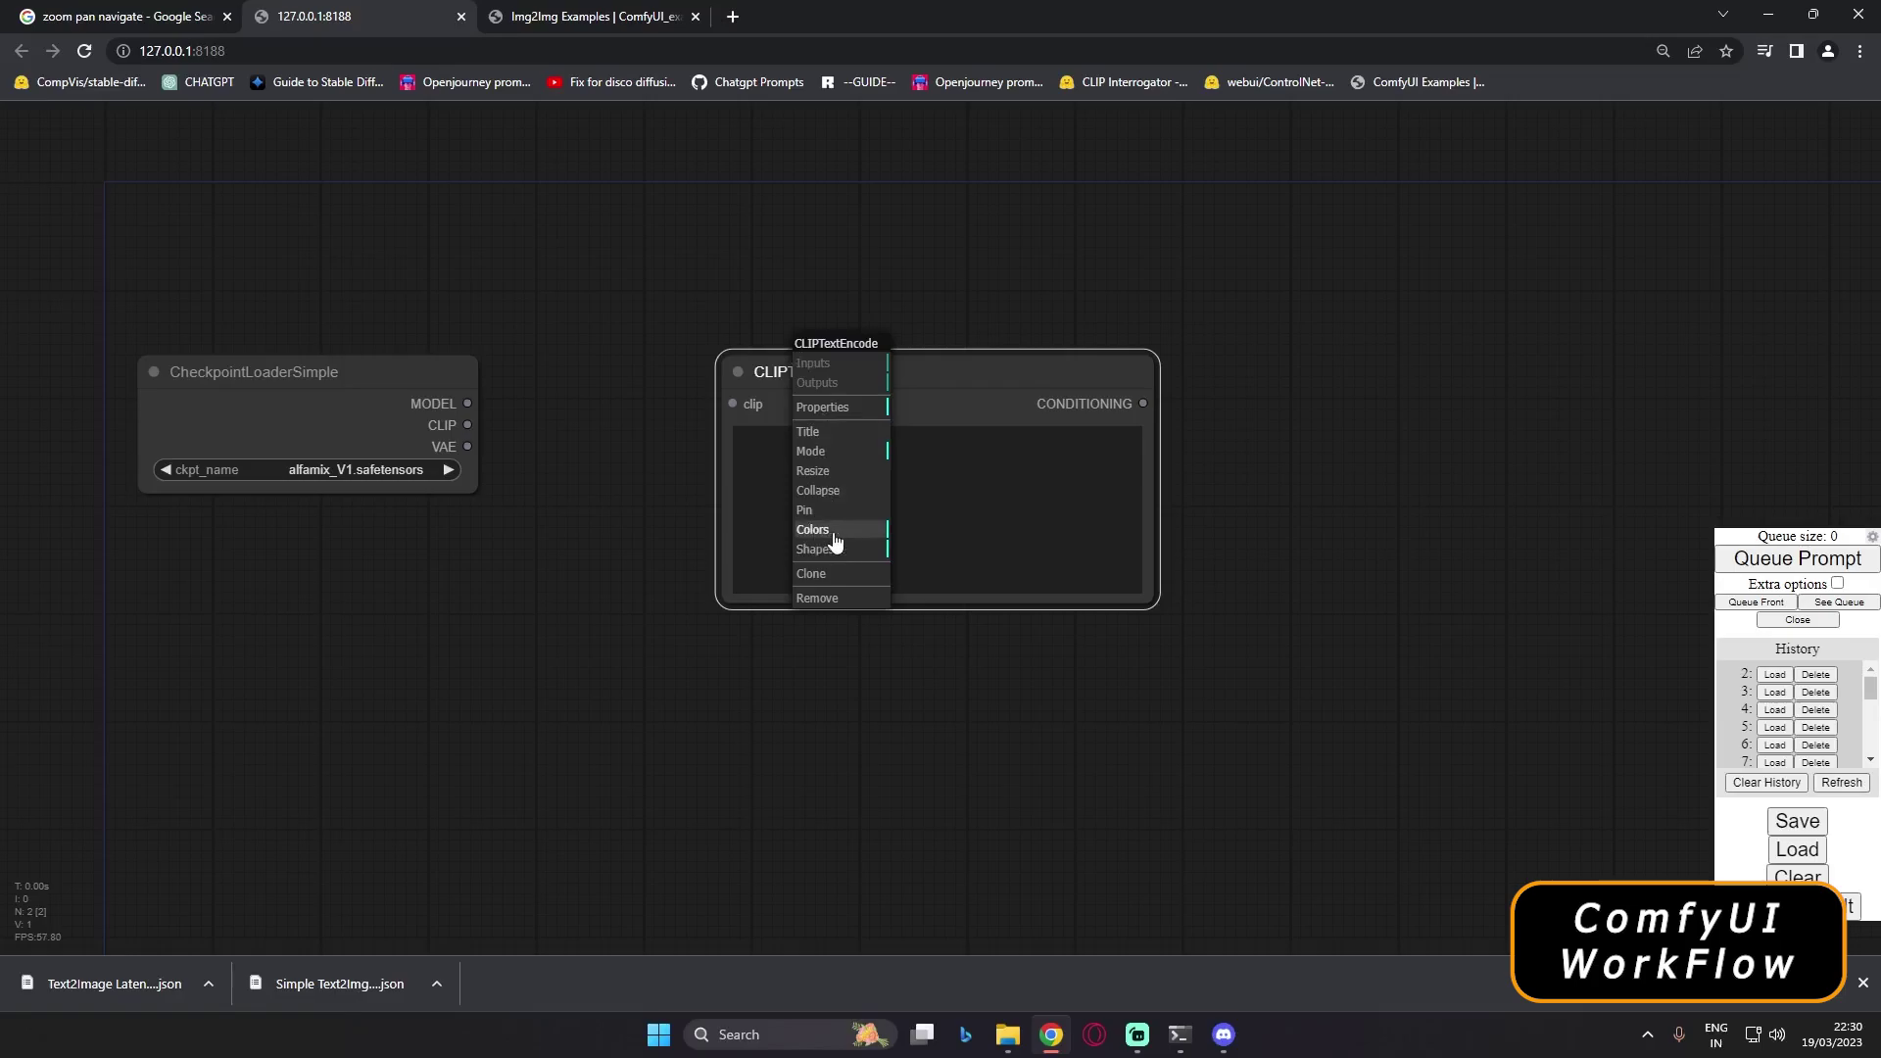
left_click(823, 576)
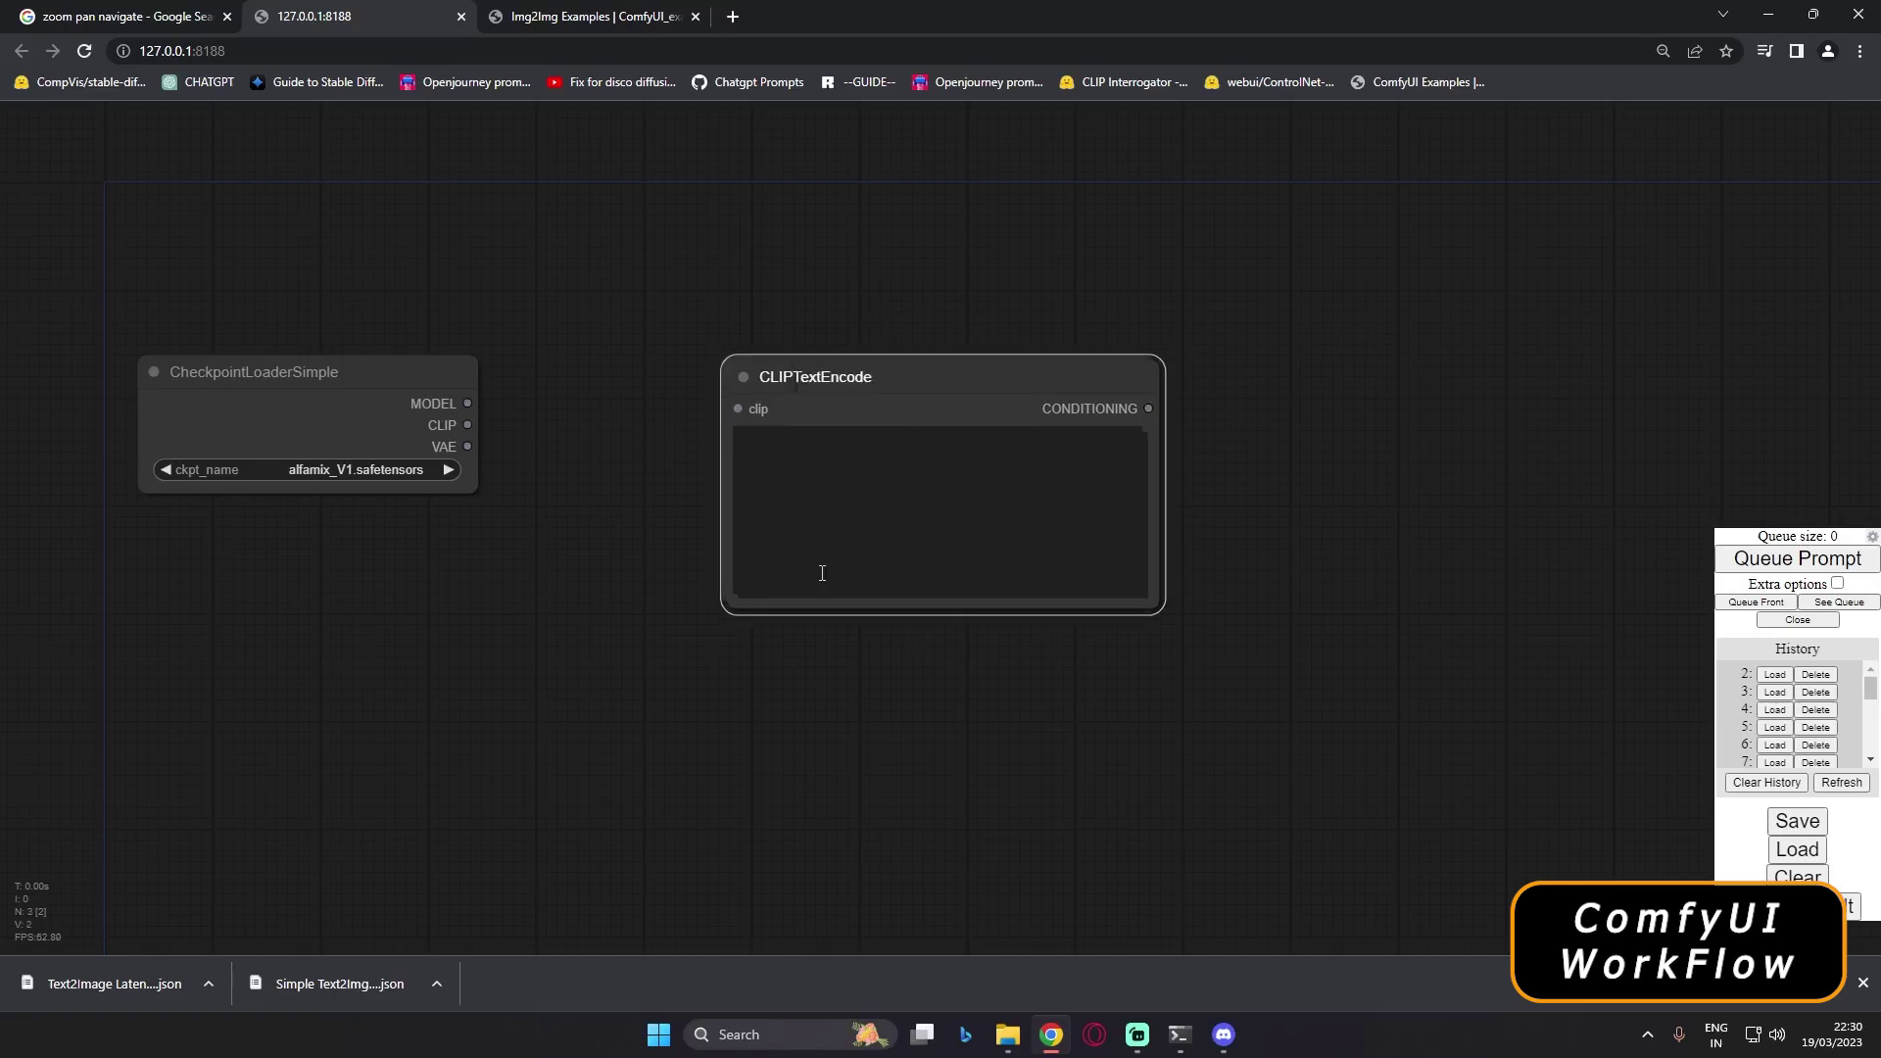
mouse_move(886, 381)
left_mouse_down()
mouse_move(958, 395)
mouse_move(967, 643)
mouse_move(907, 672)
mouse_move(885, 648)
left_mouse_up()
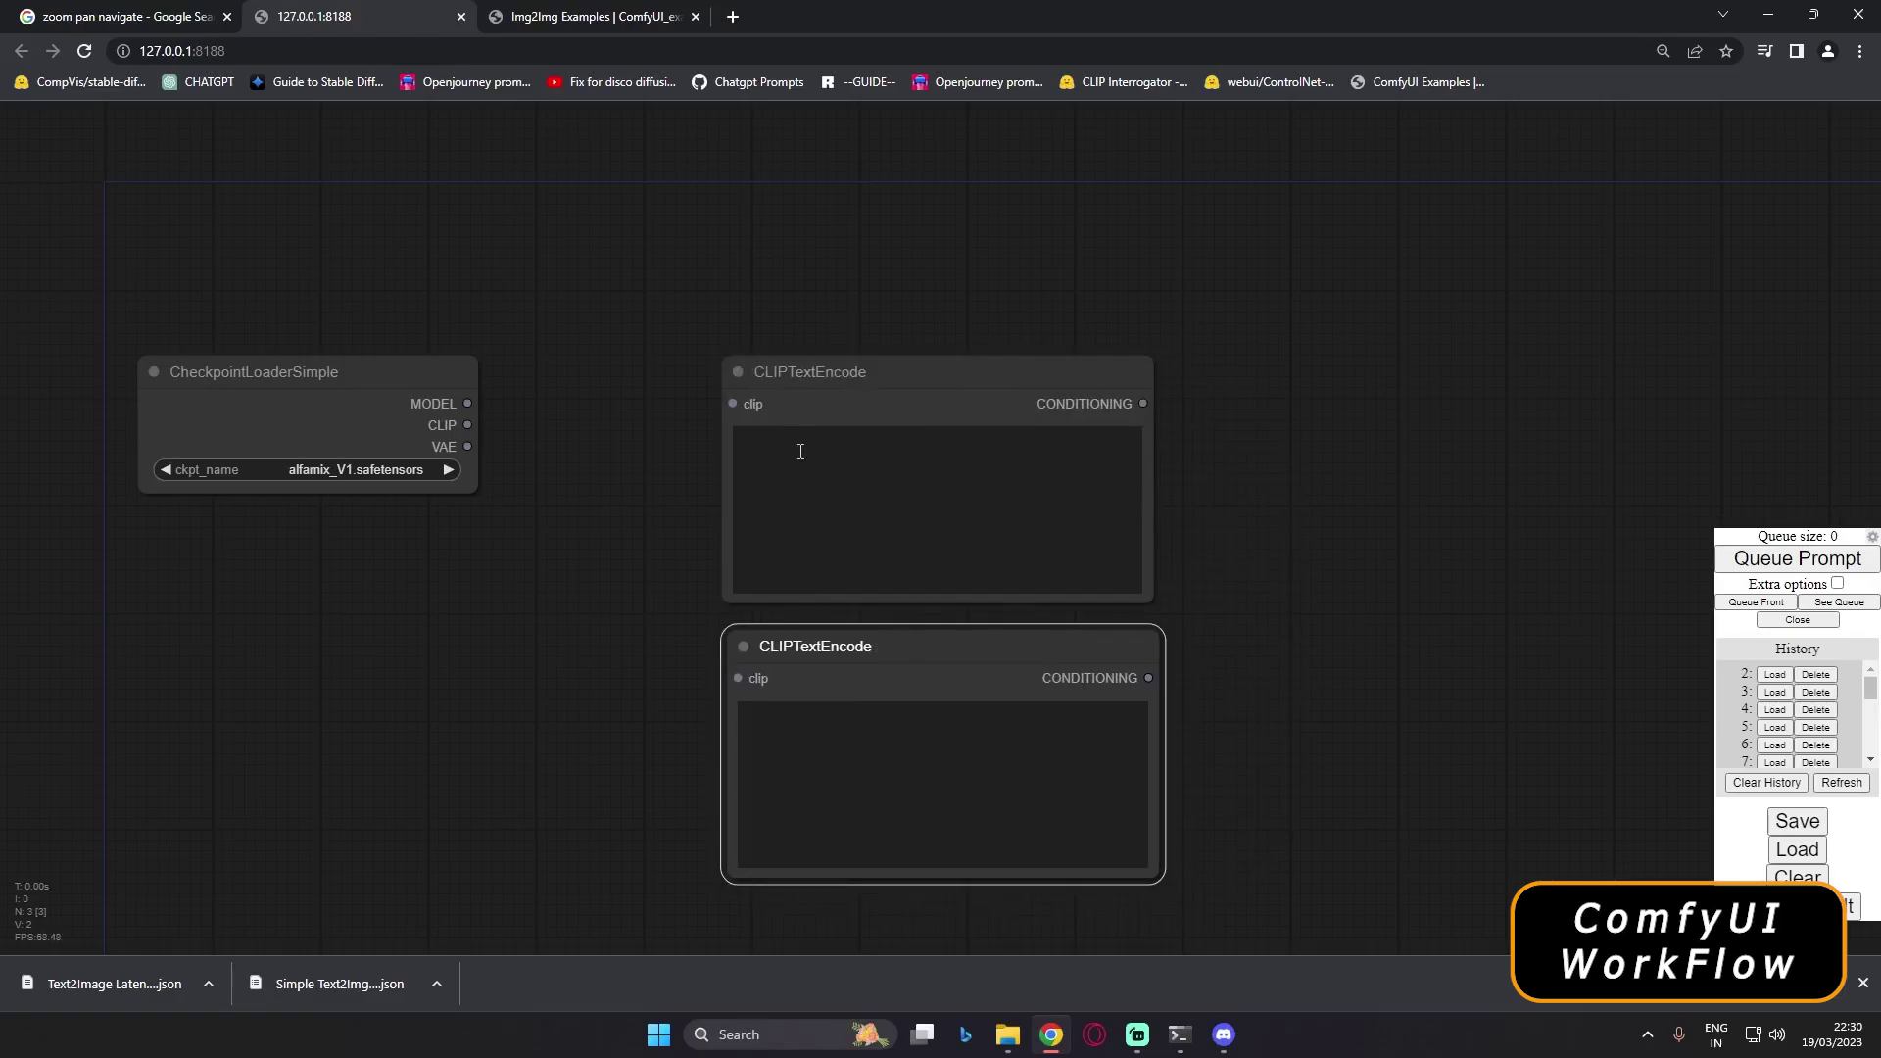
Step: Retitle the upper CLIPTextEncode node, typing 'Posit' over its old title
left_click(812, 372)
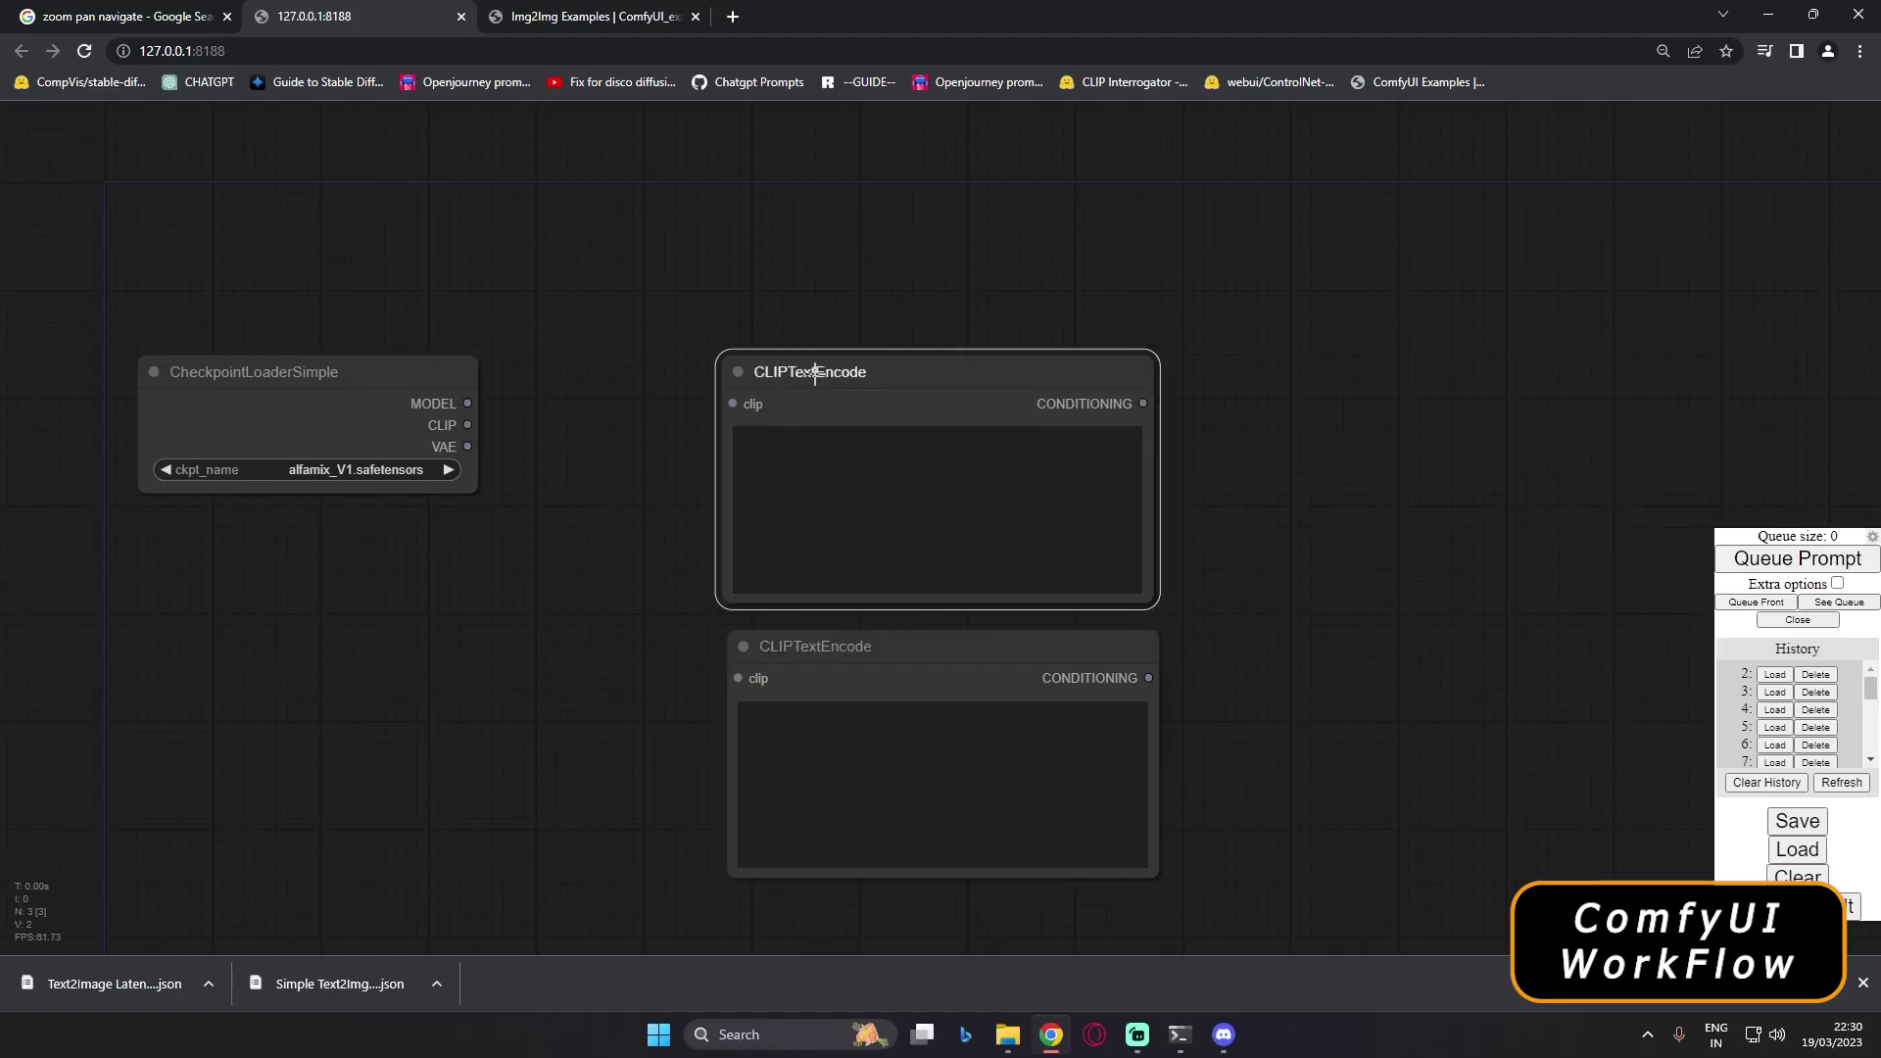
right_click(816, 375)
left_click(820, 442)
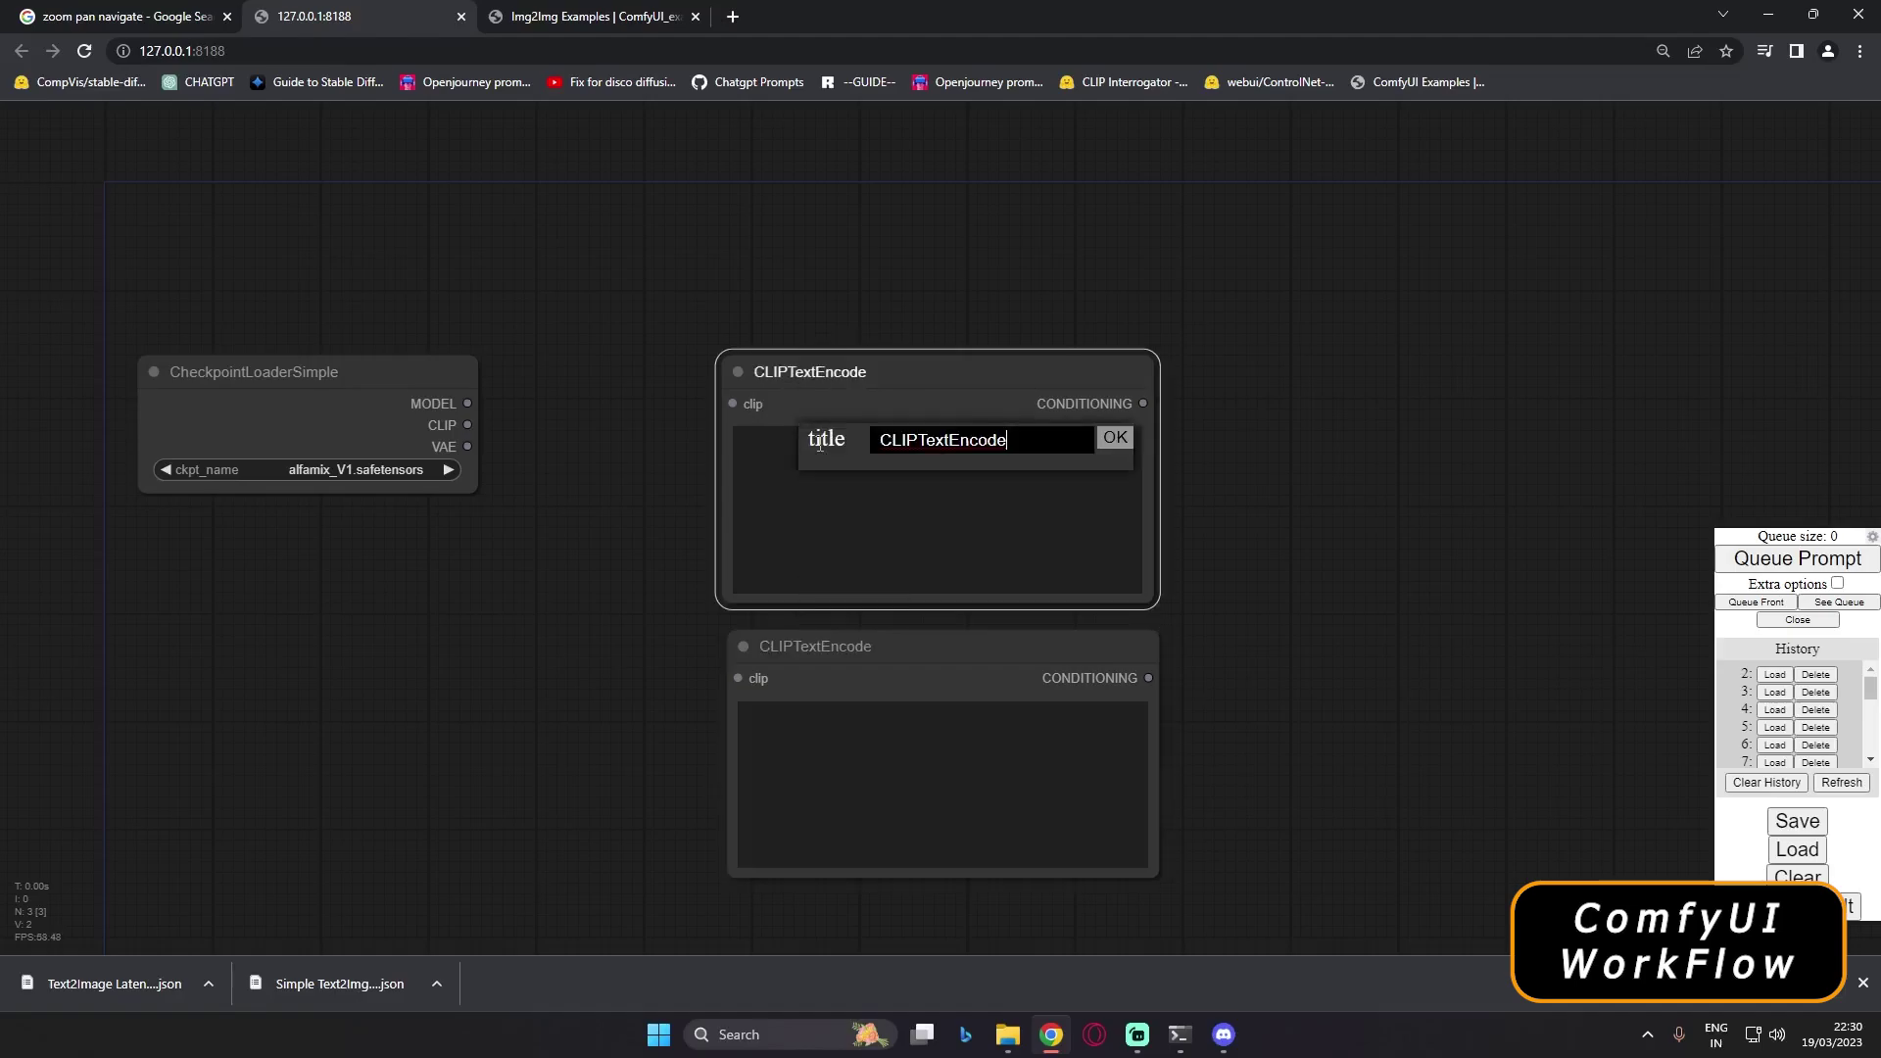
double_click(988, 443)
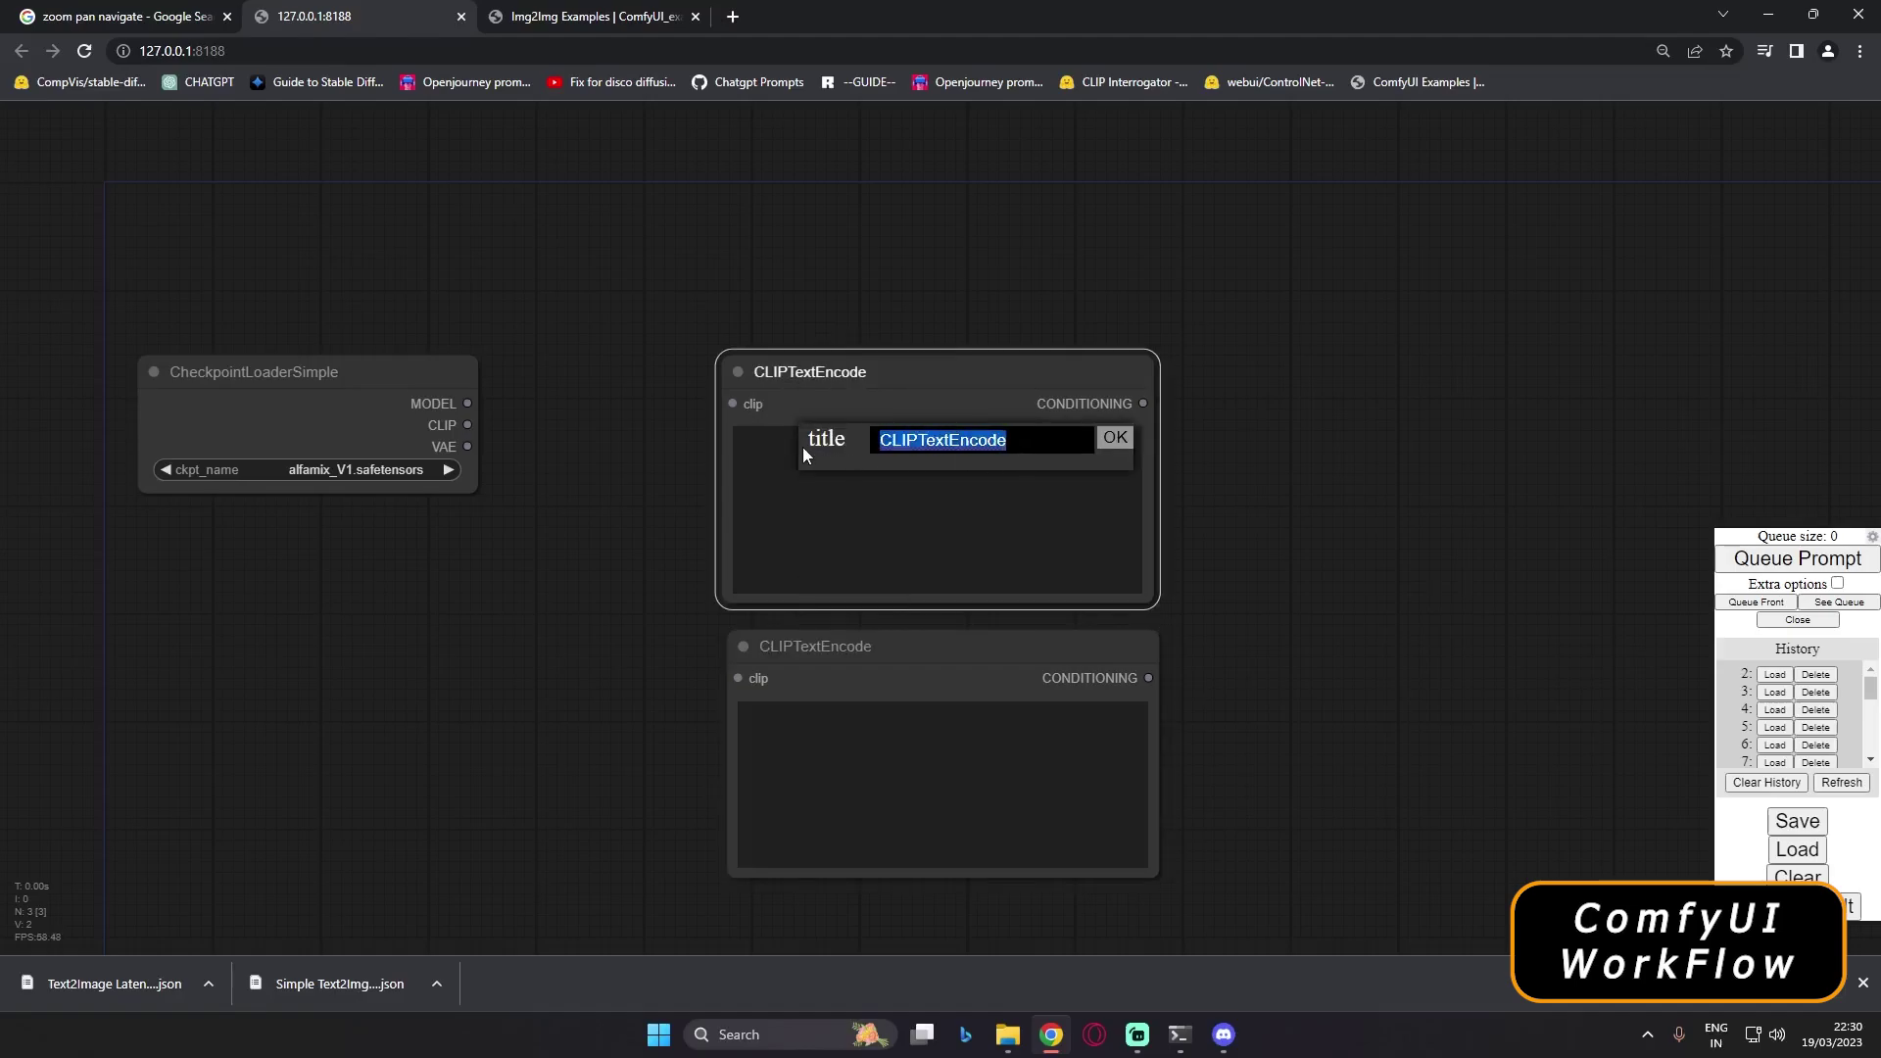
type("Posi")
type("t")
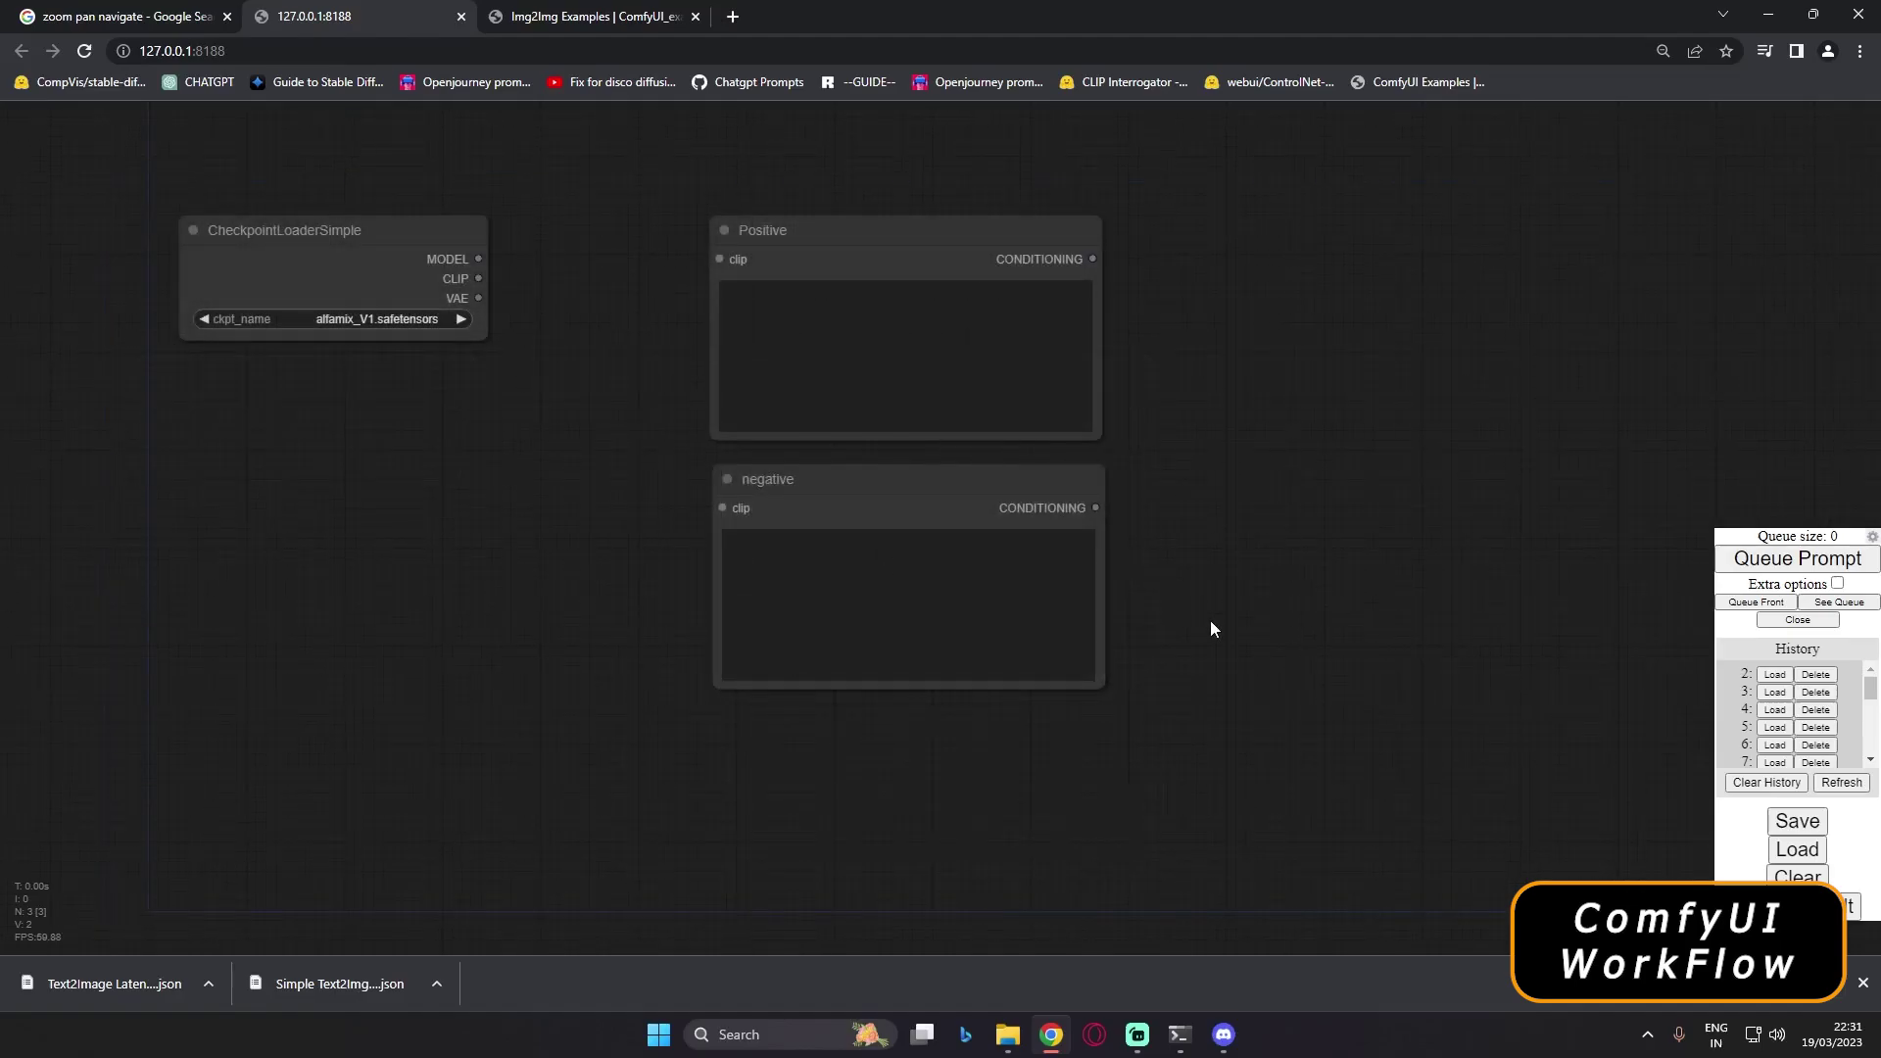
scroll(1208, 619, "up", 3)
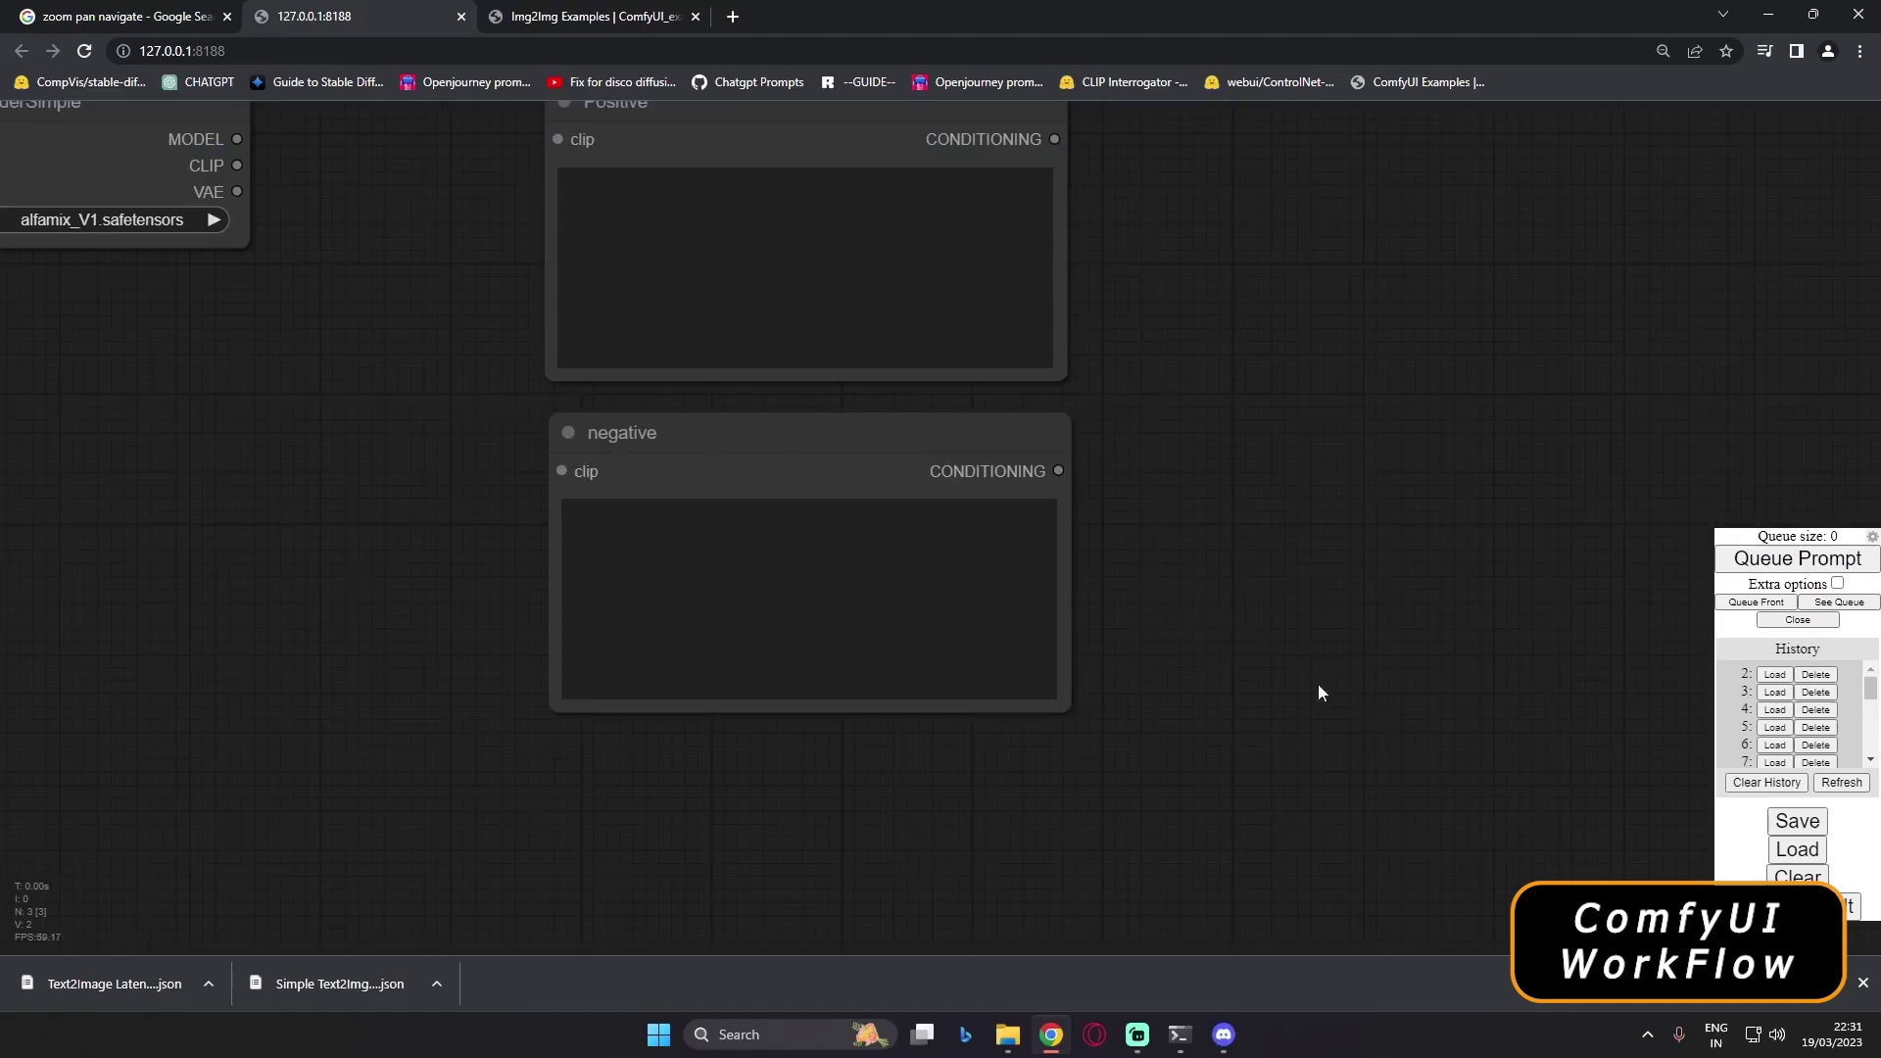
scroll(1245, 667, "down", 1)
Step: Add a 512 × 512, batch size 1 EmptyLatentImage node below the negative prompt
right_click(846, 761)
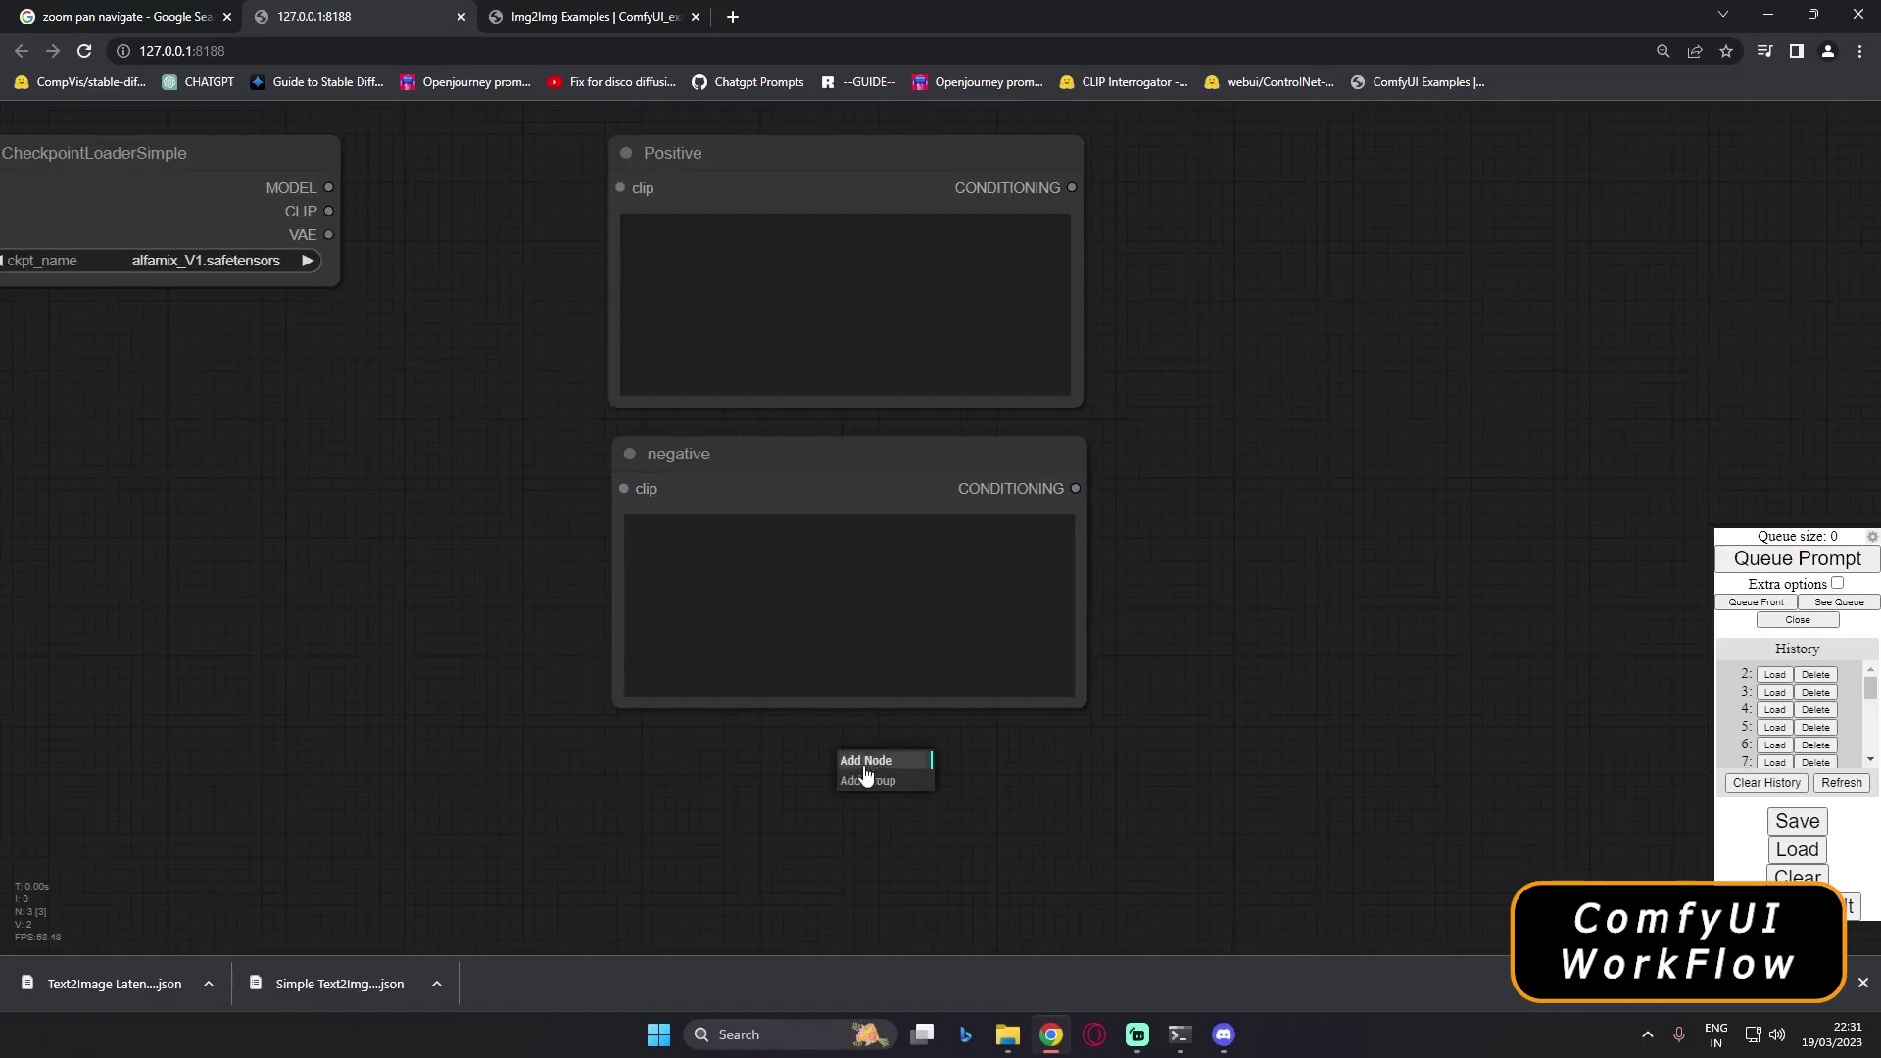
left_click(871, 763)
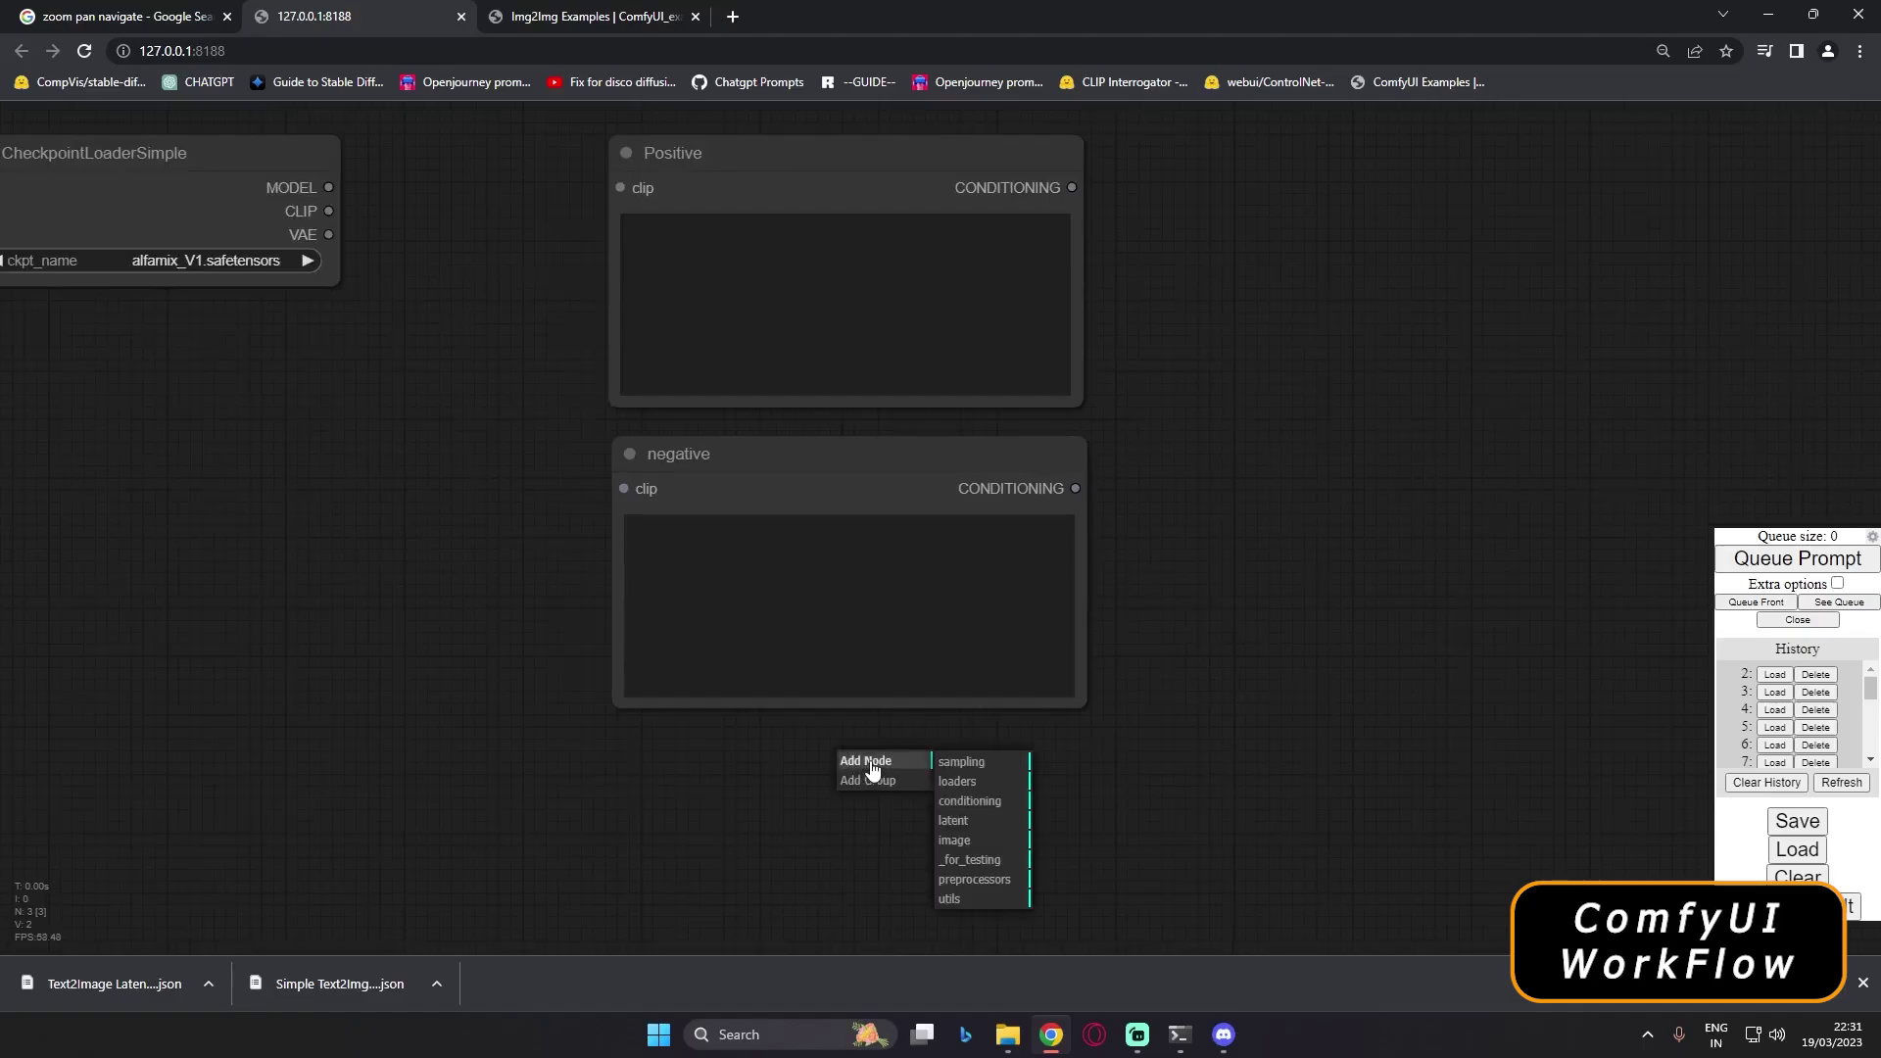
left_click(956, 821)
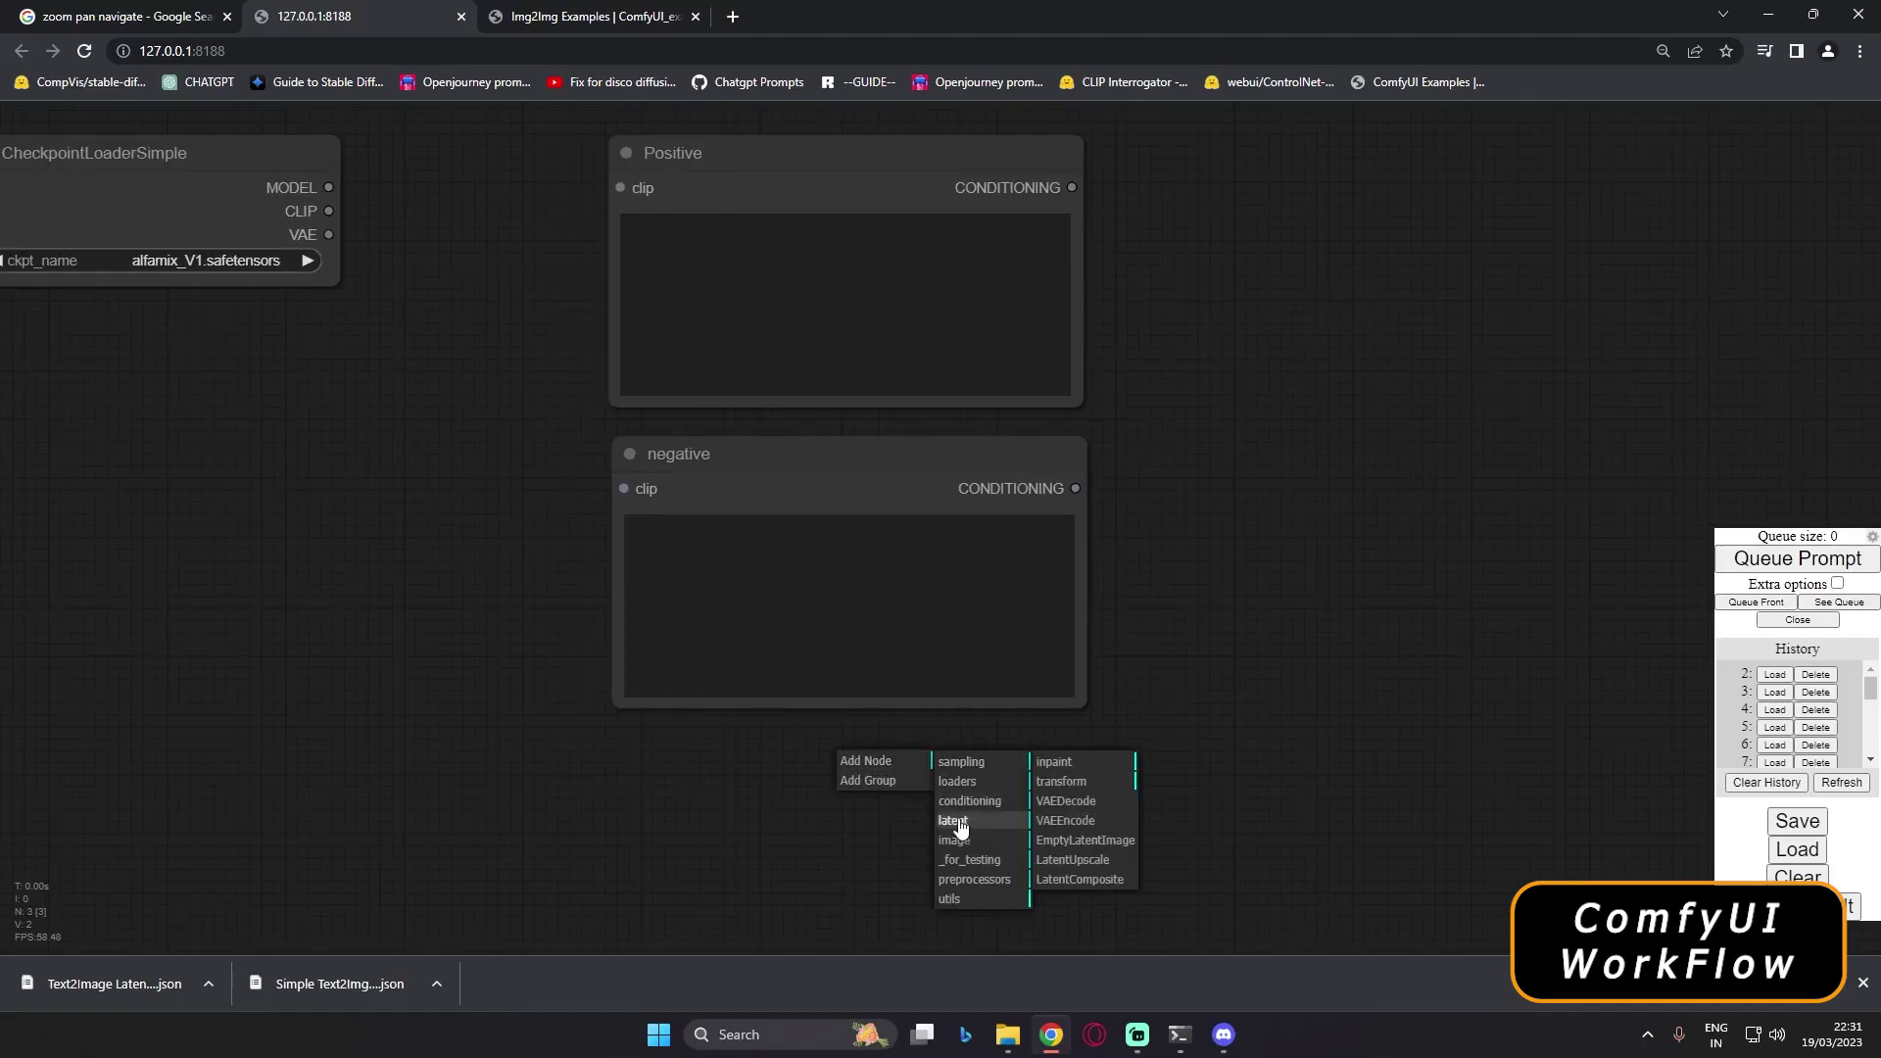
left_click(1075, 841)
left_click_drag(1006, 747, 826, 784)
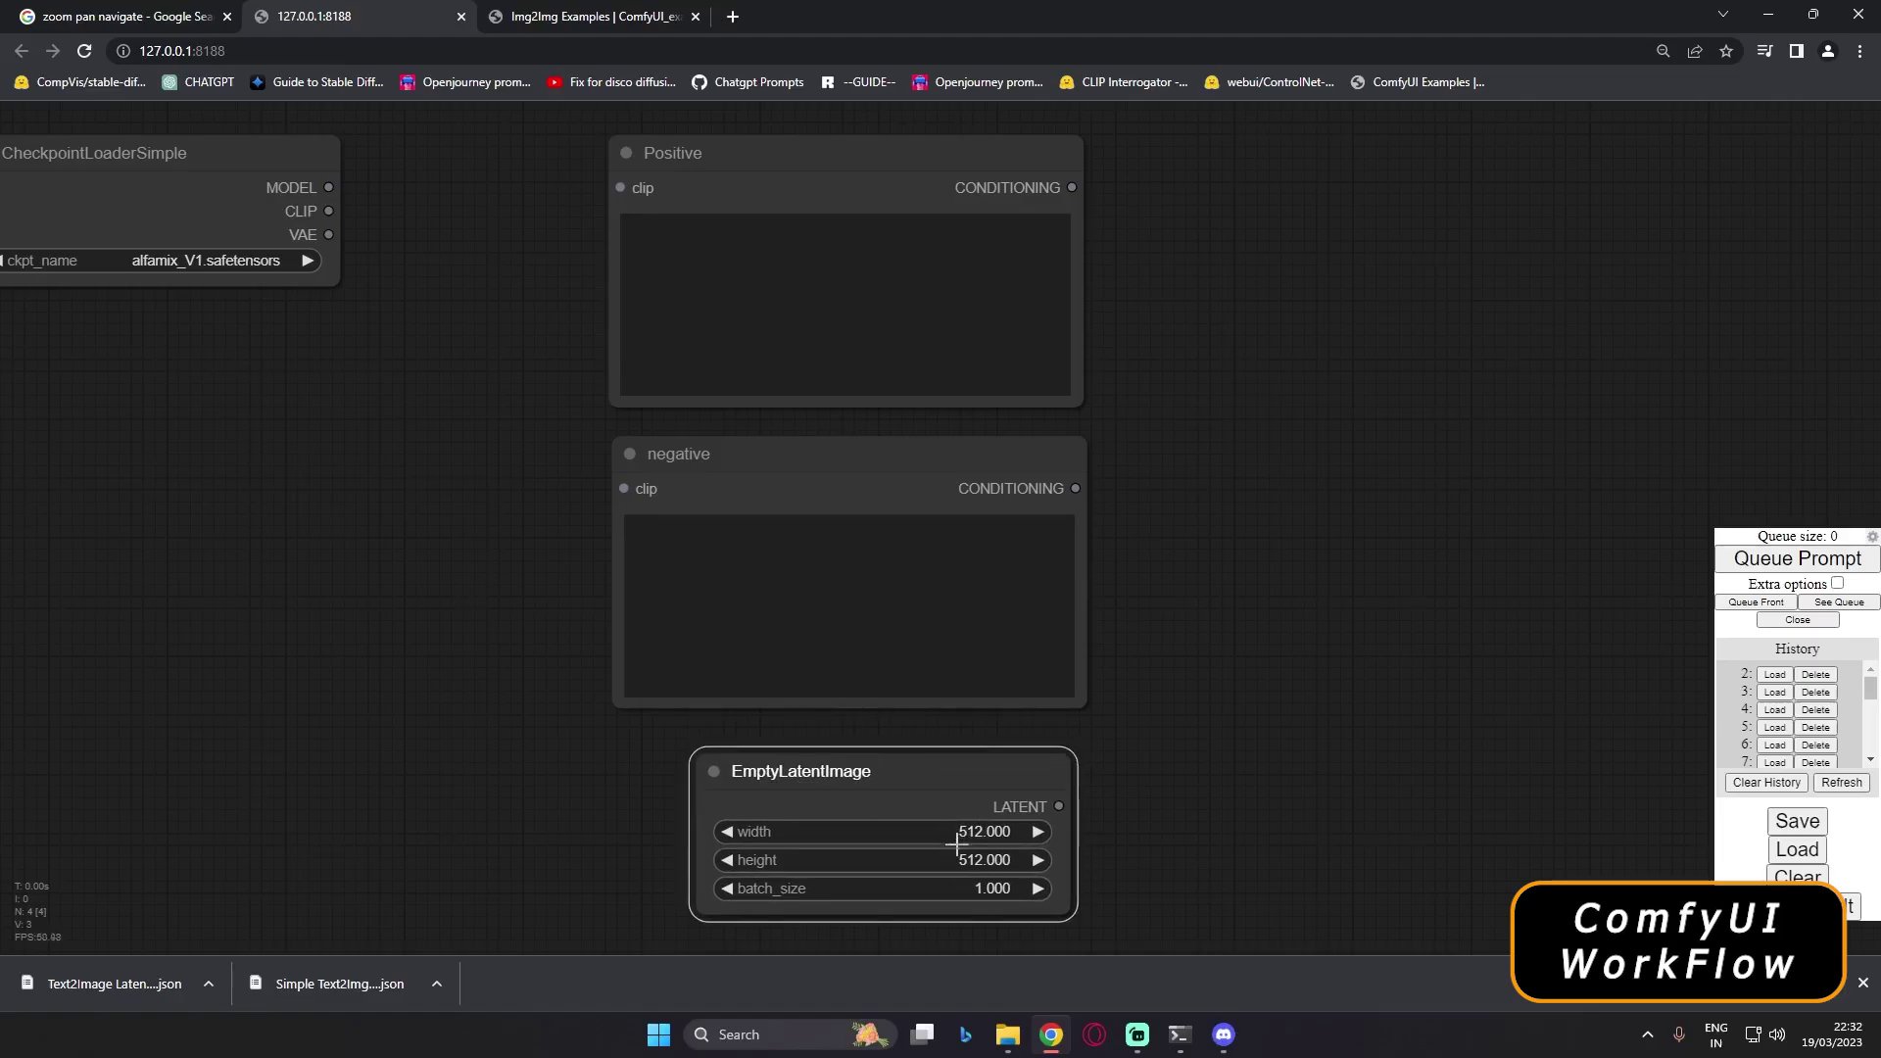
left_click_drag(996, 797, 1001, 810)
Step: Frame all the nodes in view and bring up the node category list
scroll(689, 471, "down", 2)
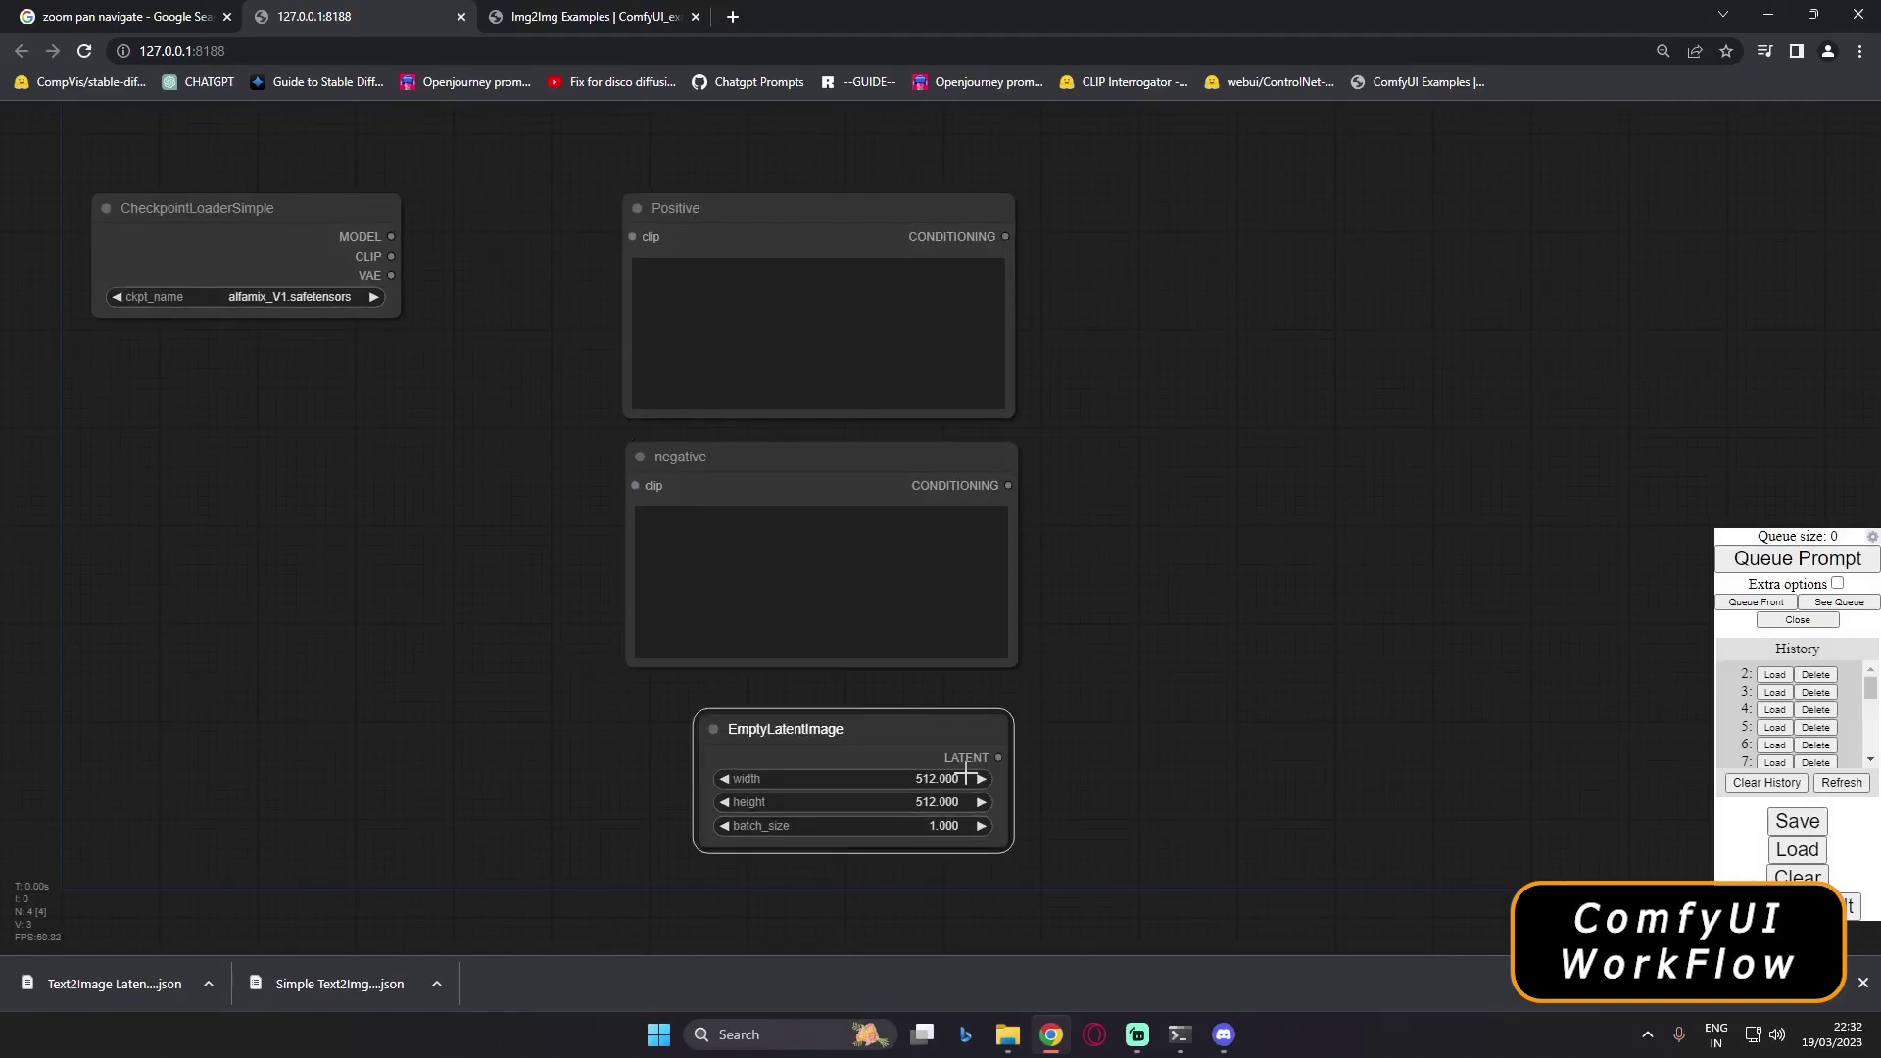
left_click_drag(1290, 353, 1285, 370)
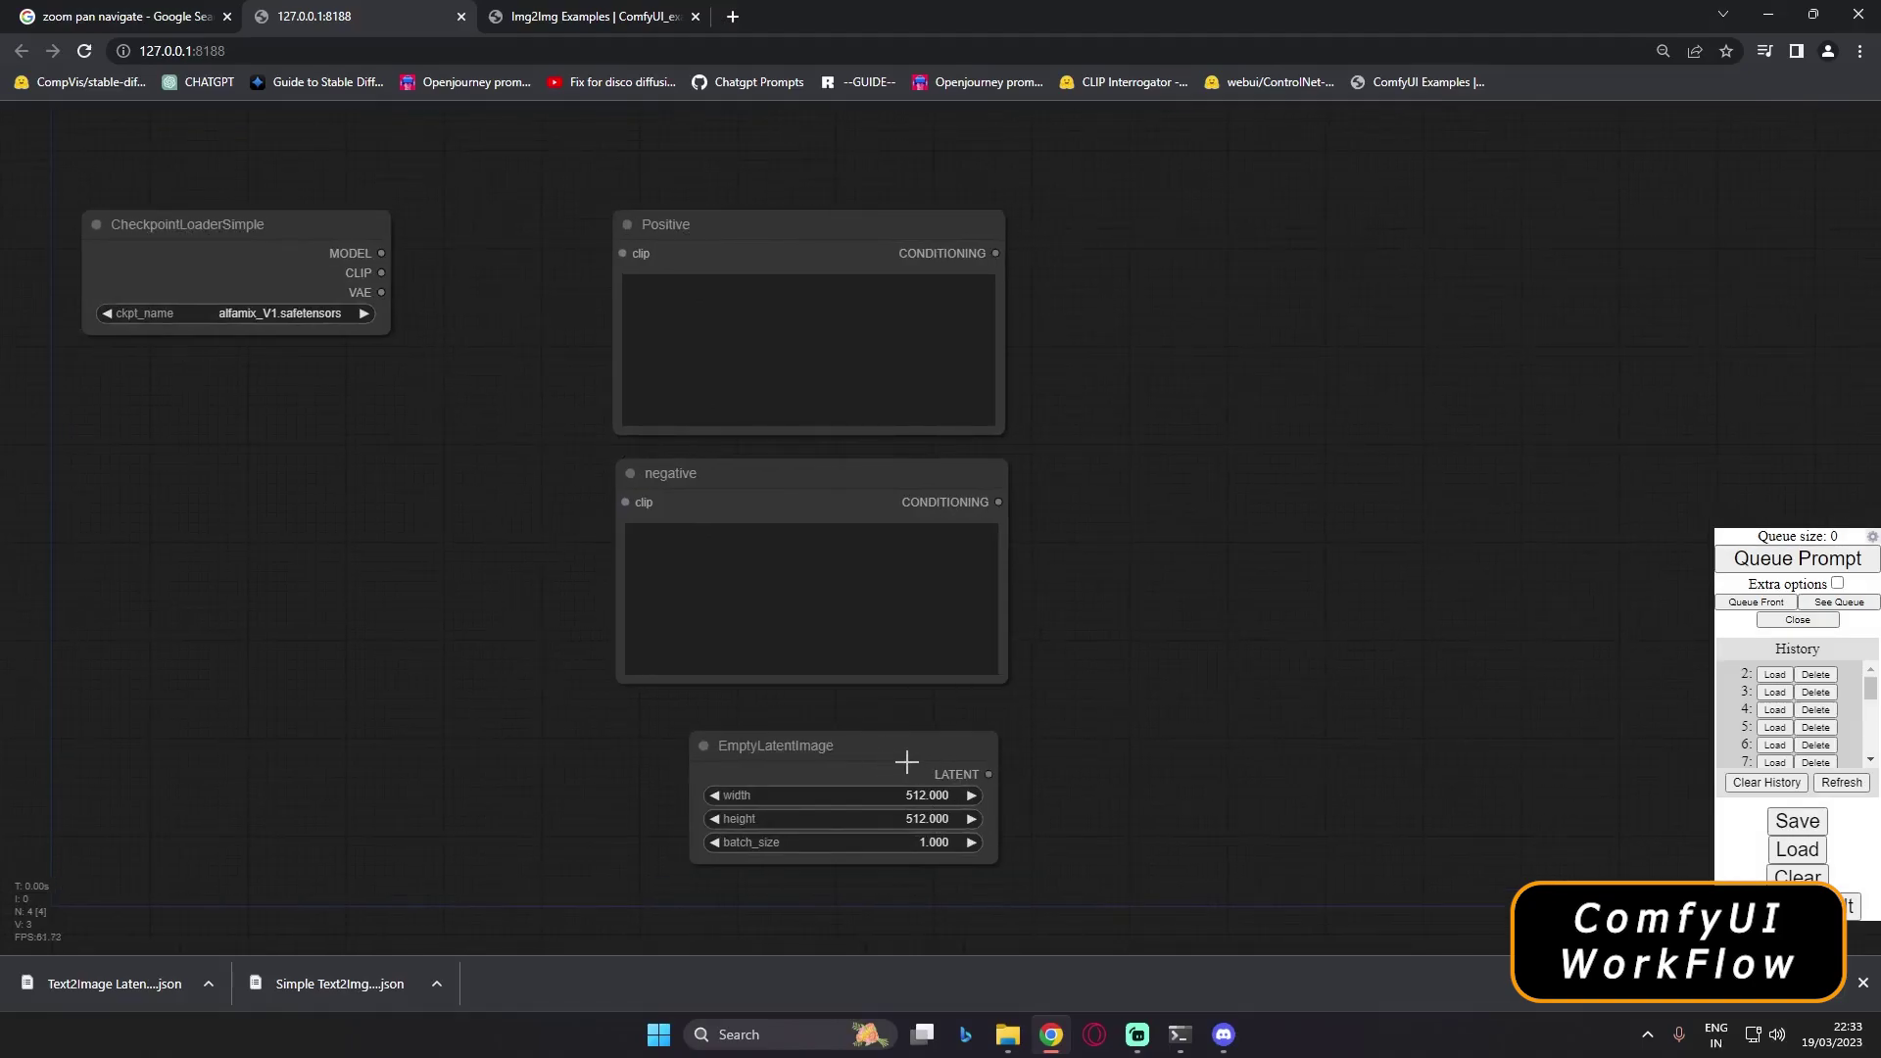
scroll(906, 763, "up", 2)
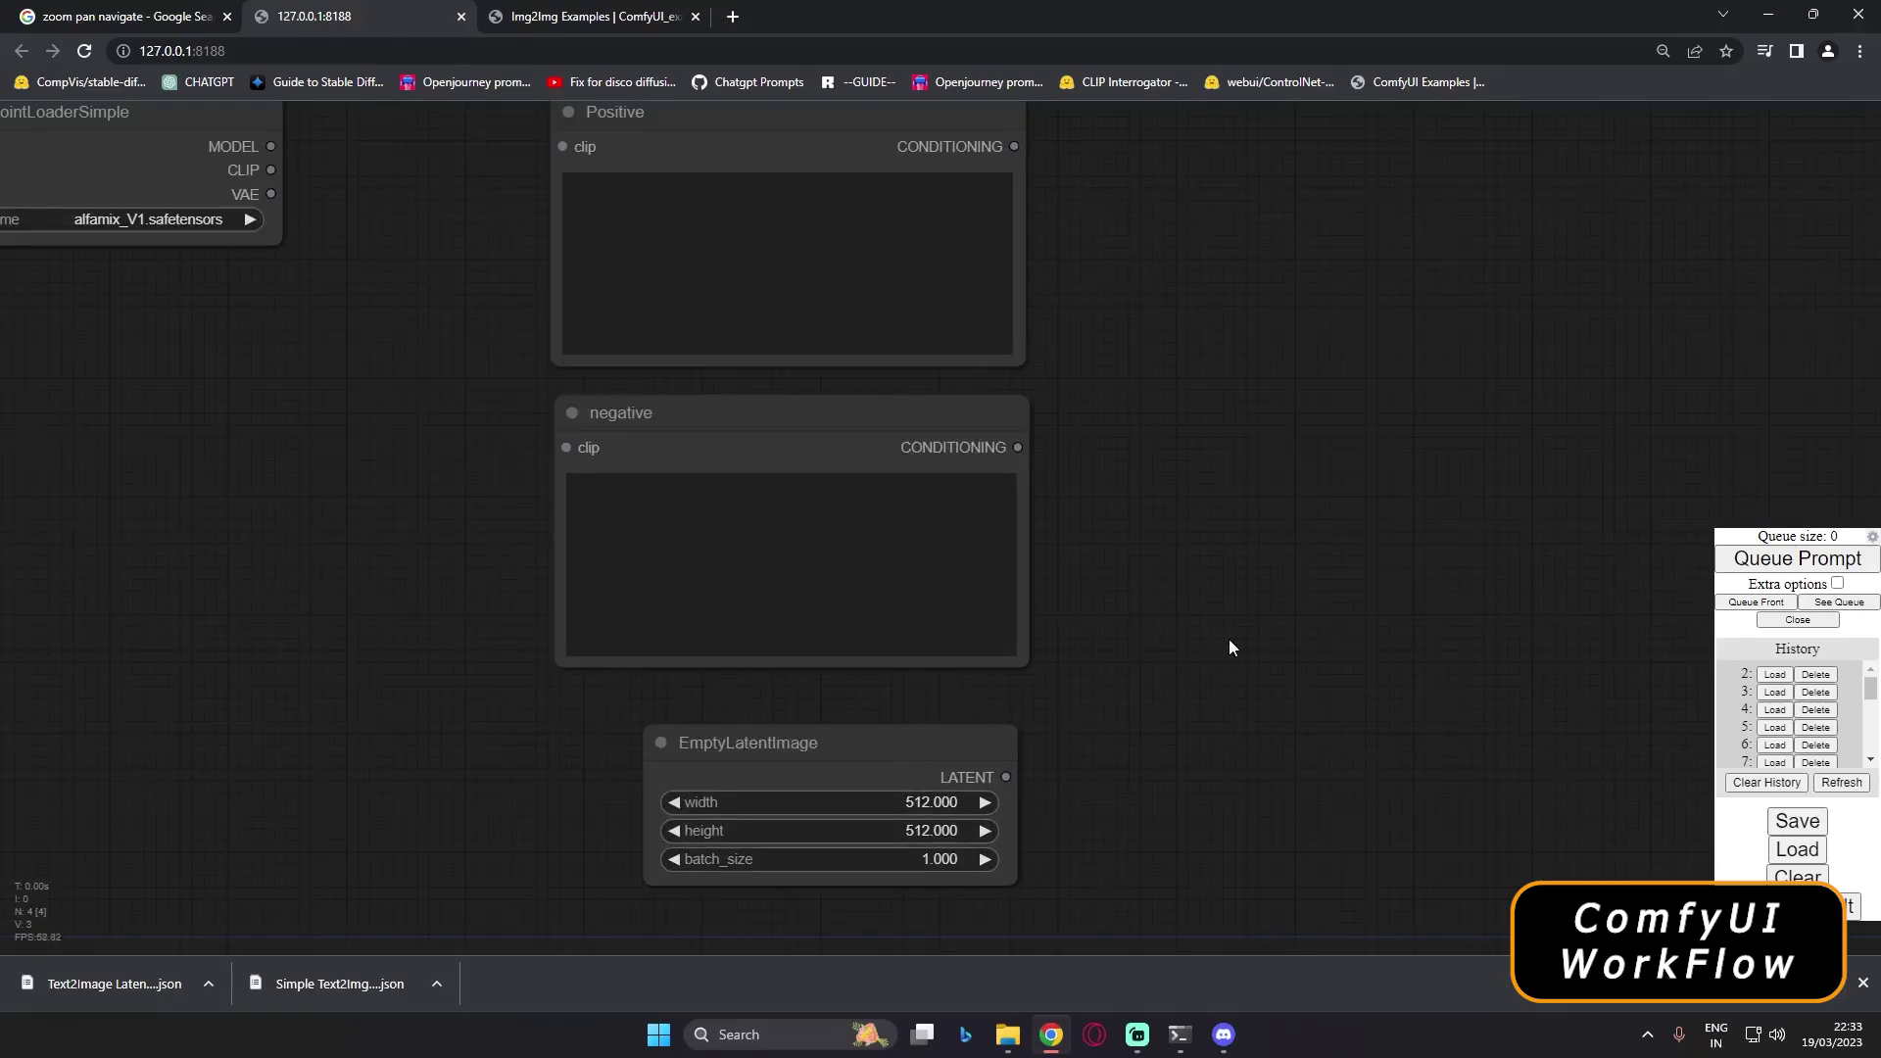
scroll(1228, 638, "down", 2)
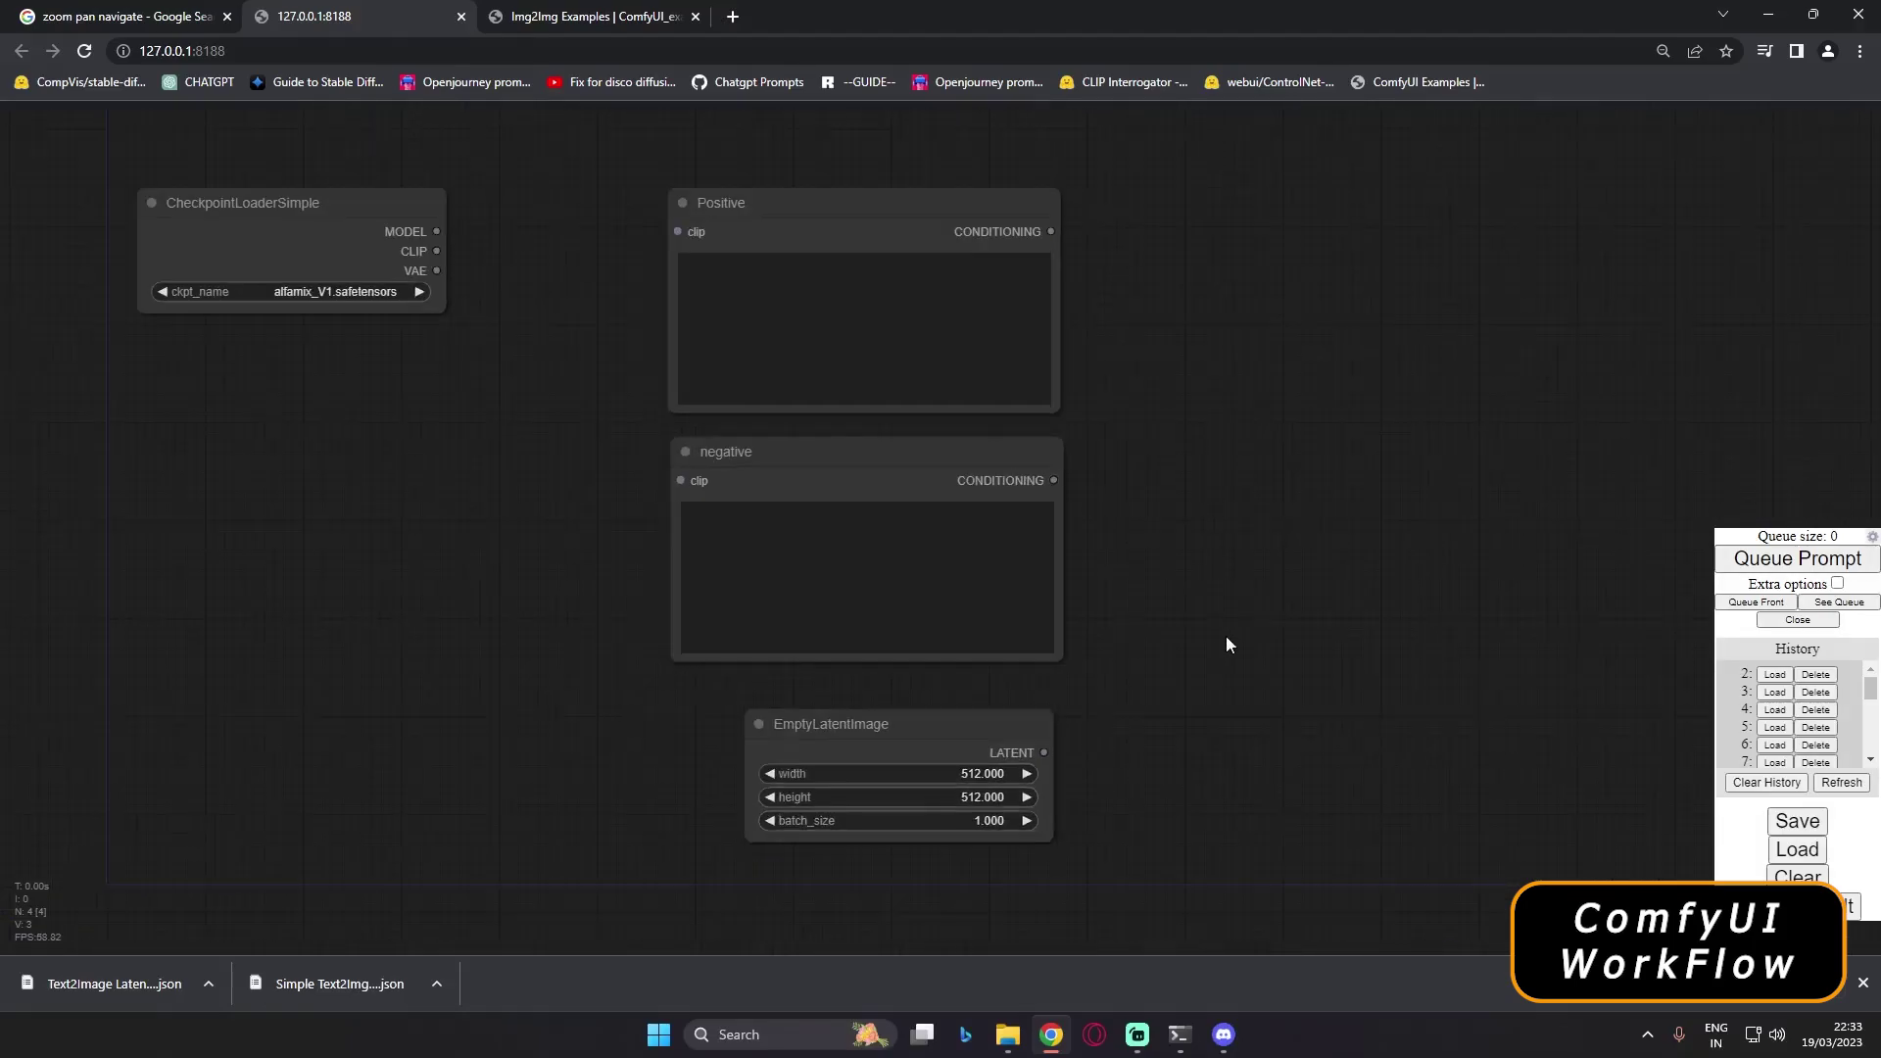
left_click_drag(1240, 634, 1057, 686)
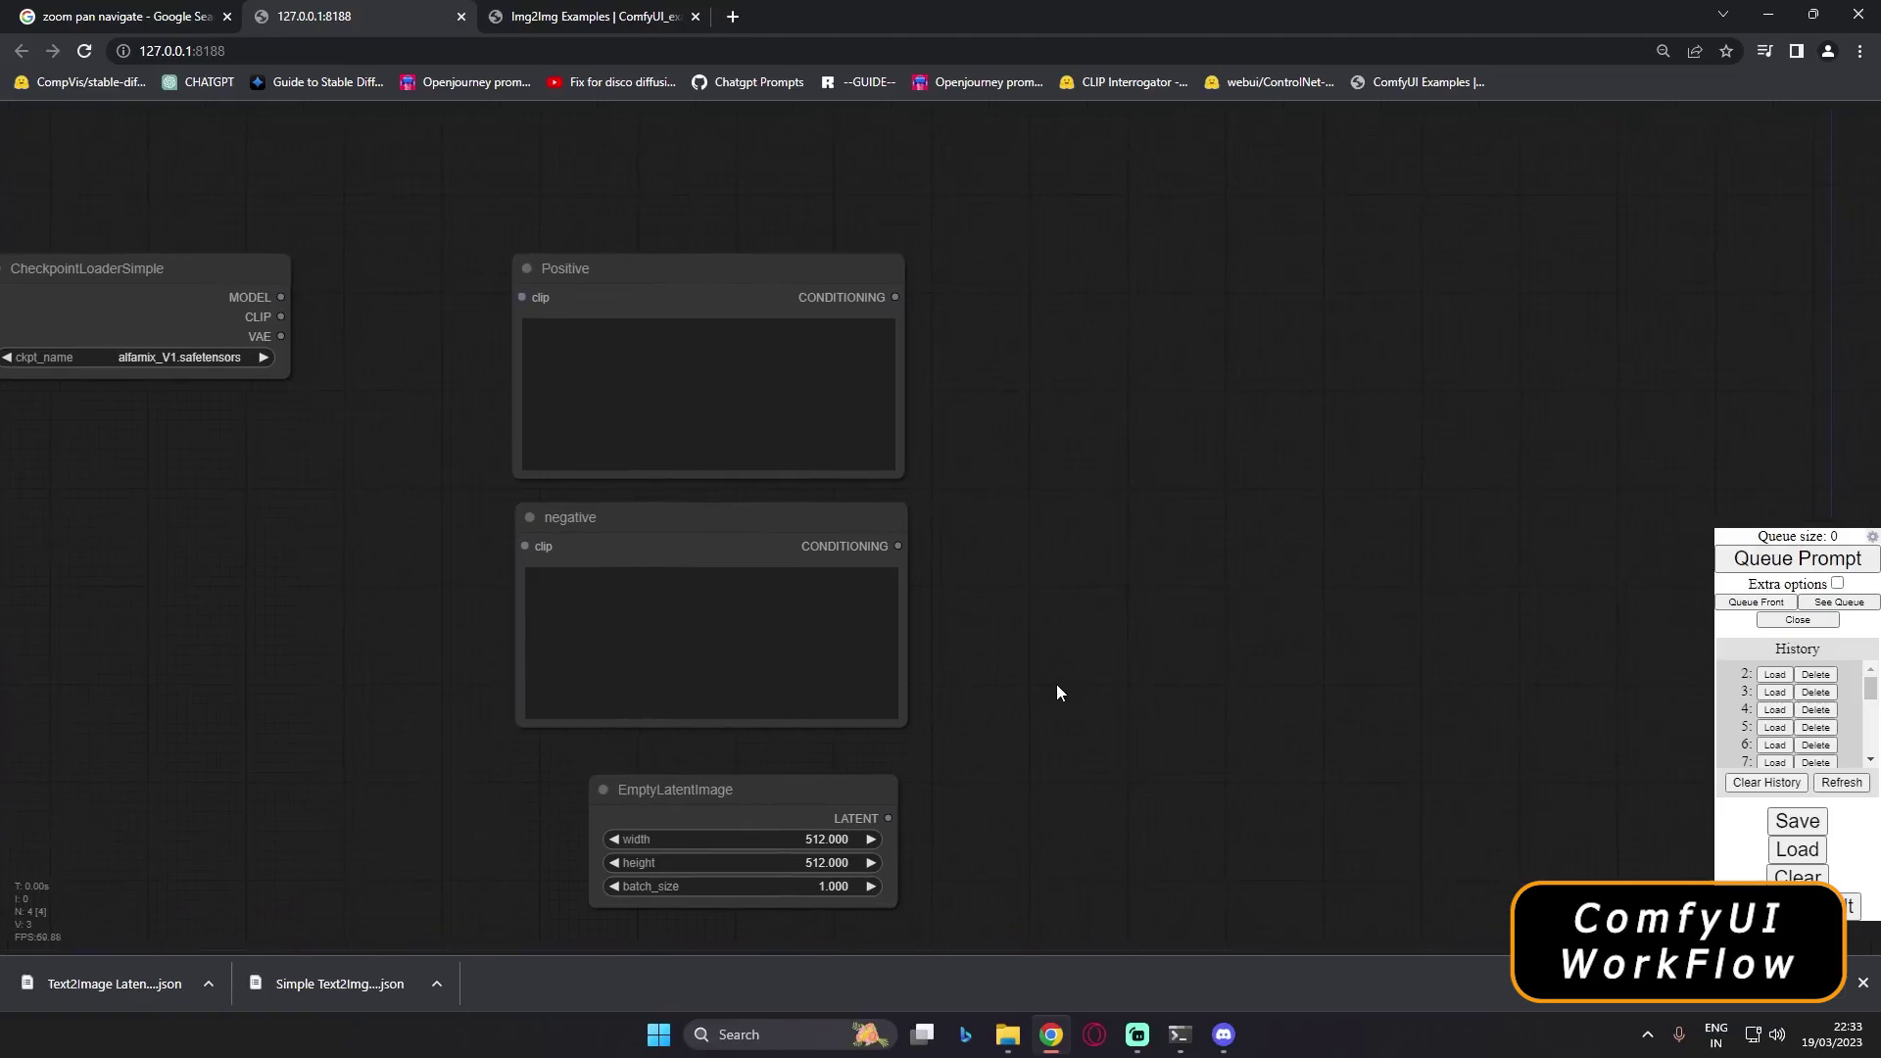
right_click(1095, 286)
left_click(1129, 294)
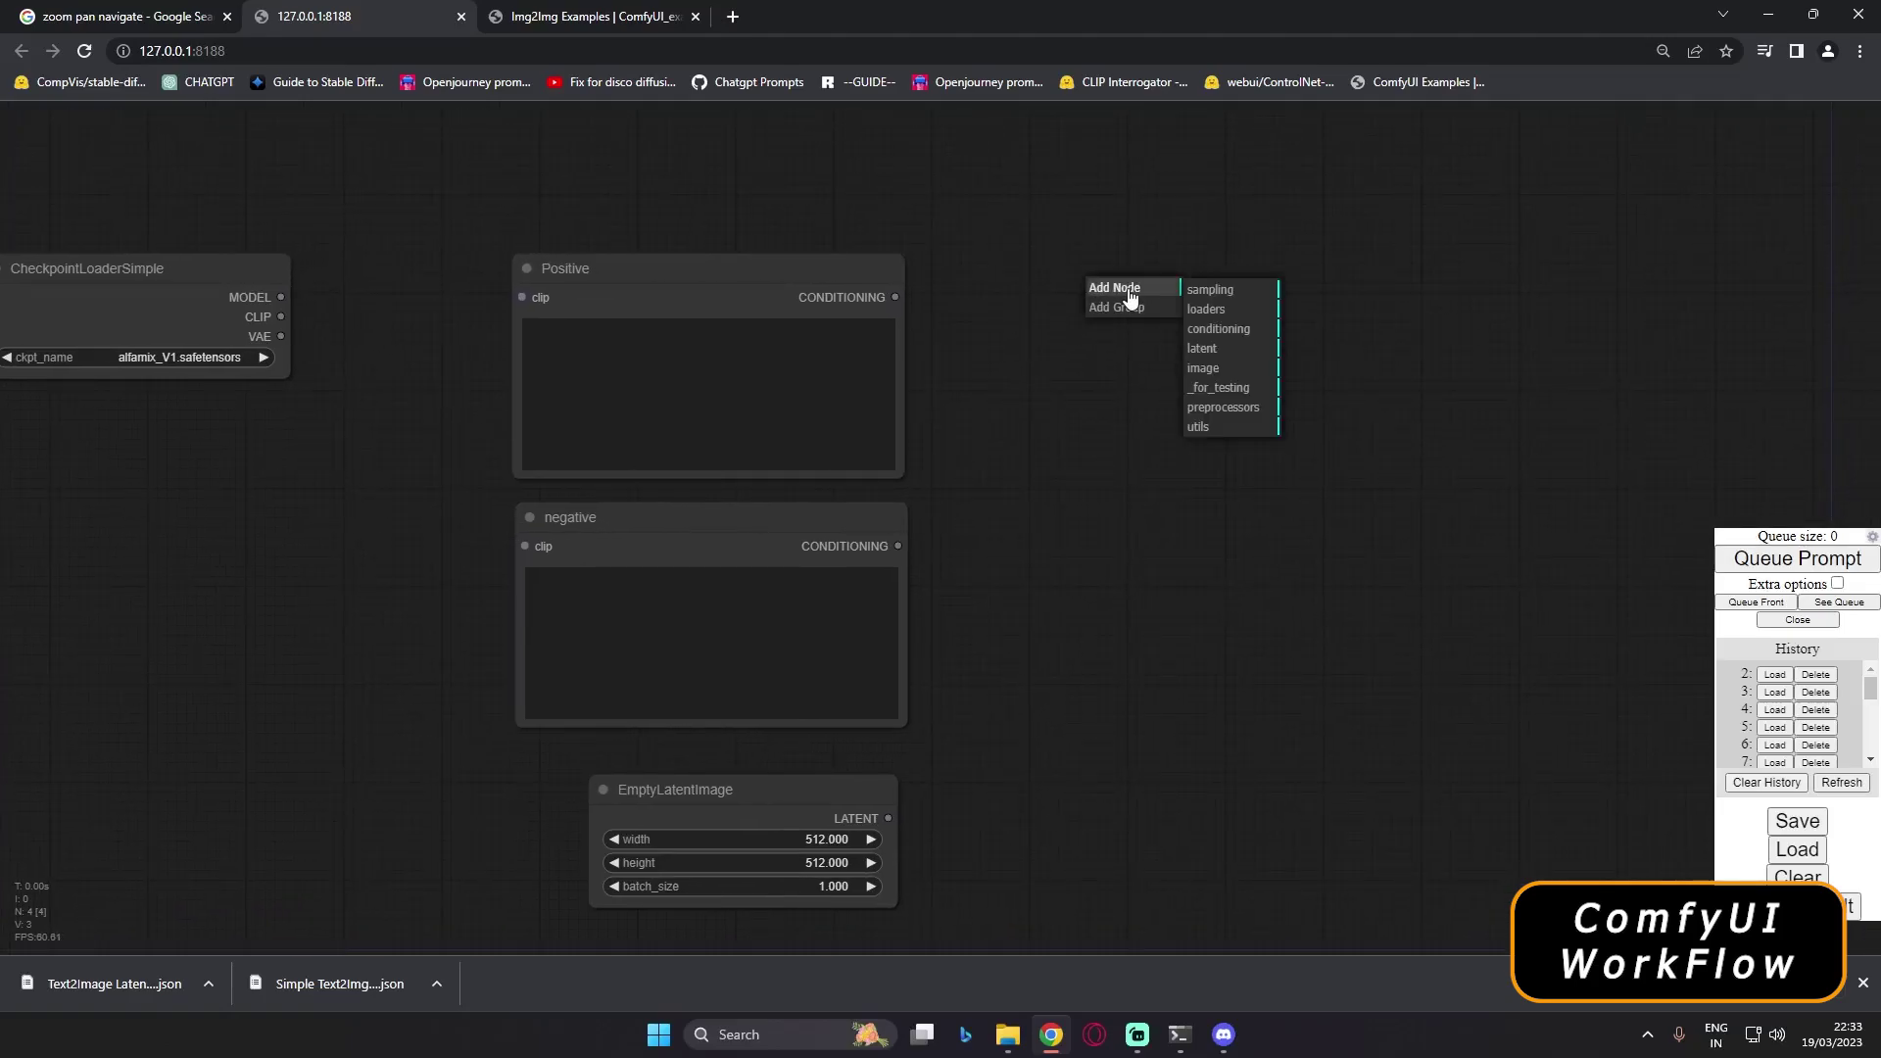
Step: Add a KSampler node (20 steps, cfg 8, euler, karras) beside the Positive prompt
left_click(1226, 299)
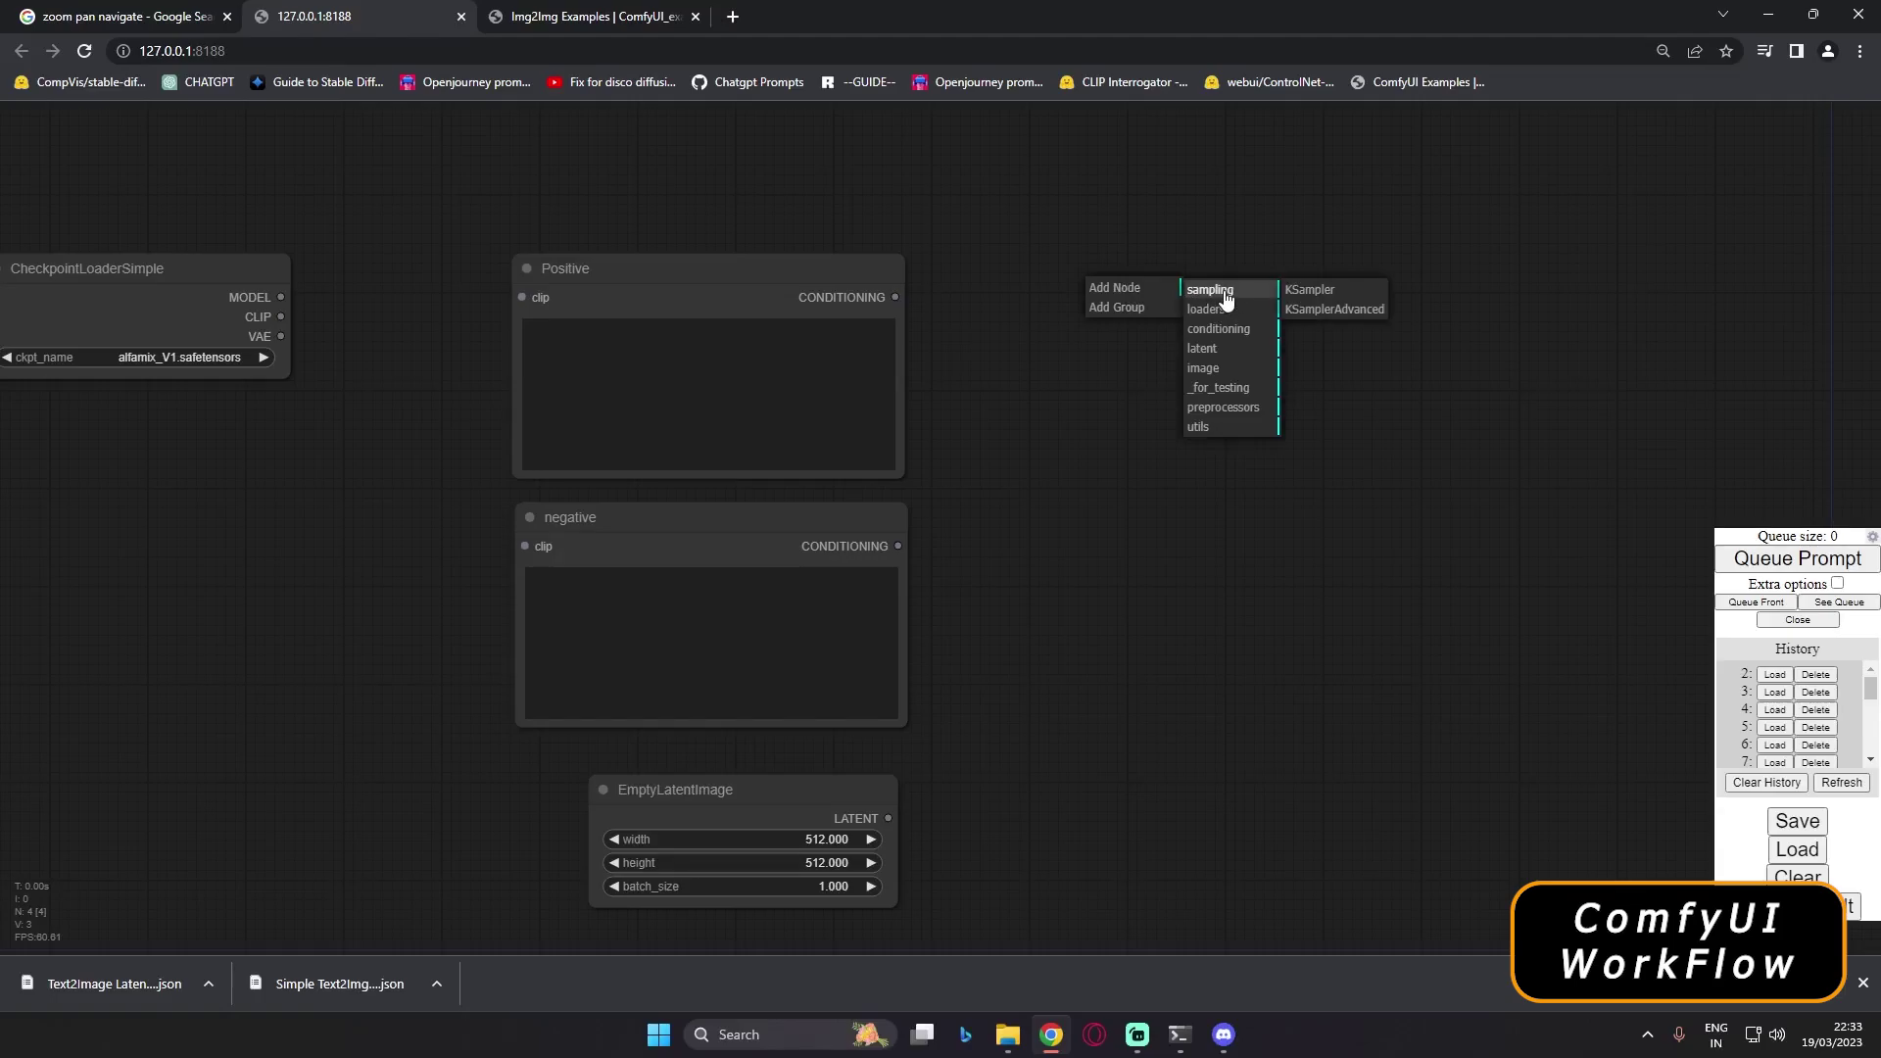
left_click(1331, 293)
left_click_drag(1211, 276, 1229, 278)
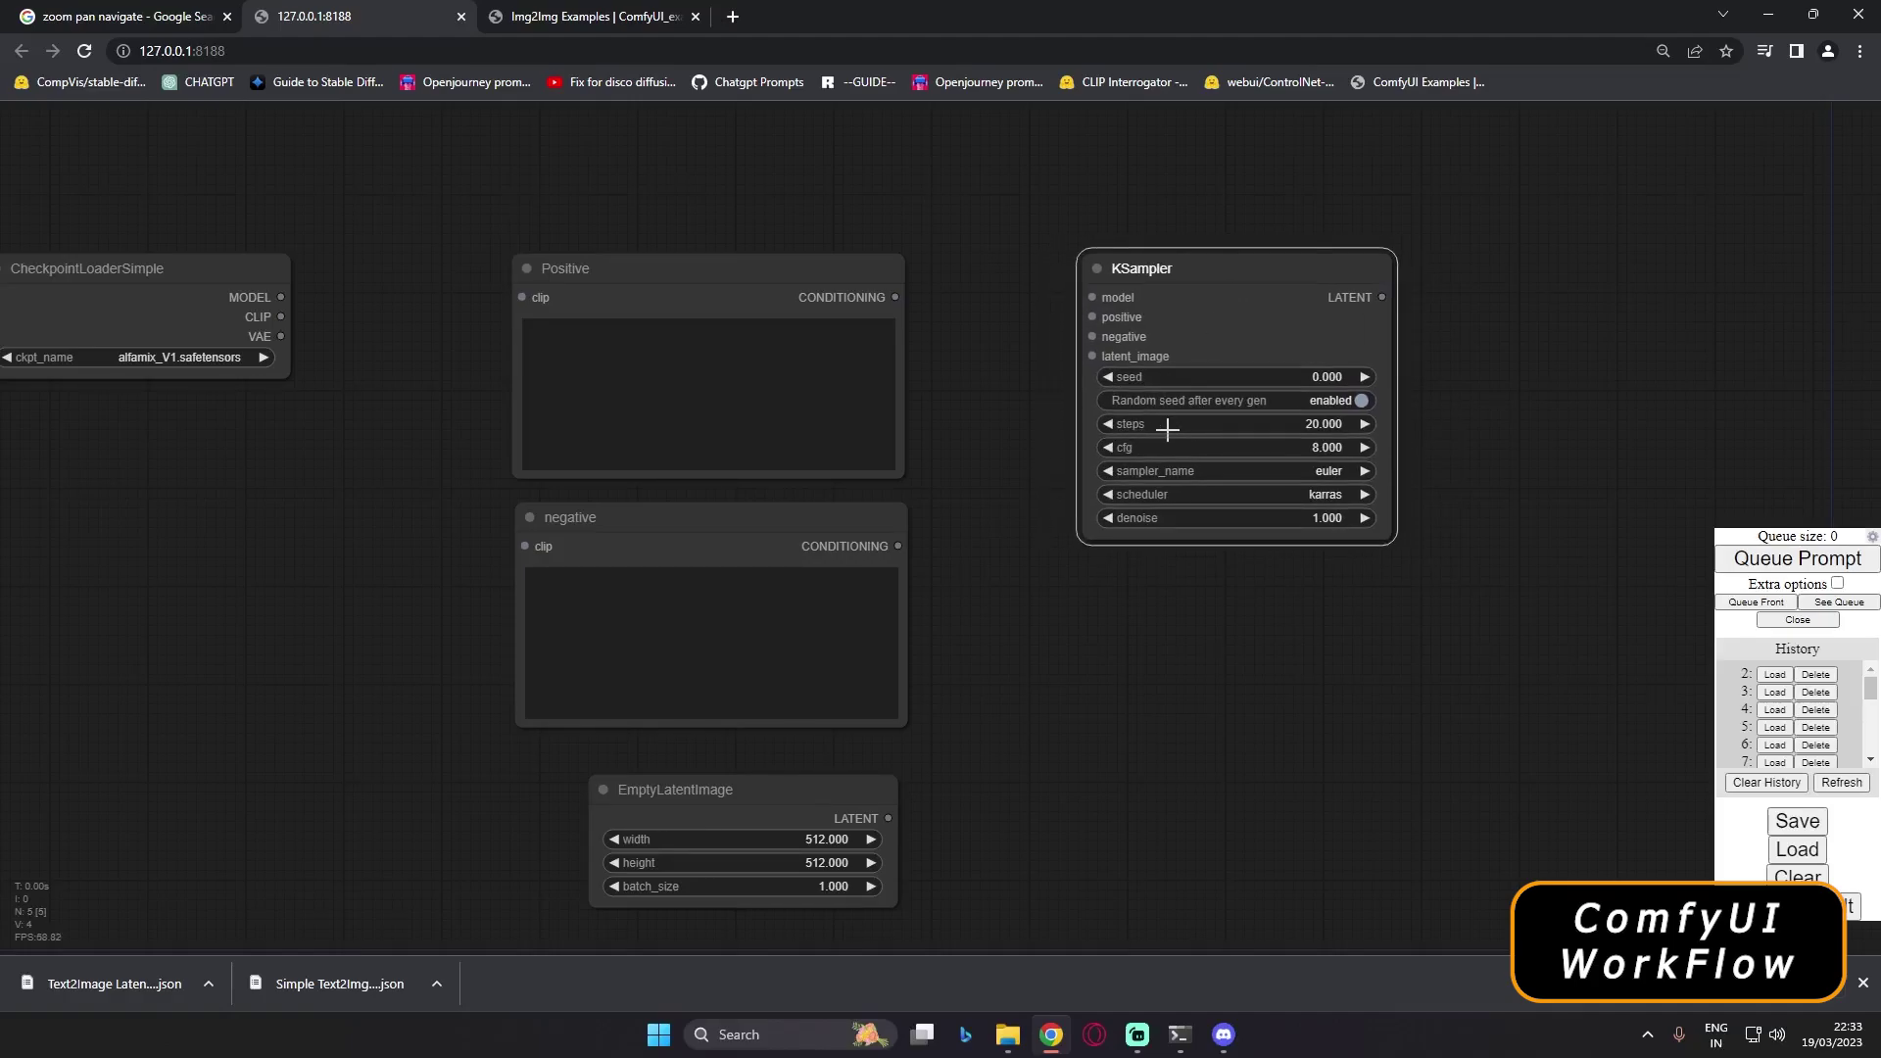
left_click_drag(1245, 306, 1224, 306)
left_click_drag(979, 215, 870, 185)
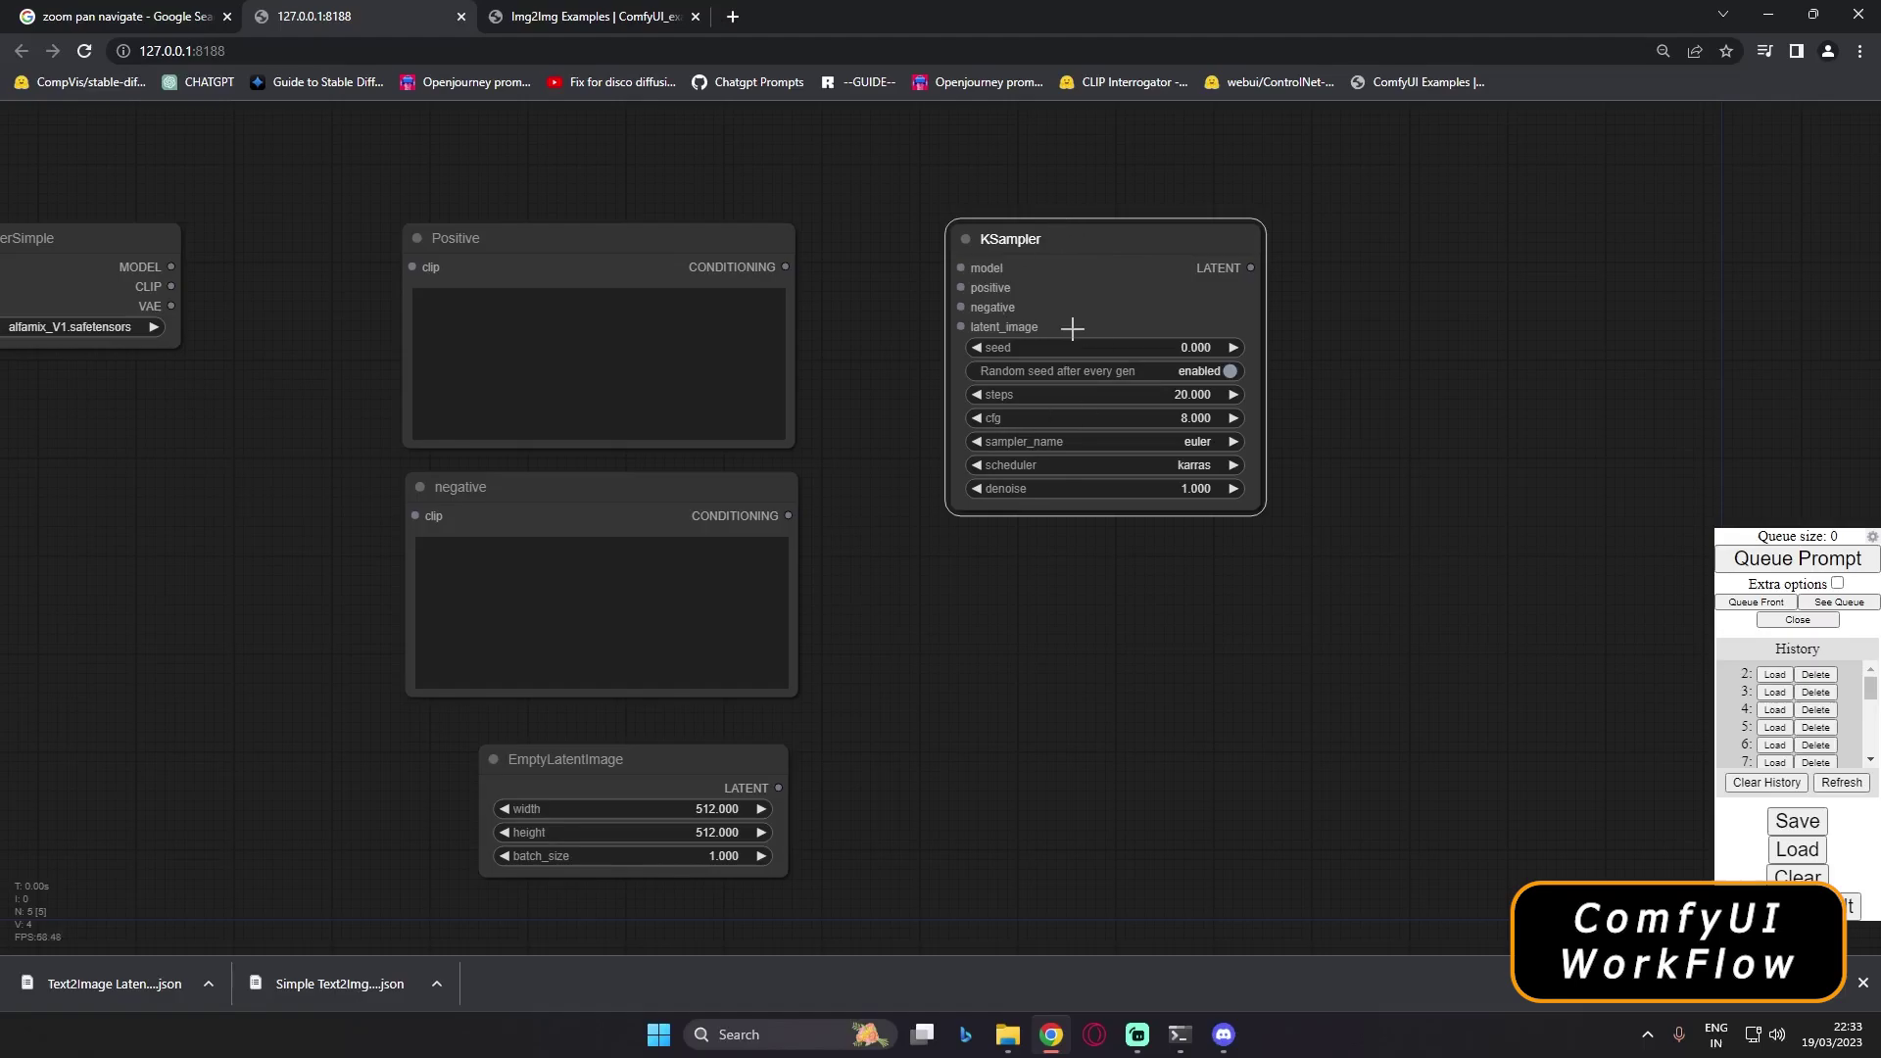
scroll(1351, 641, "down", 1)
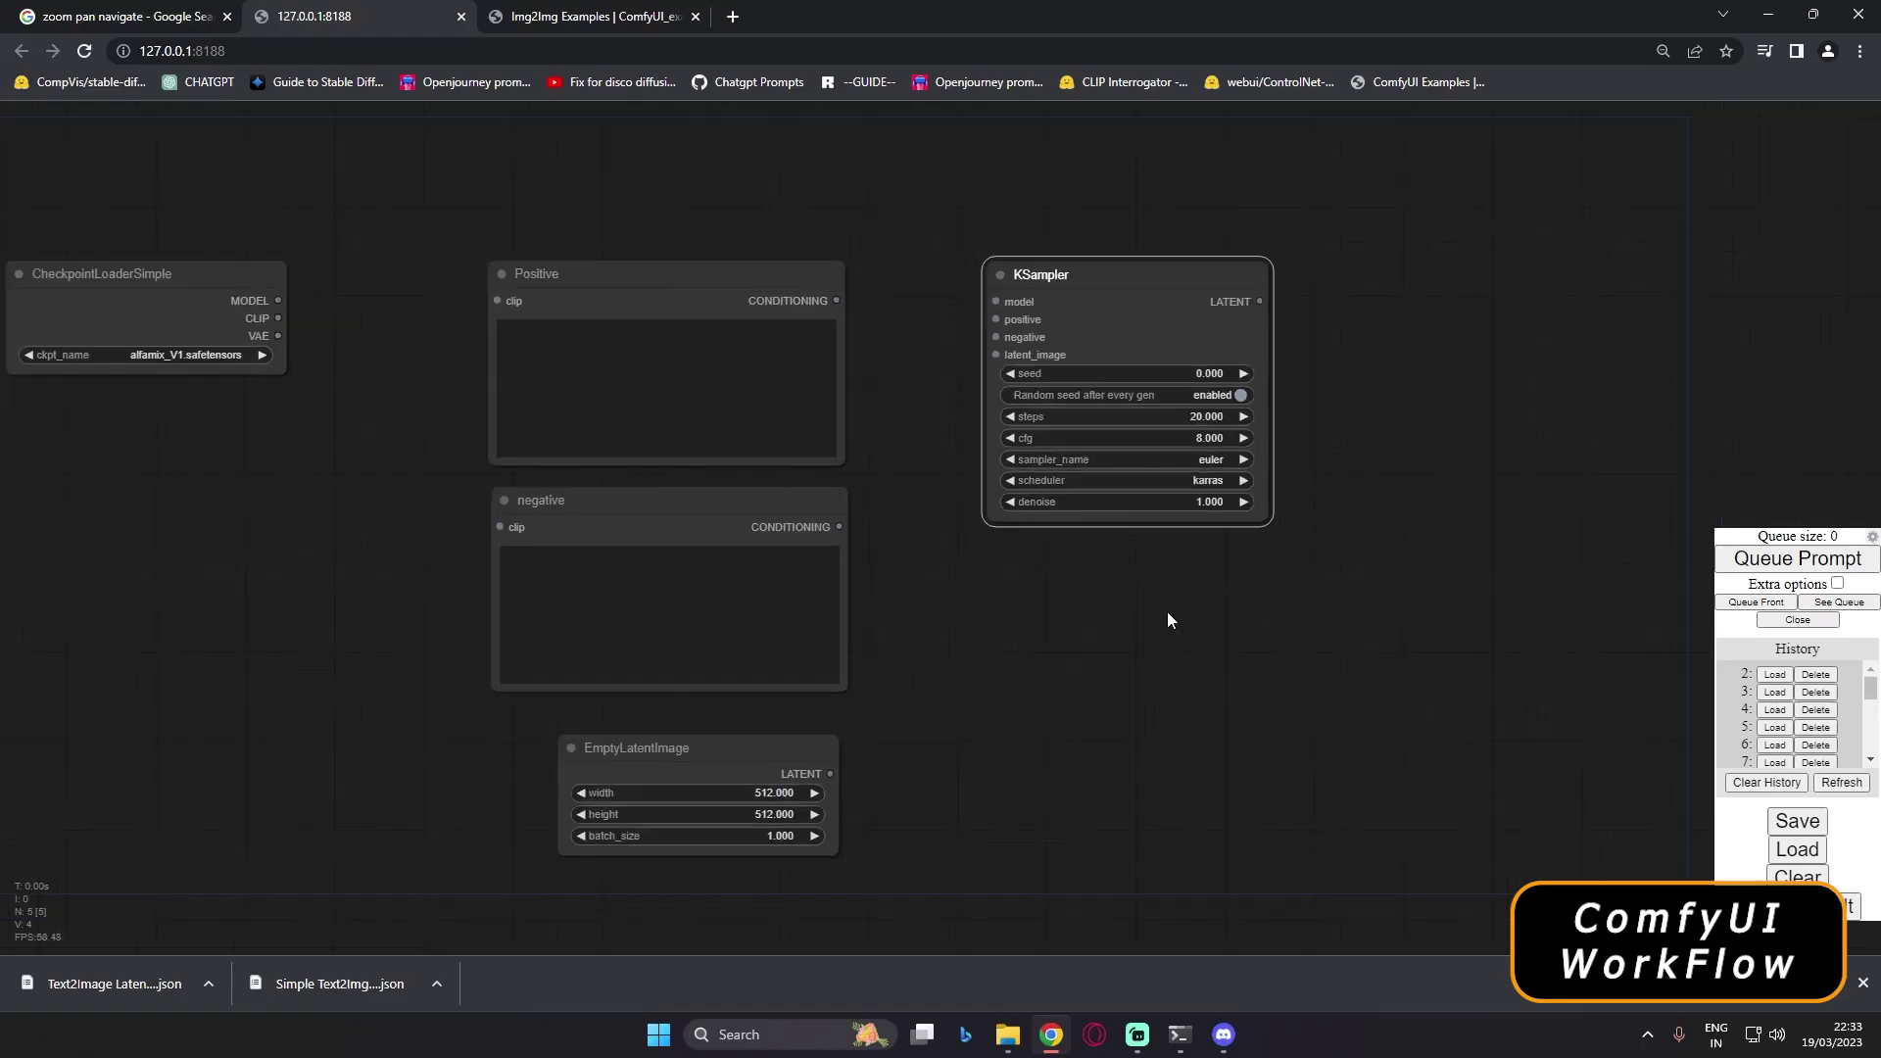
Step: Add a VAEDecode node from the latent category and place it right of the KSampler
right_click(1168, 614)
left_click(1190, 617)
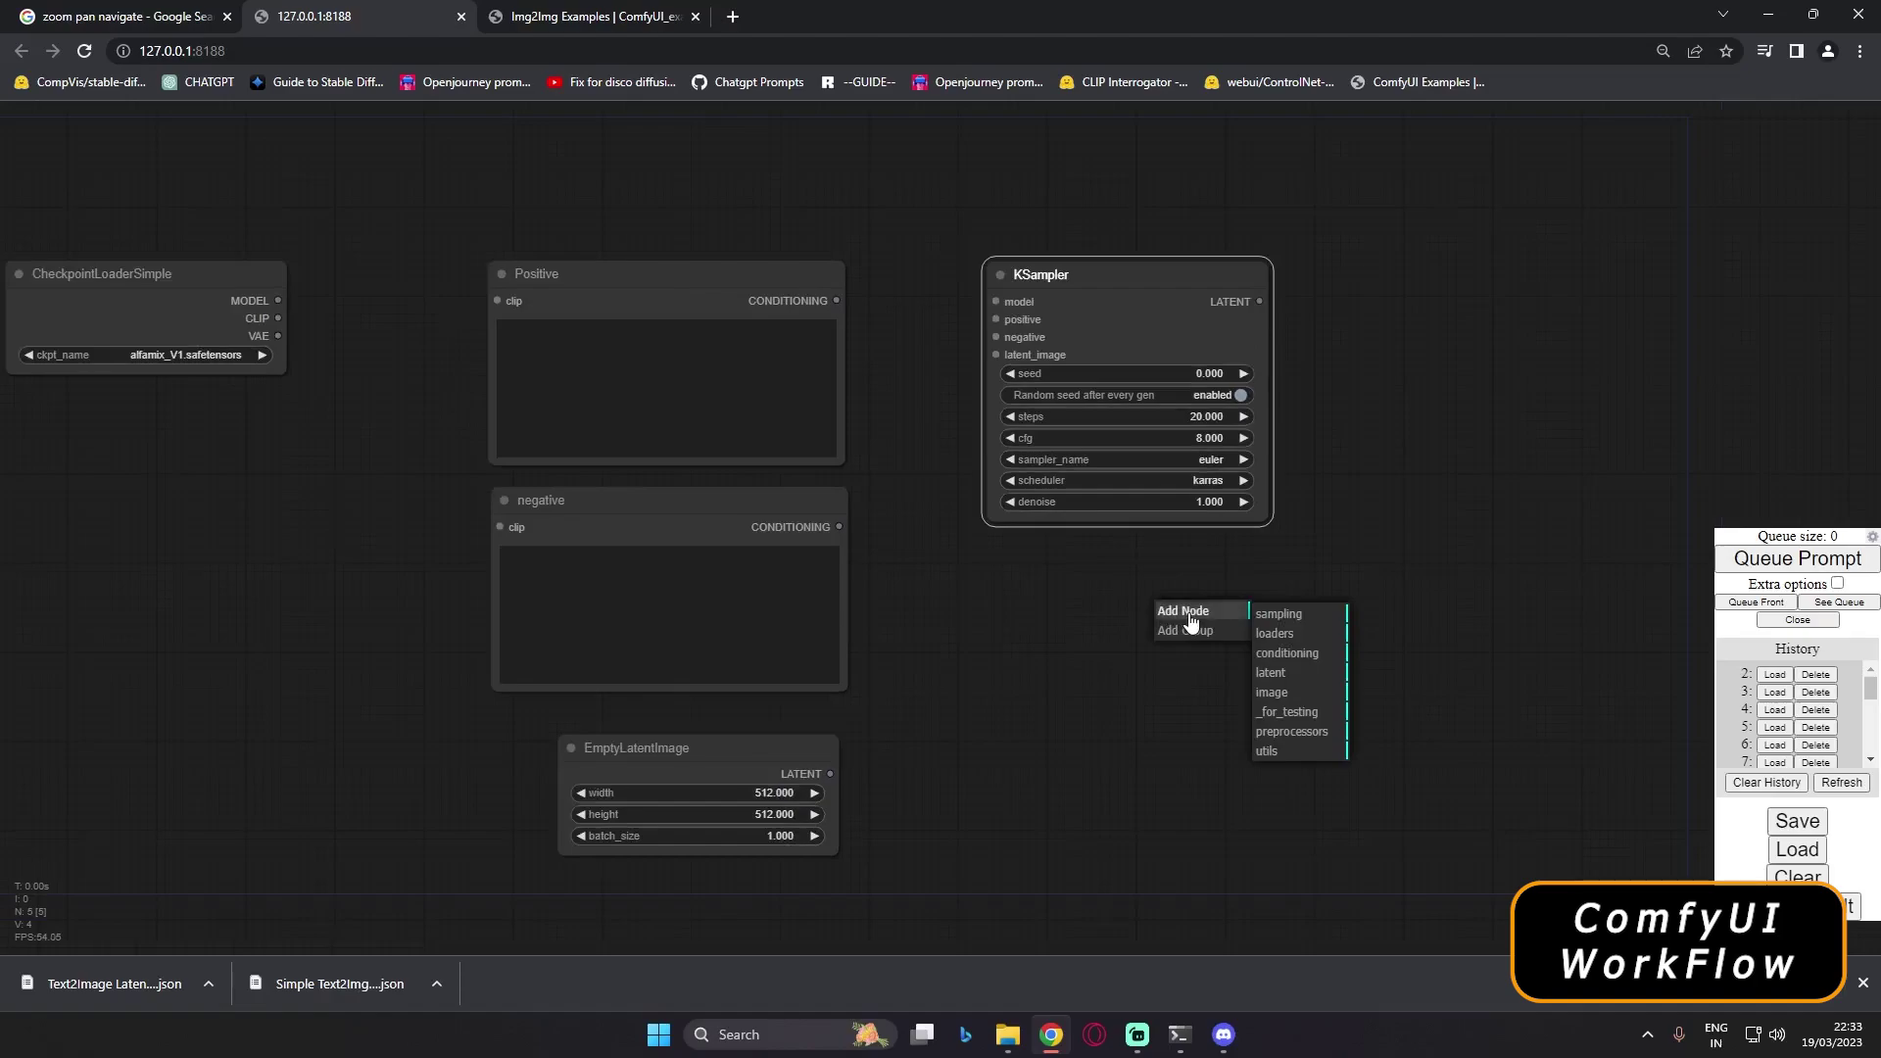
left_click(1284, 676)
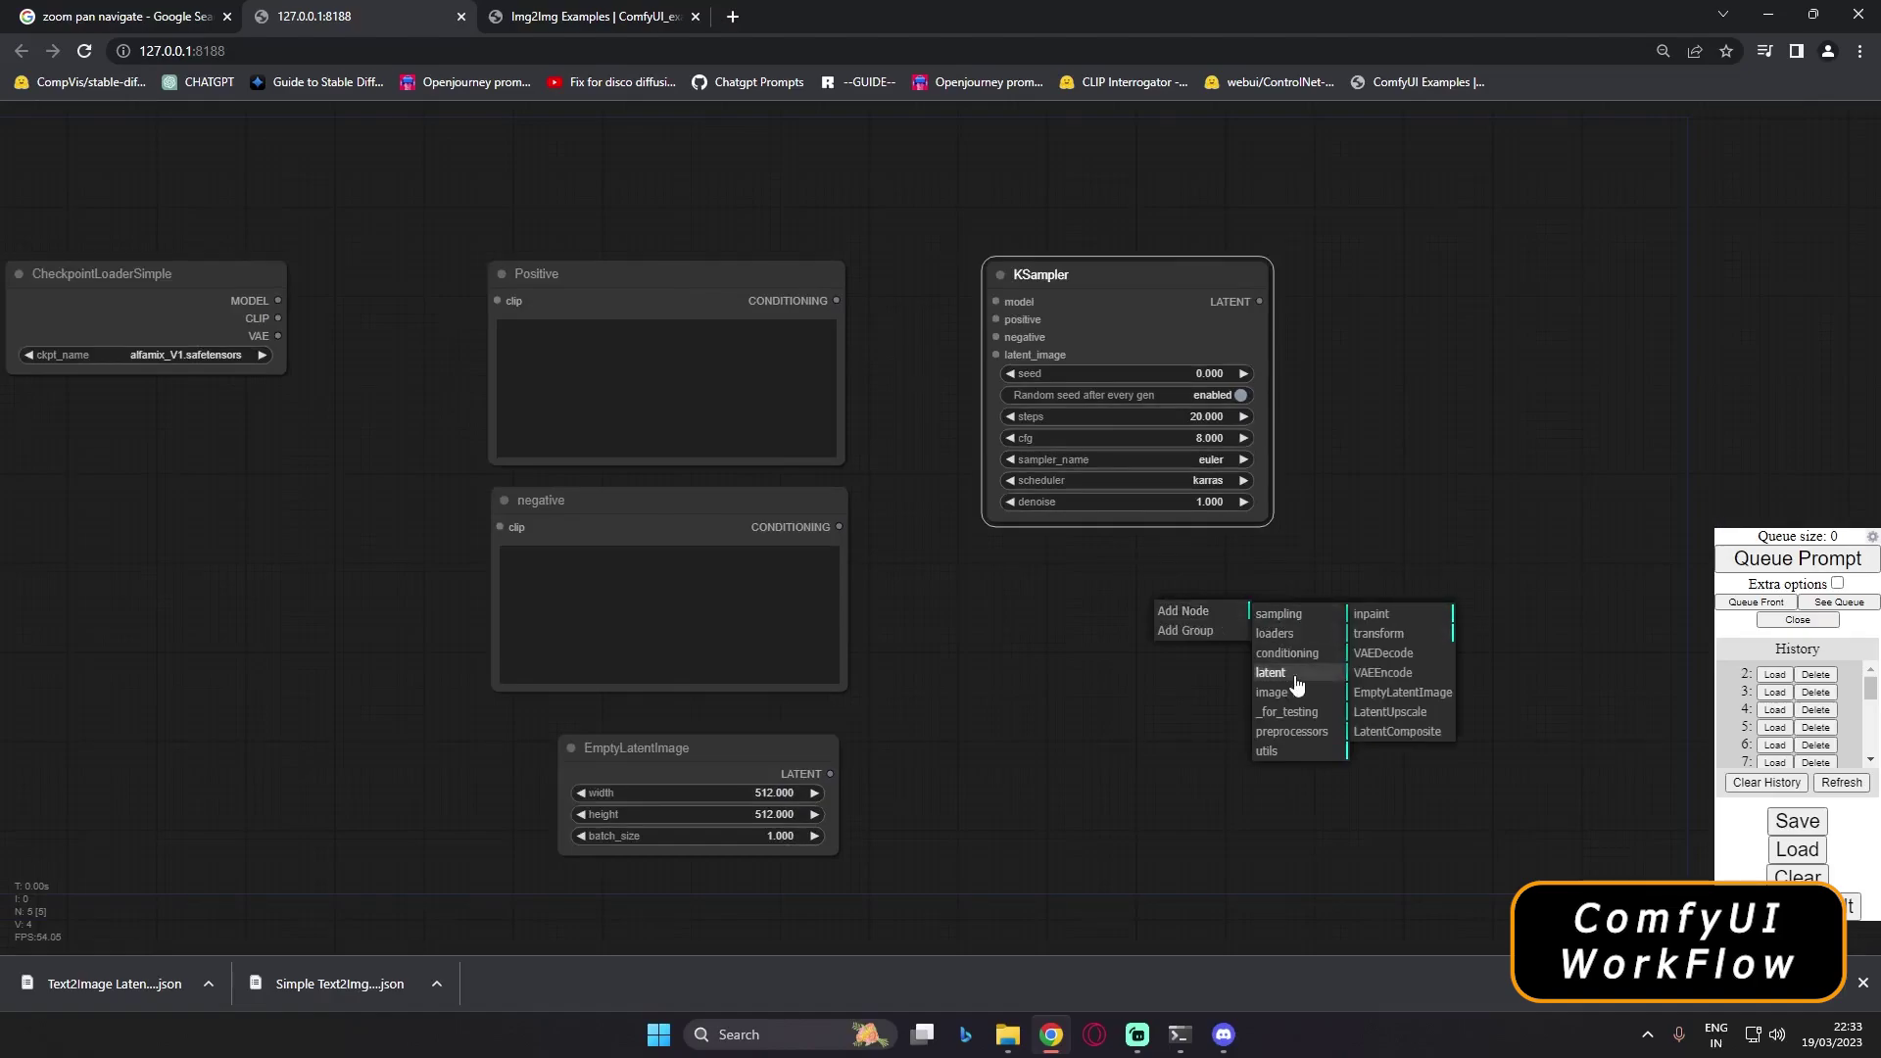
left_click(1382, 652)
left_click_drag(1245, 603, 1079, 383)
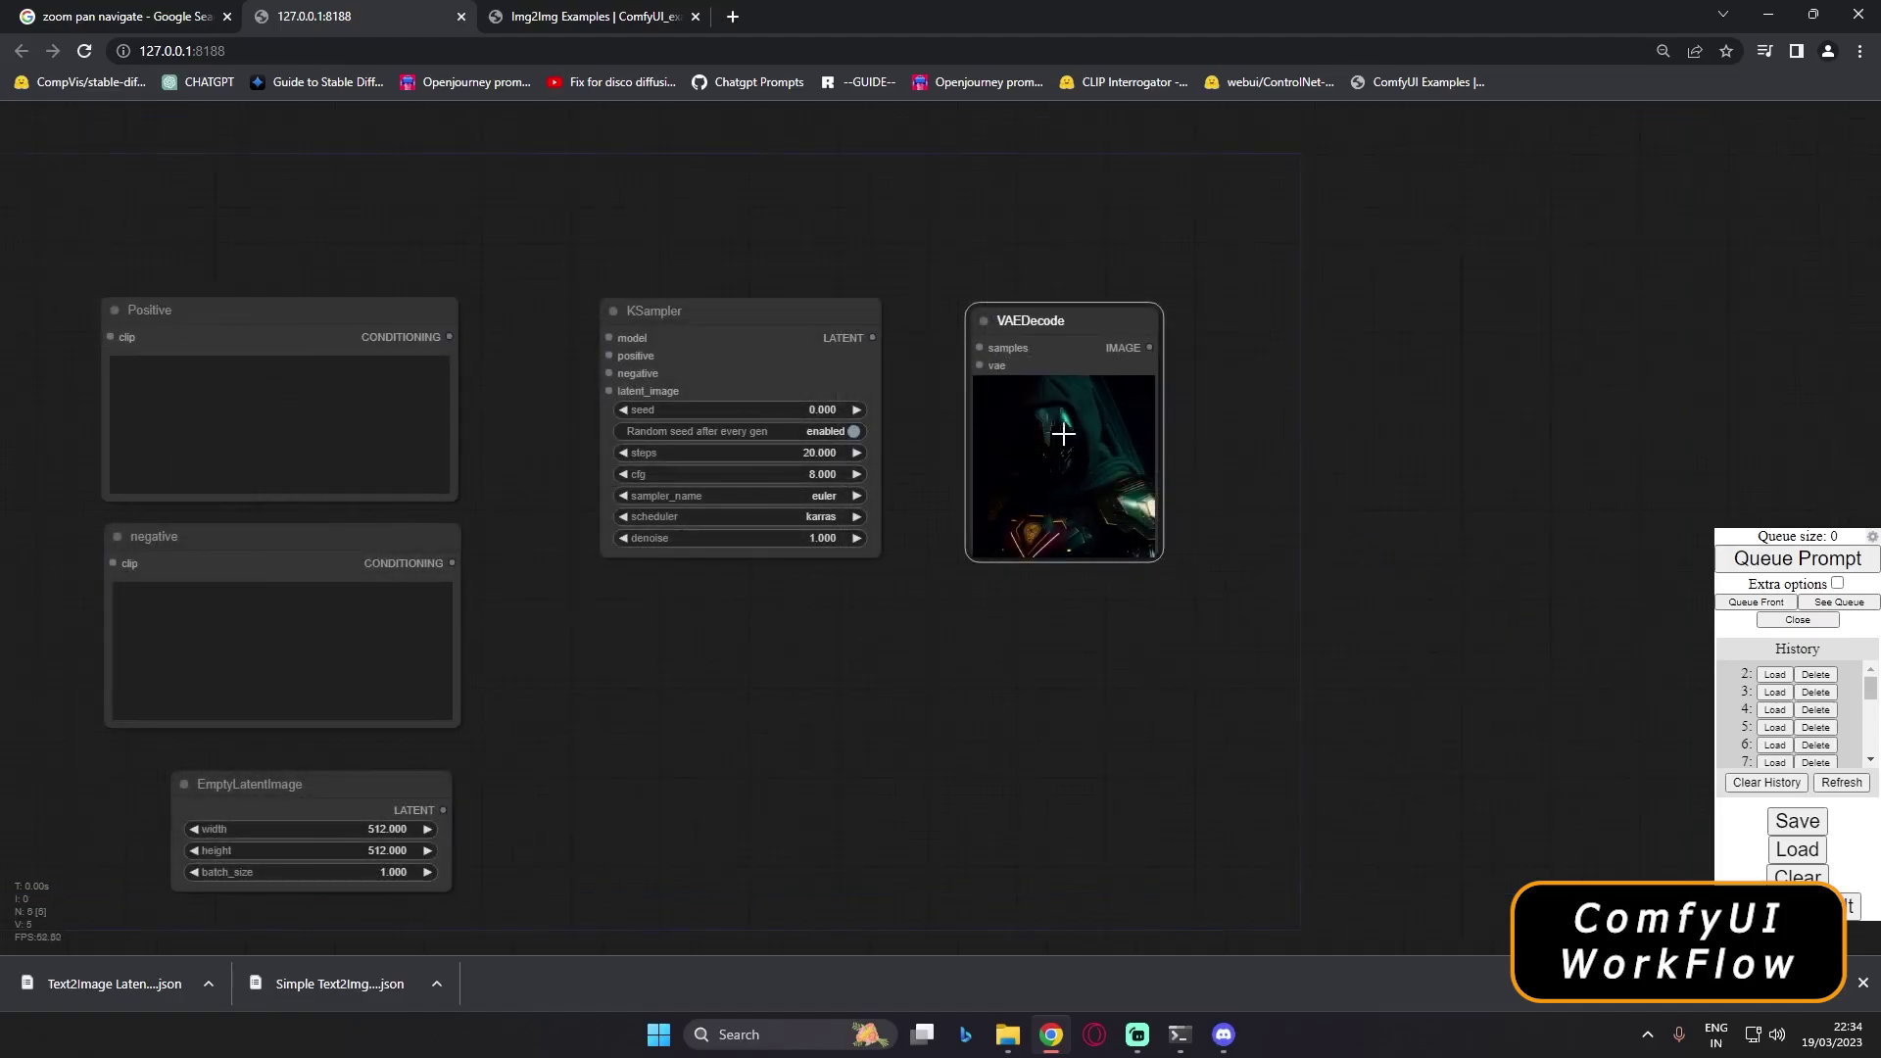
left_click_drag(1031, 320, 1068, 318)
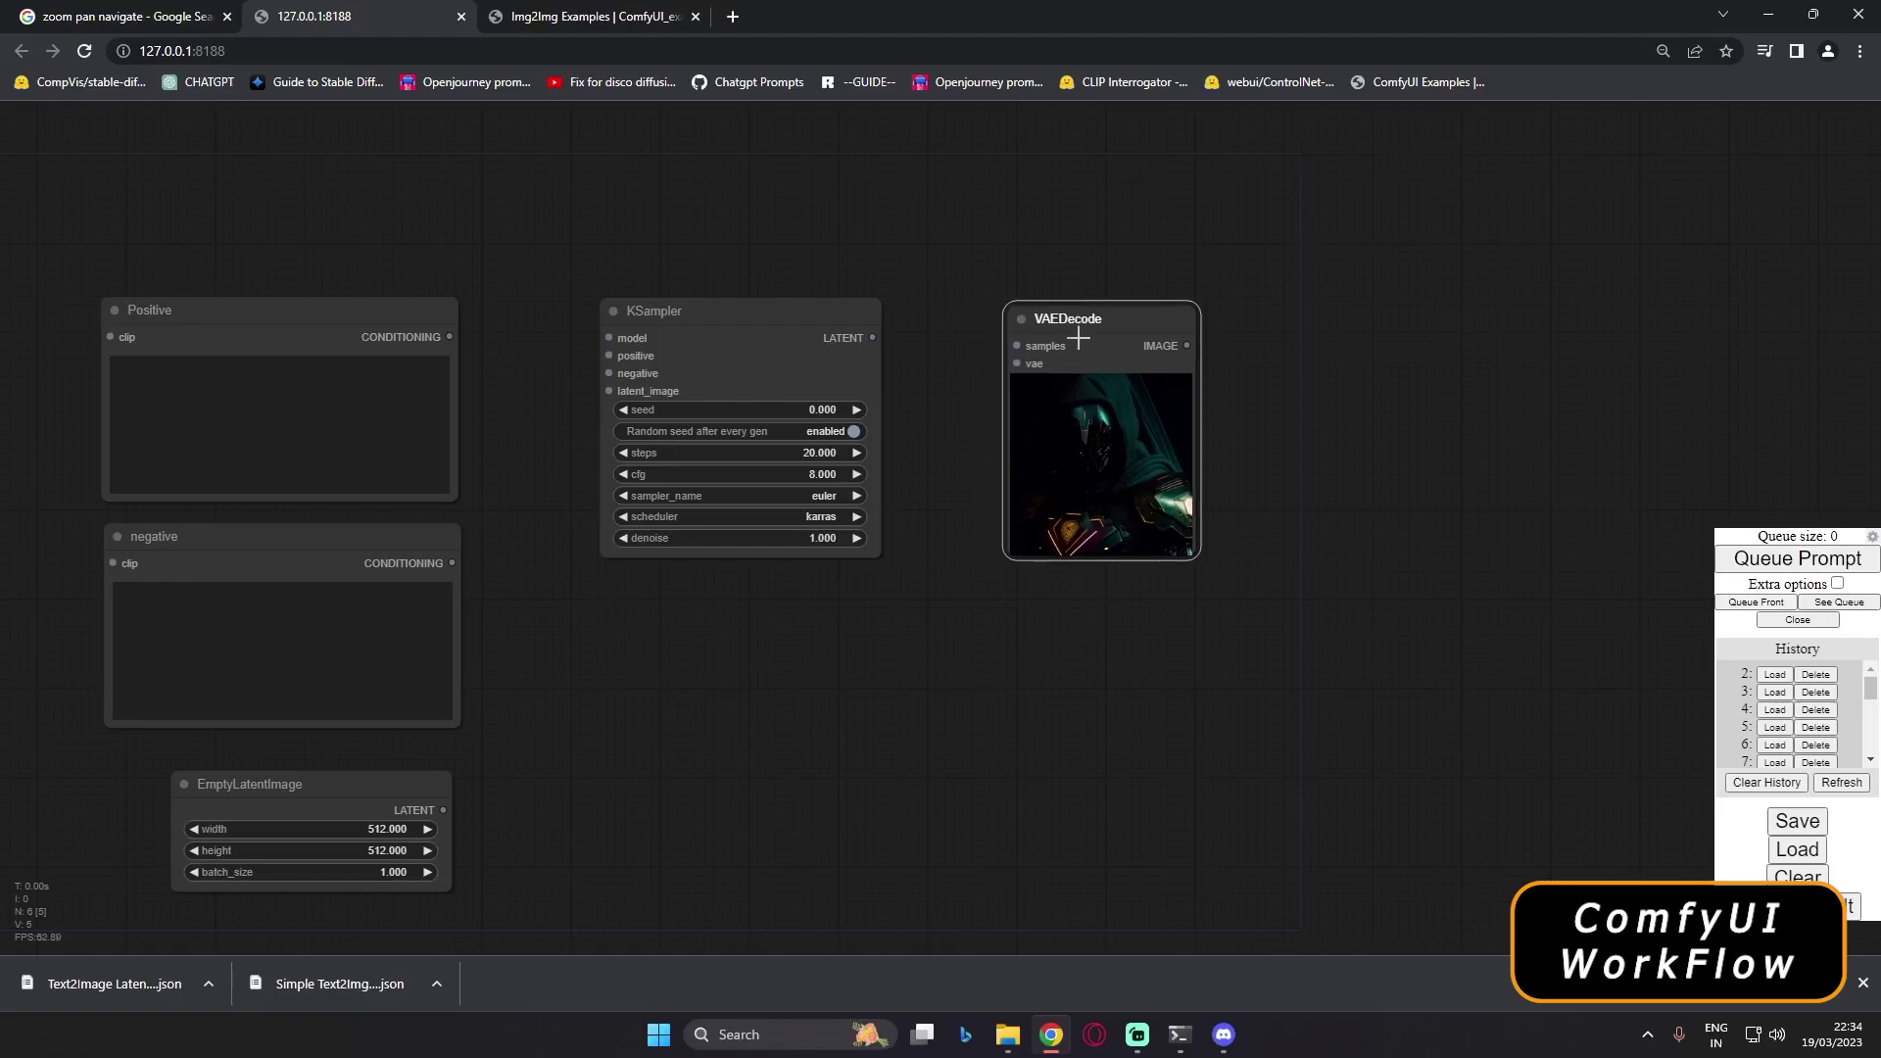
left_click(1334, 502)
scroll(1329, 499, "up", 1)
scroll(1328, 500, "down", 1)
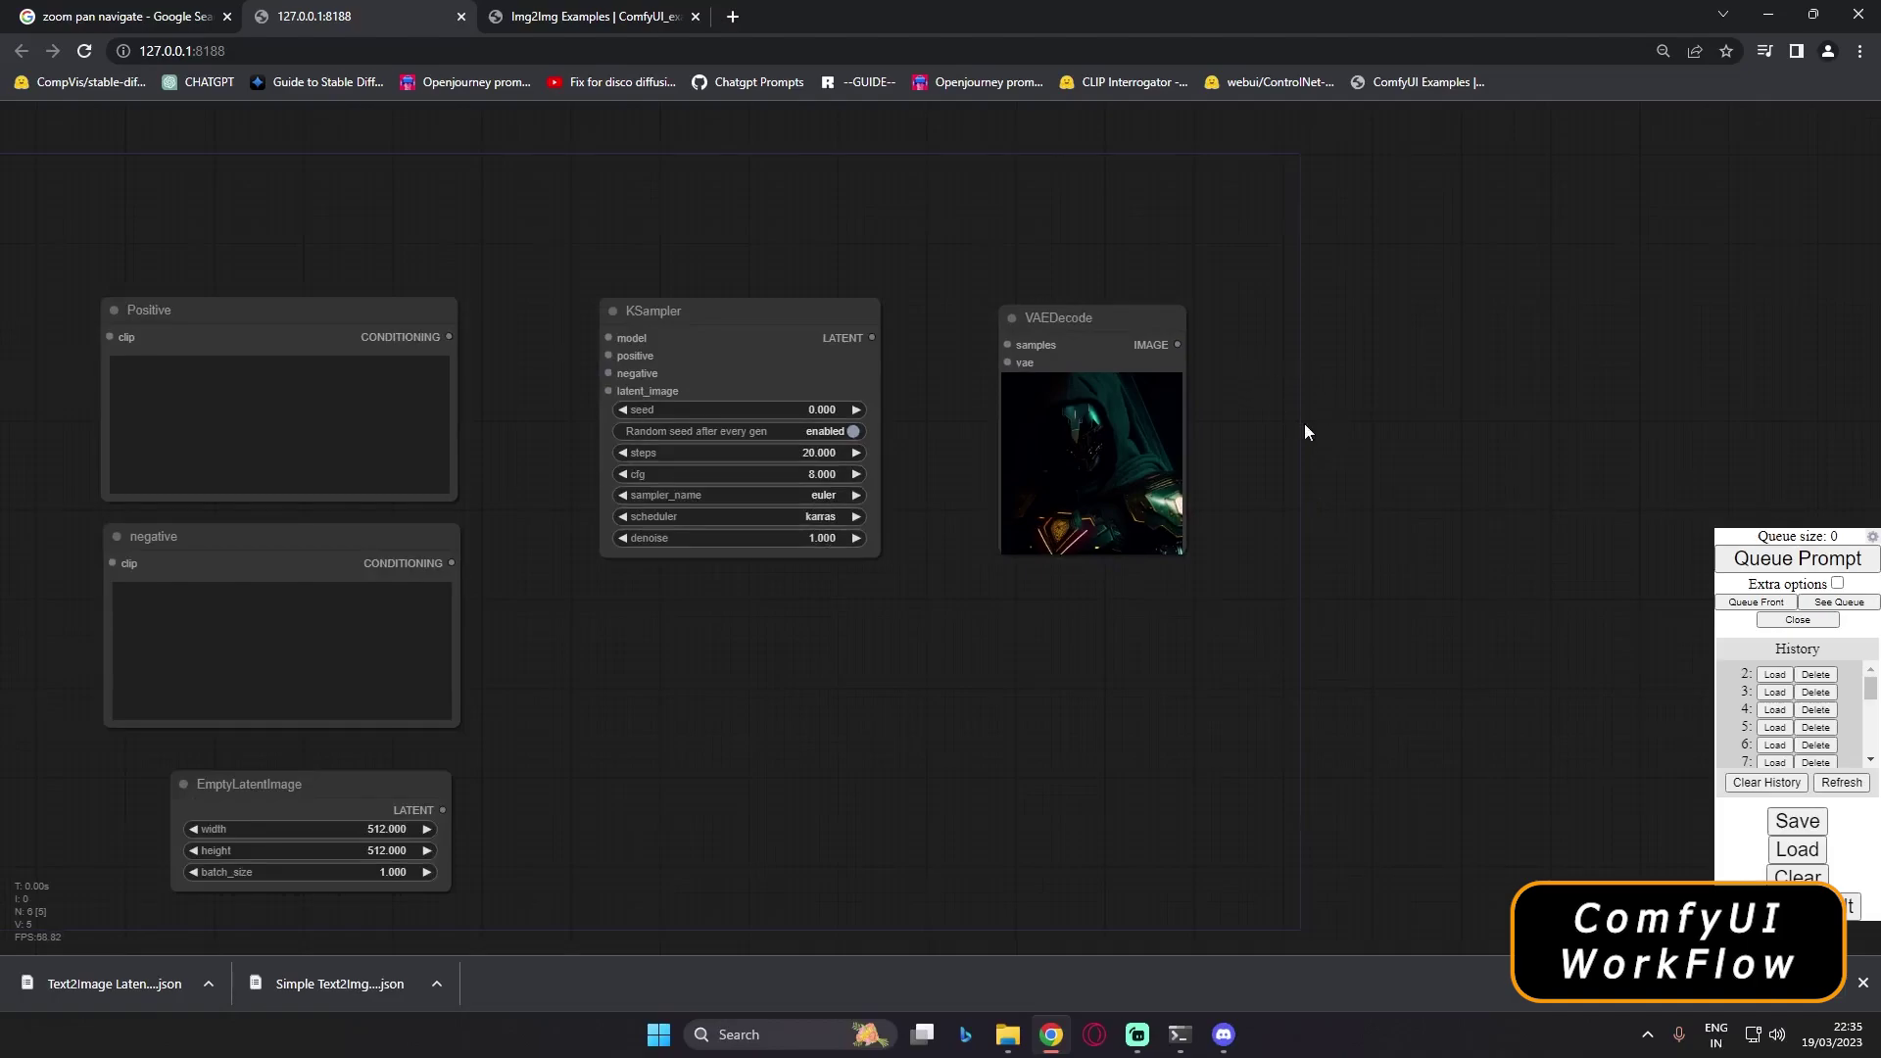
Step: Add a SaveImage node with prefix ComfyUI to the right of VAEDecode
right_click(1323, 364)
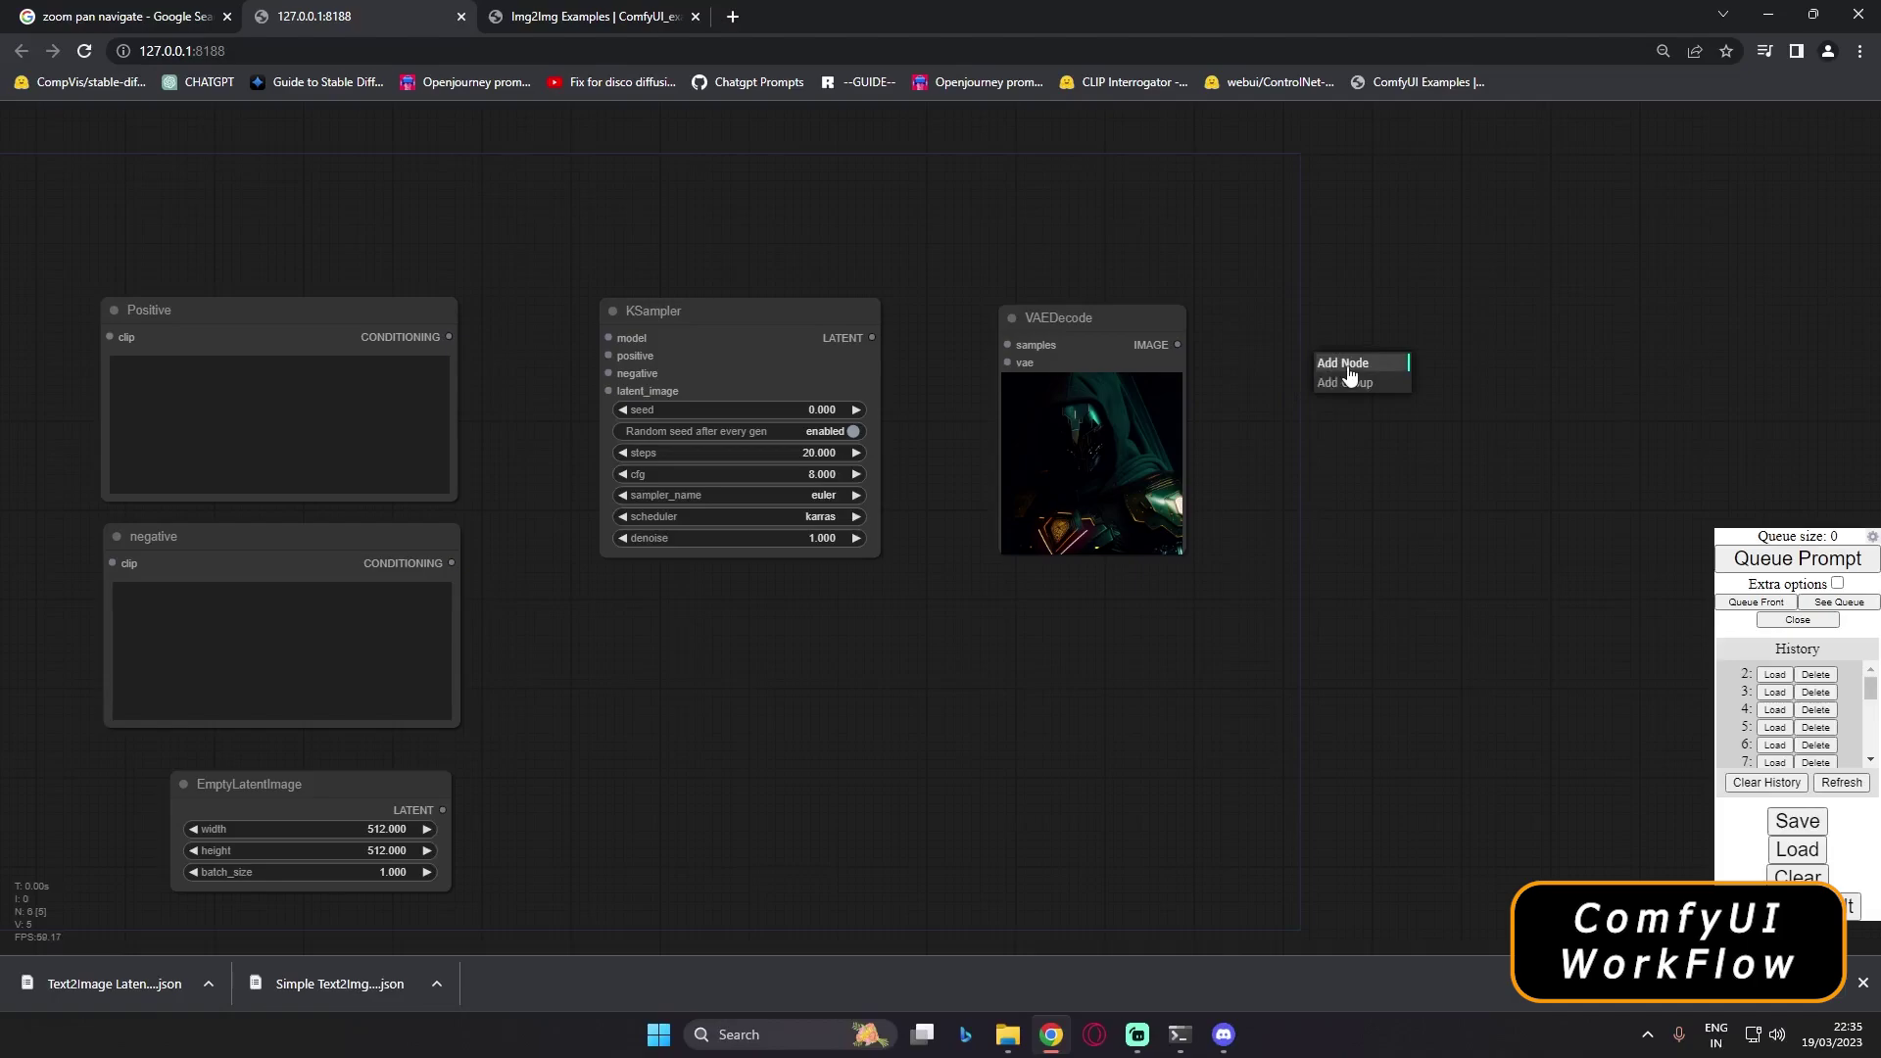
left_click(1345, 366)
left_click(1431, 444)
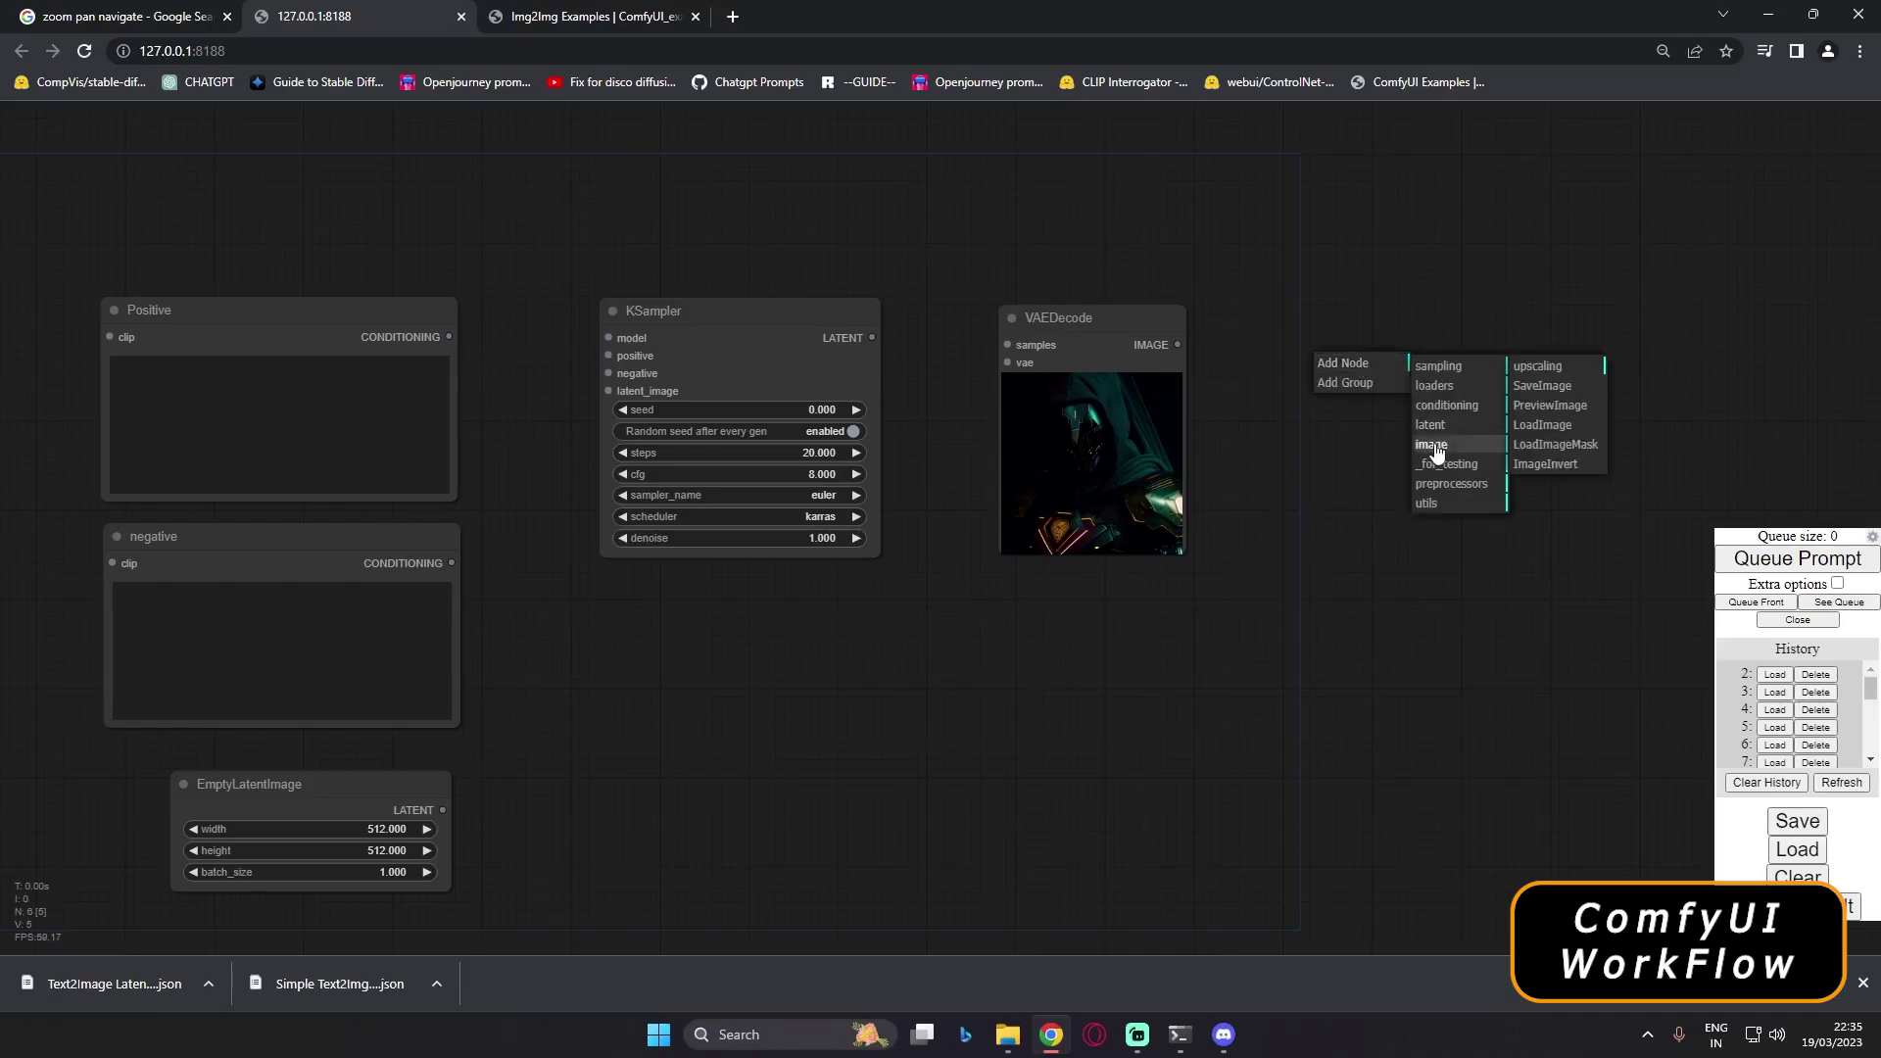
left_click(1541, 387)
left_click_drag(1435, 351, 1387, 321)
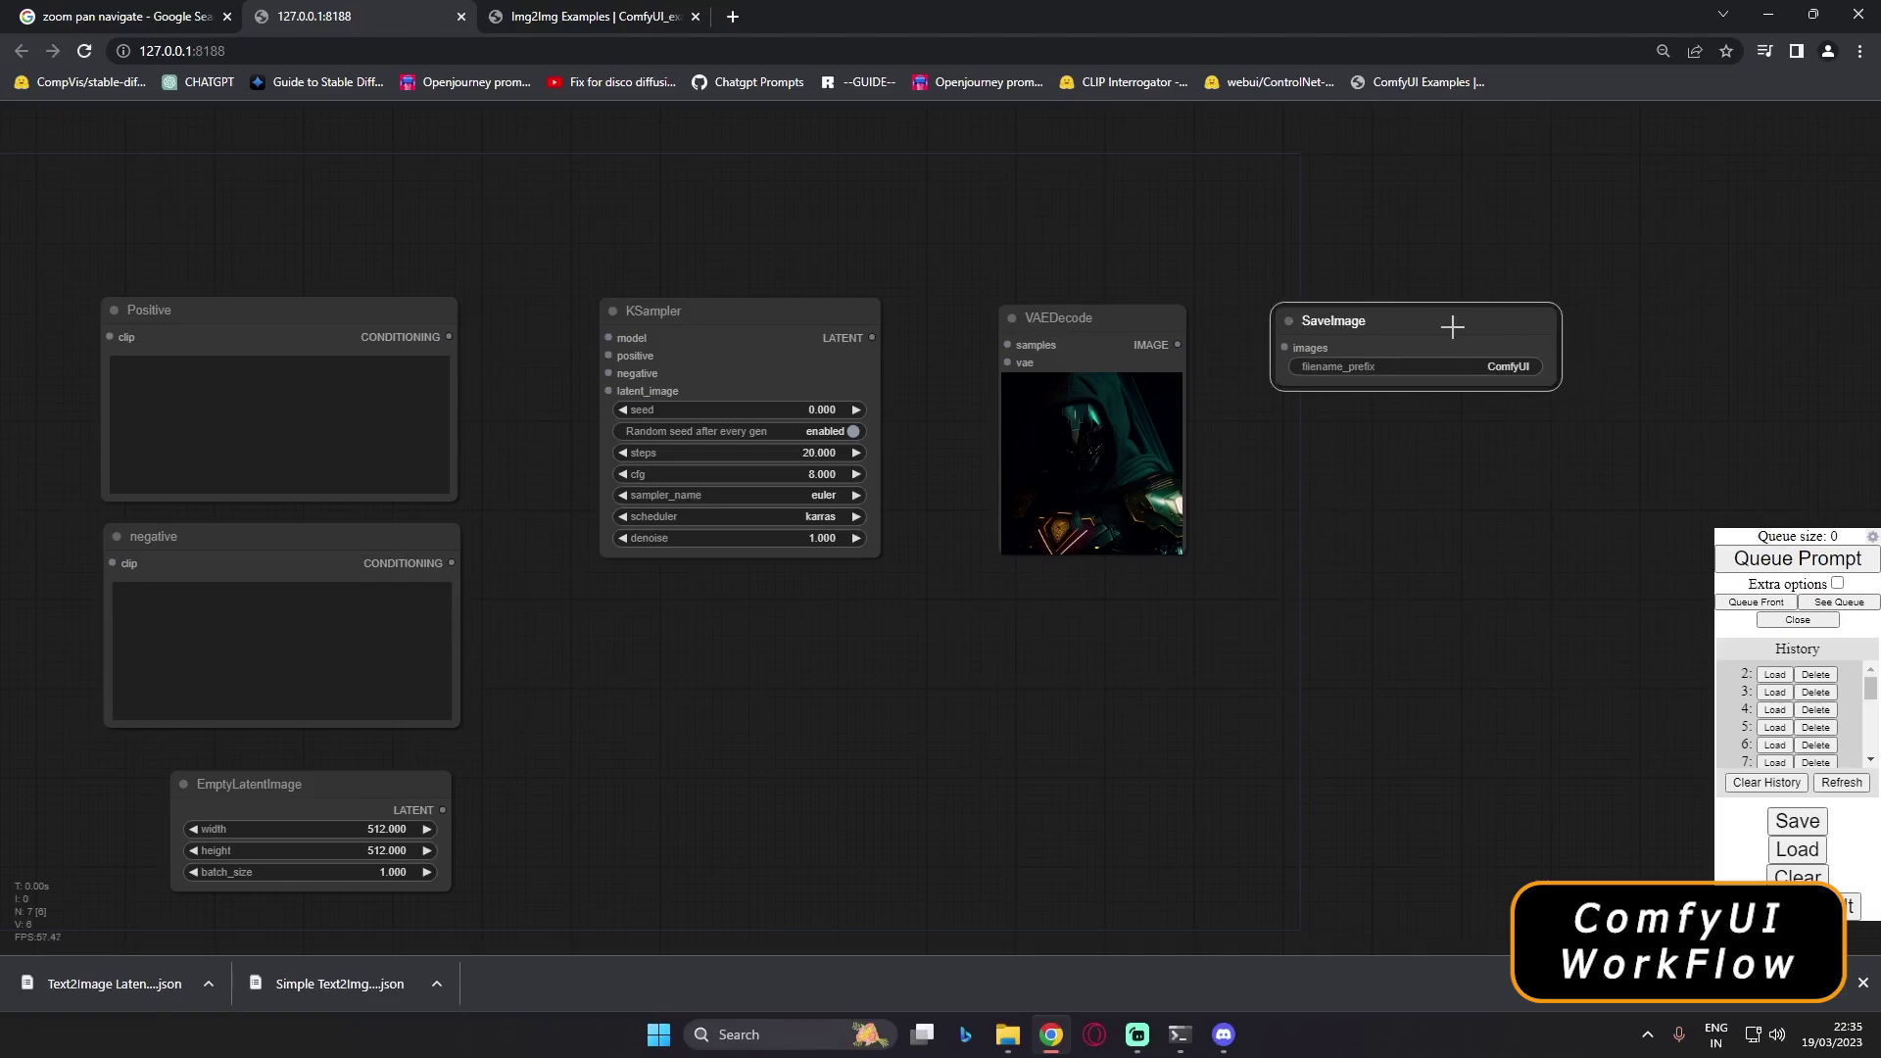
left_click_drag(1147, 320, 1147, 315)
Step: Tidy the layout, revealing the checkpoint loader and raising the EmptyLatentImage node slightly
left_click_drag(876, 686, 1254, 693)
left_click(552, 284)
left_click(588, 518)
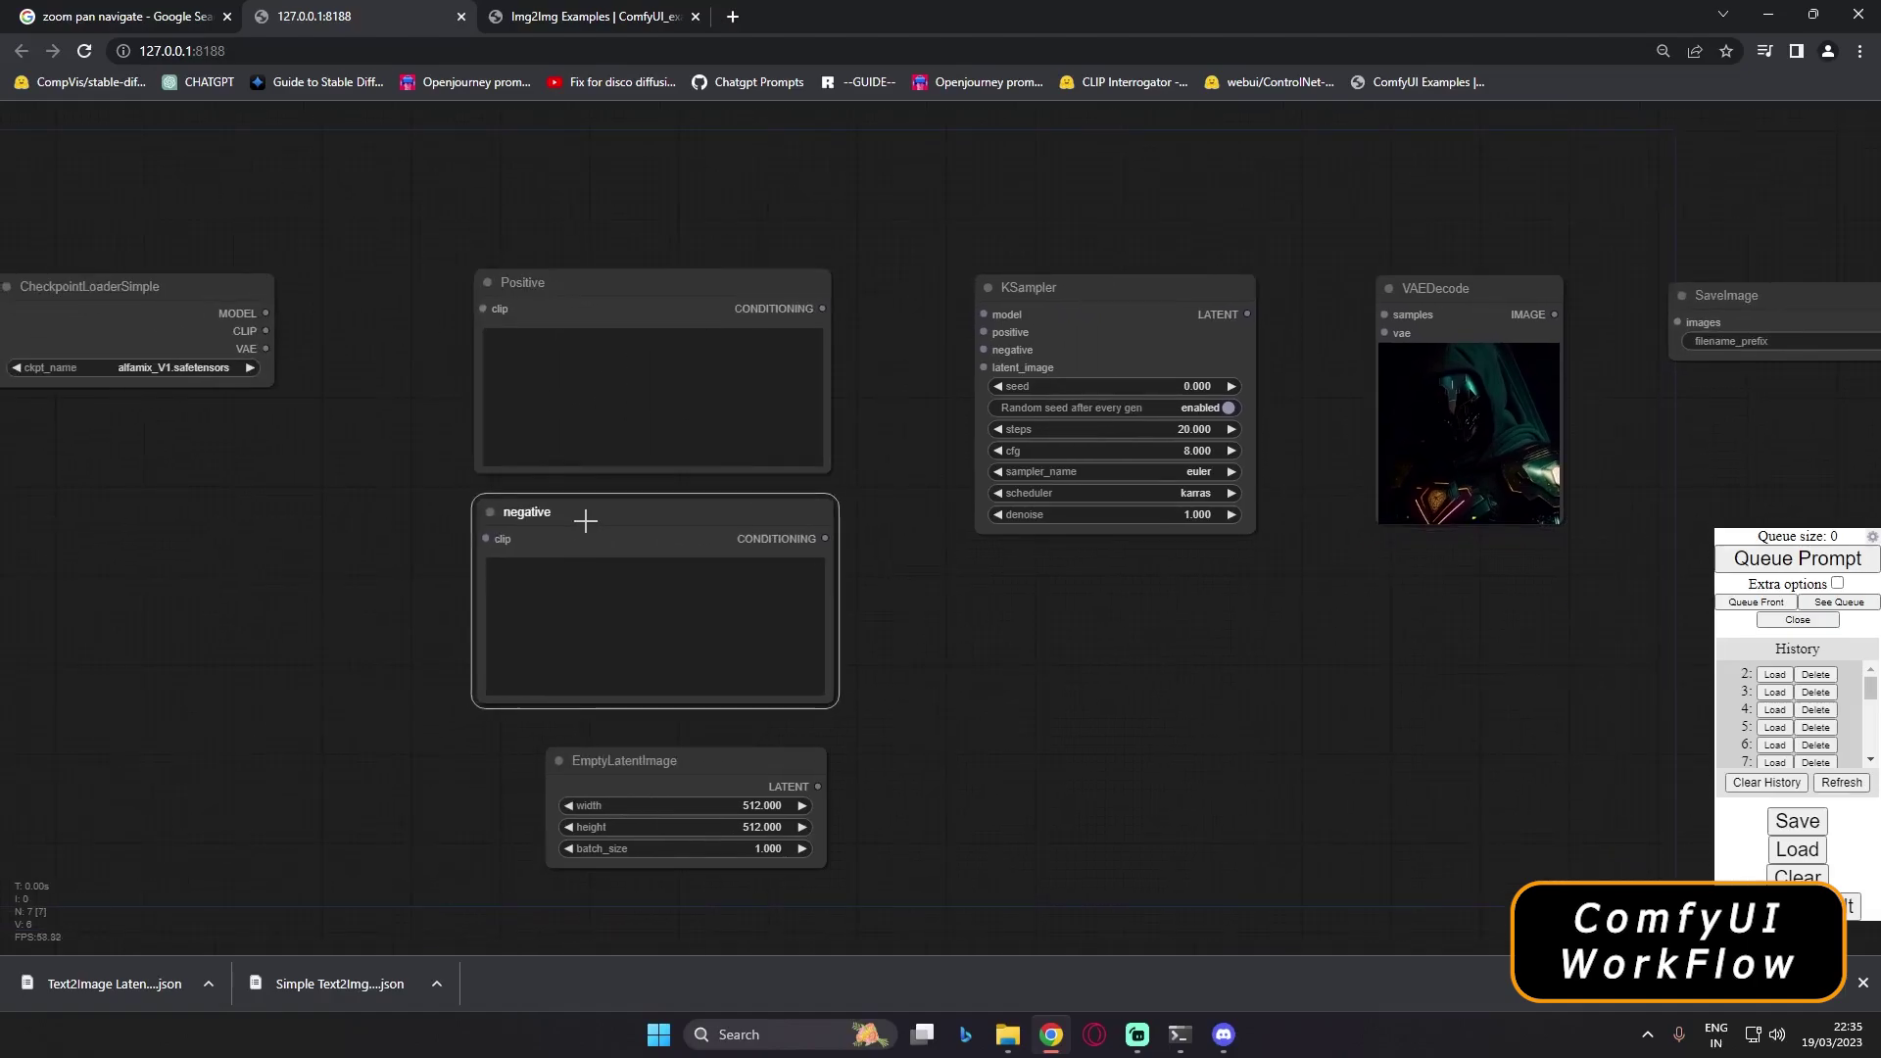
left_click_drag(684, 764, 689, 755)
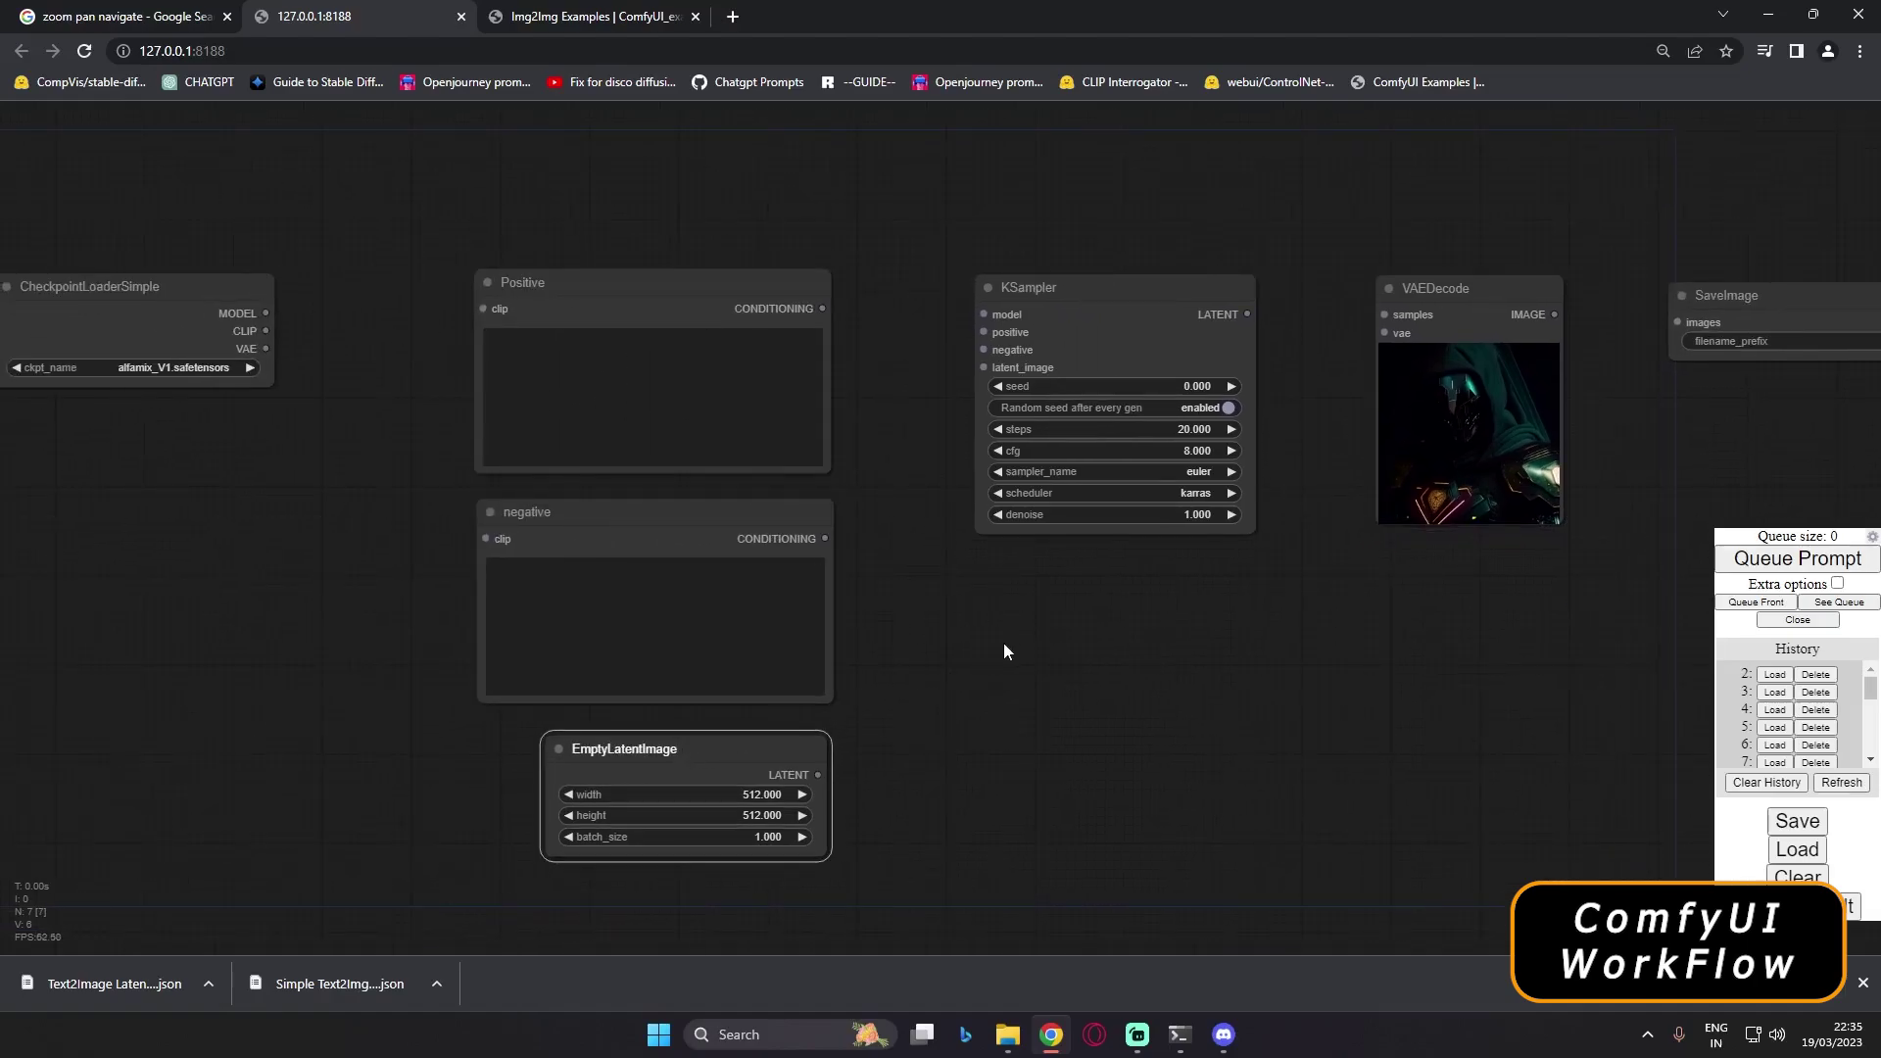
left_click_drag(1110, 740, 1164, 775)
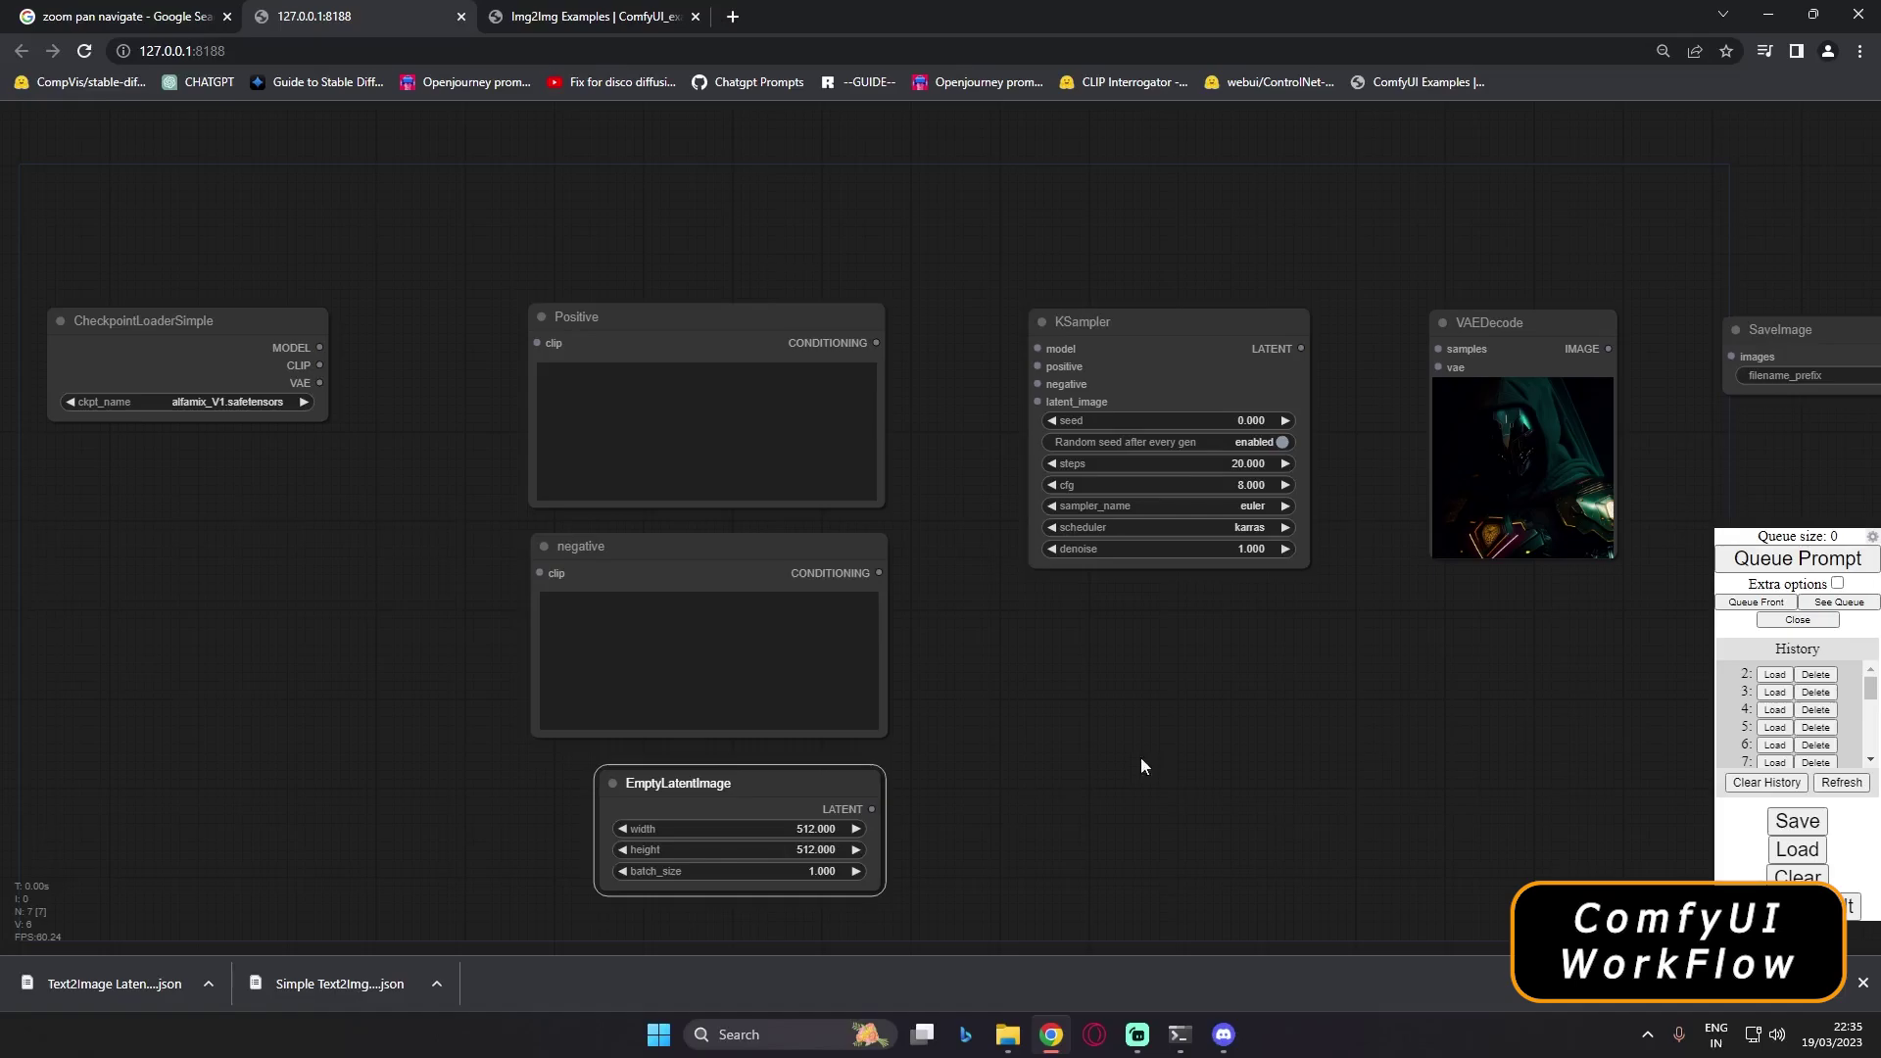
Step: Add a LoraLoader node (epiNoiseoffset_v2.safetensors, strengths 1.000) above the Positive prompt
right_click(1145, 716)
left_click(1171, 723)
left_click(1260, 746)
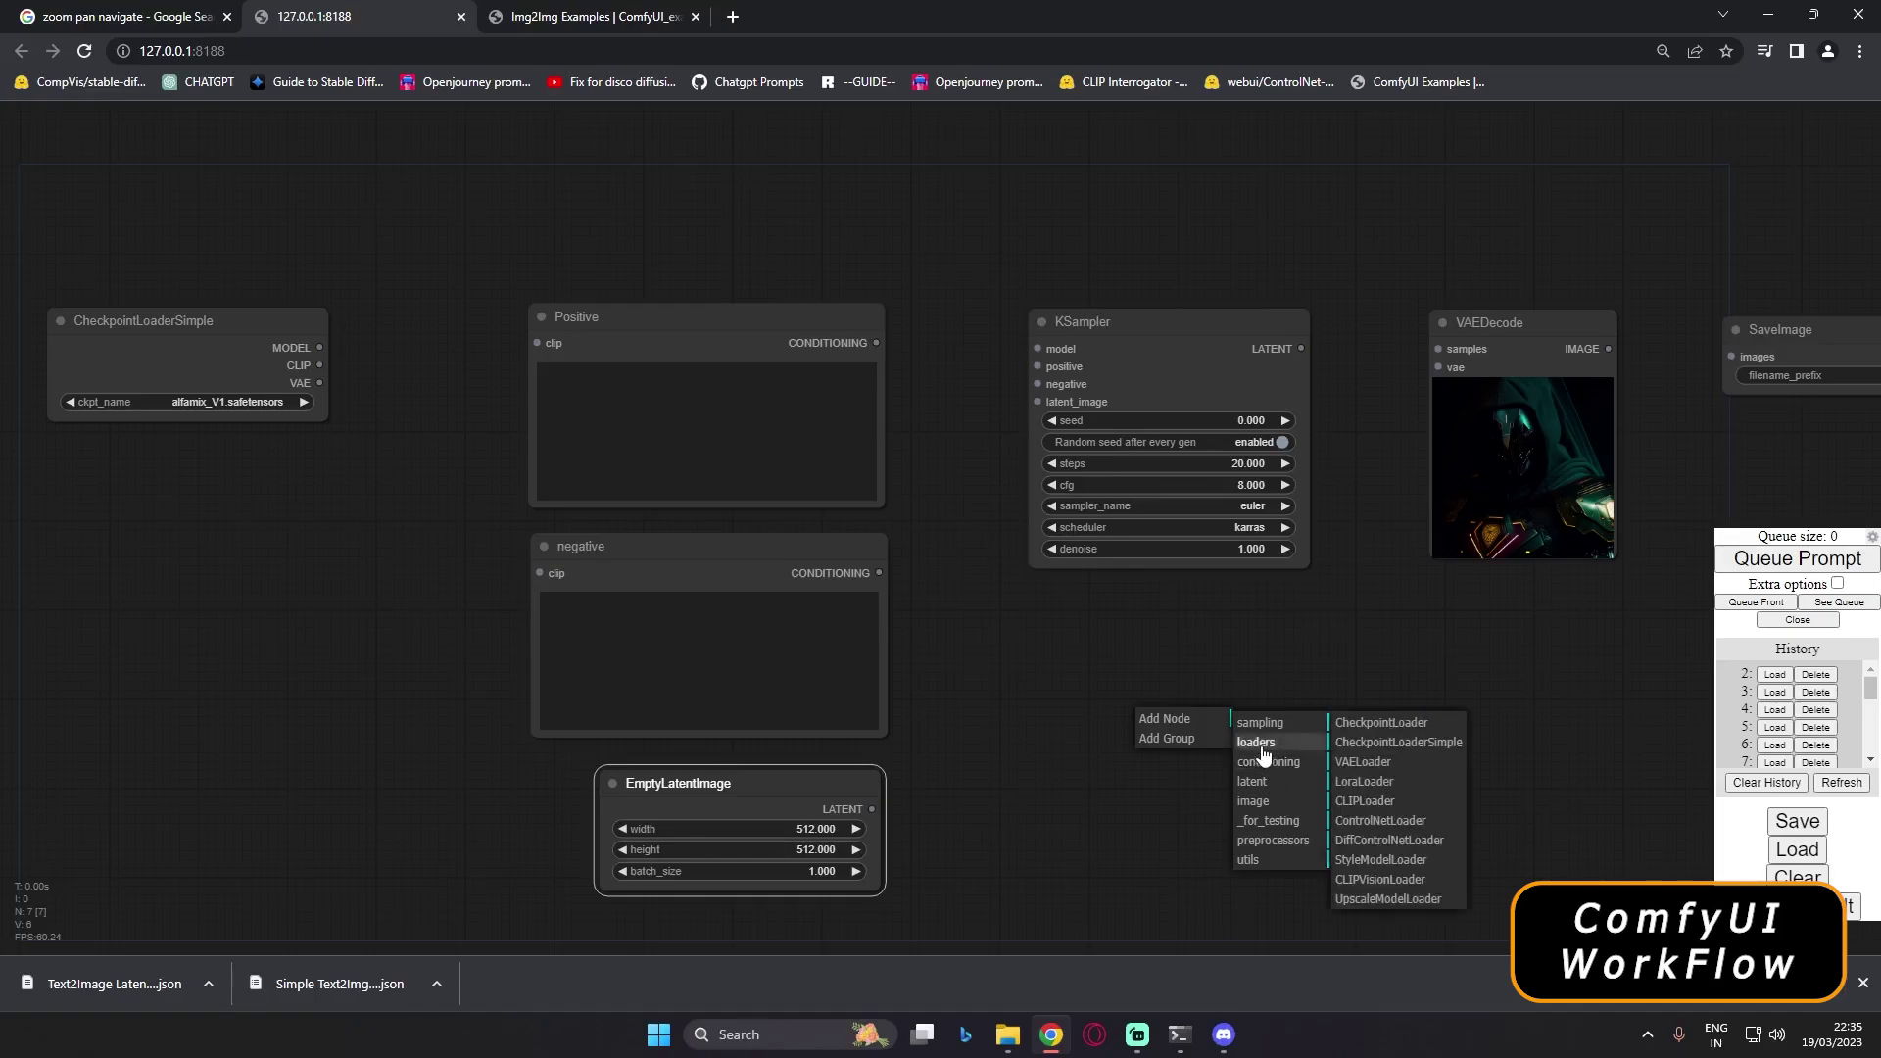
left_click(1362, 782)
left_click_drag(1294, 713, 624, 100)
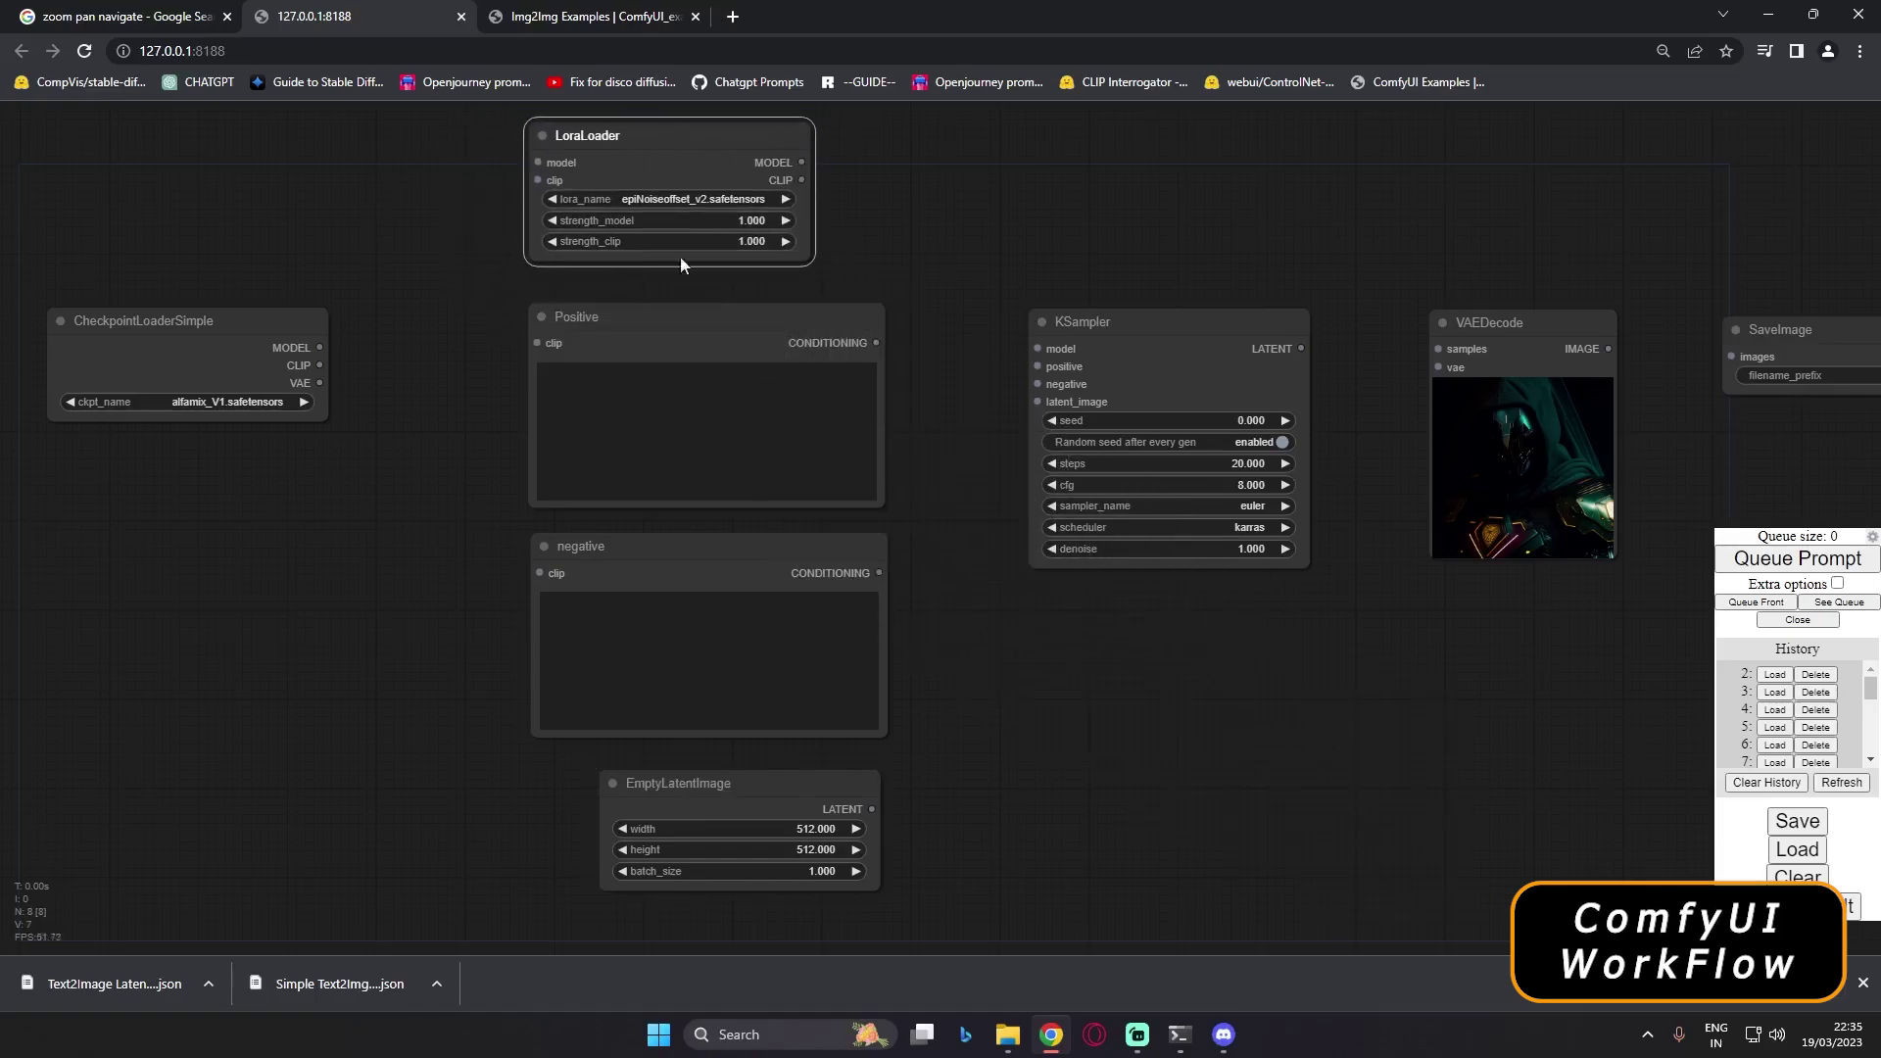
mouse_move(1097, 762)
left_mouse_down()
mouse_move(1115, 823)
mouse_move(1106, 731)
left_mouse_up()
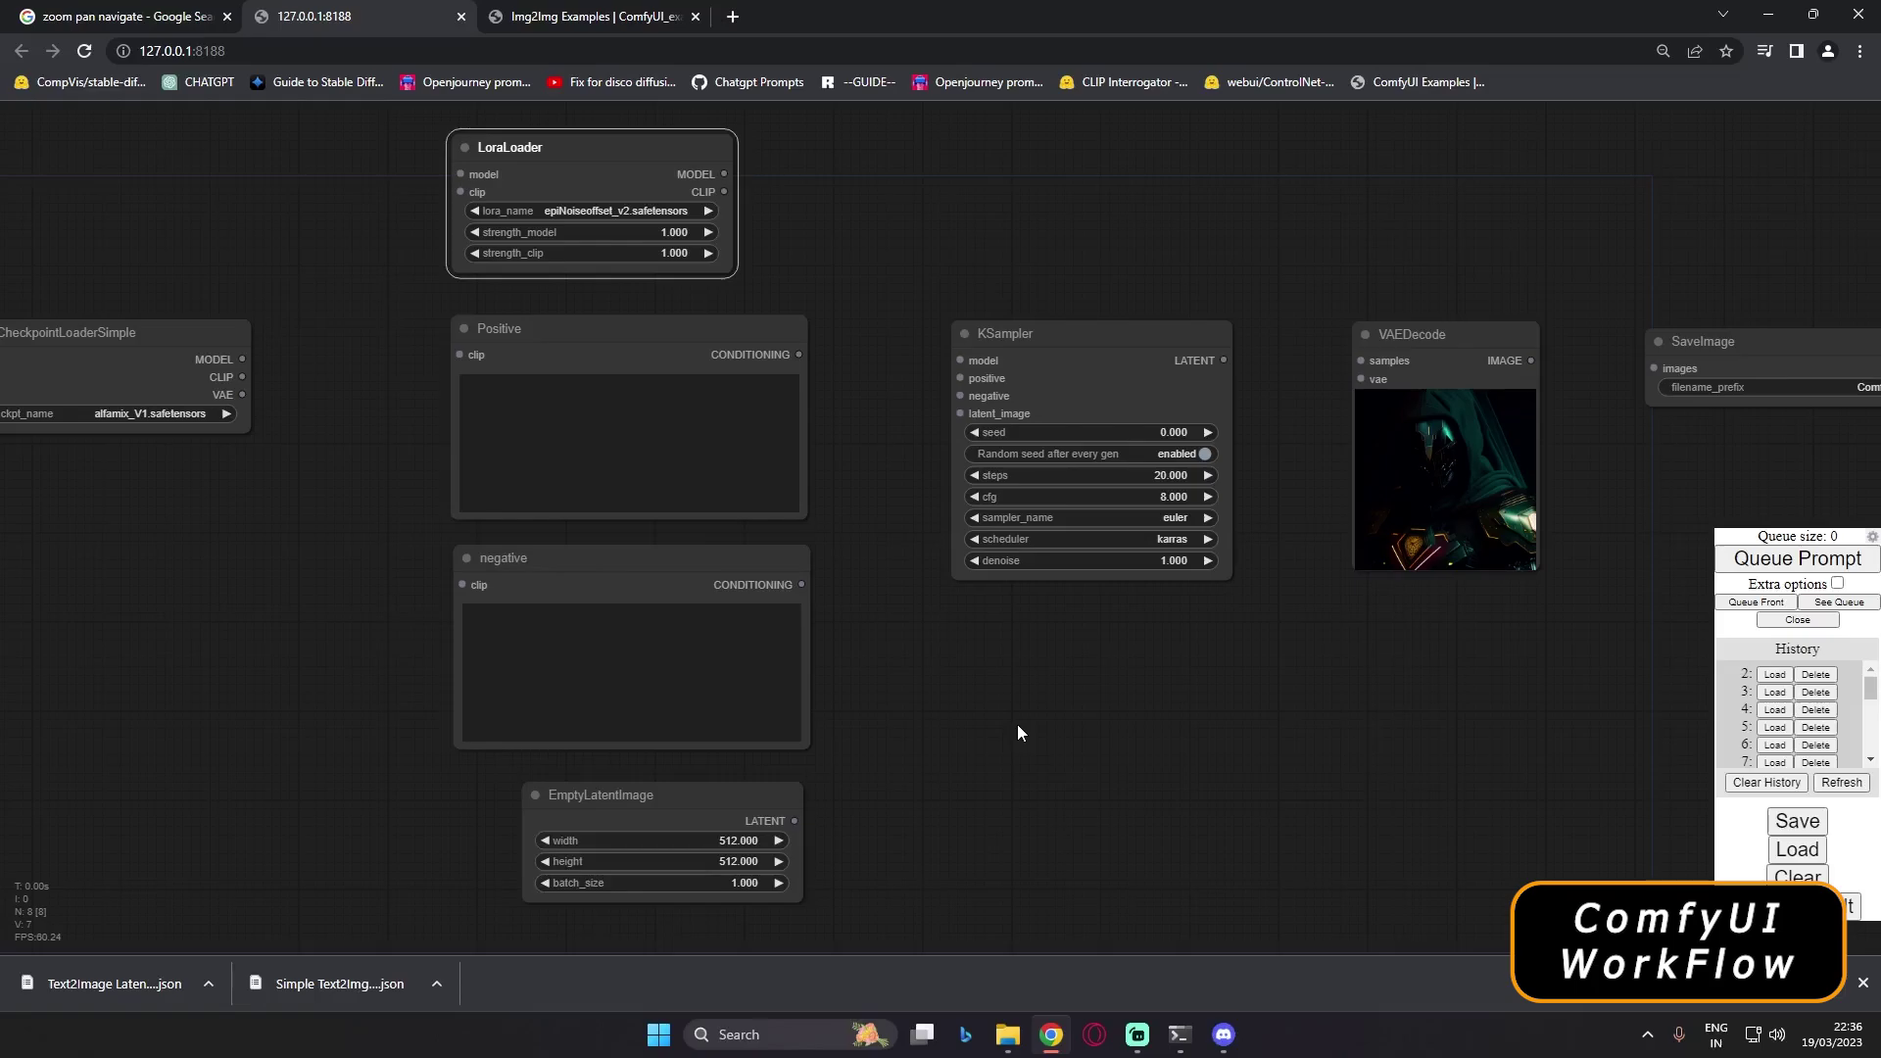
Step: Add a VAELoader node with vae-ft-mse-840000-ema-pruned.ckpt below the KSampler
right_click(1017, 725)
left_click(1024, 725)
left_click(1128, 747)
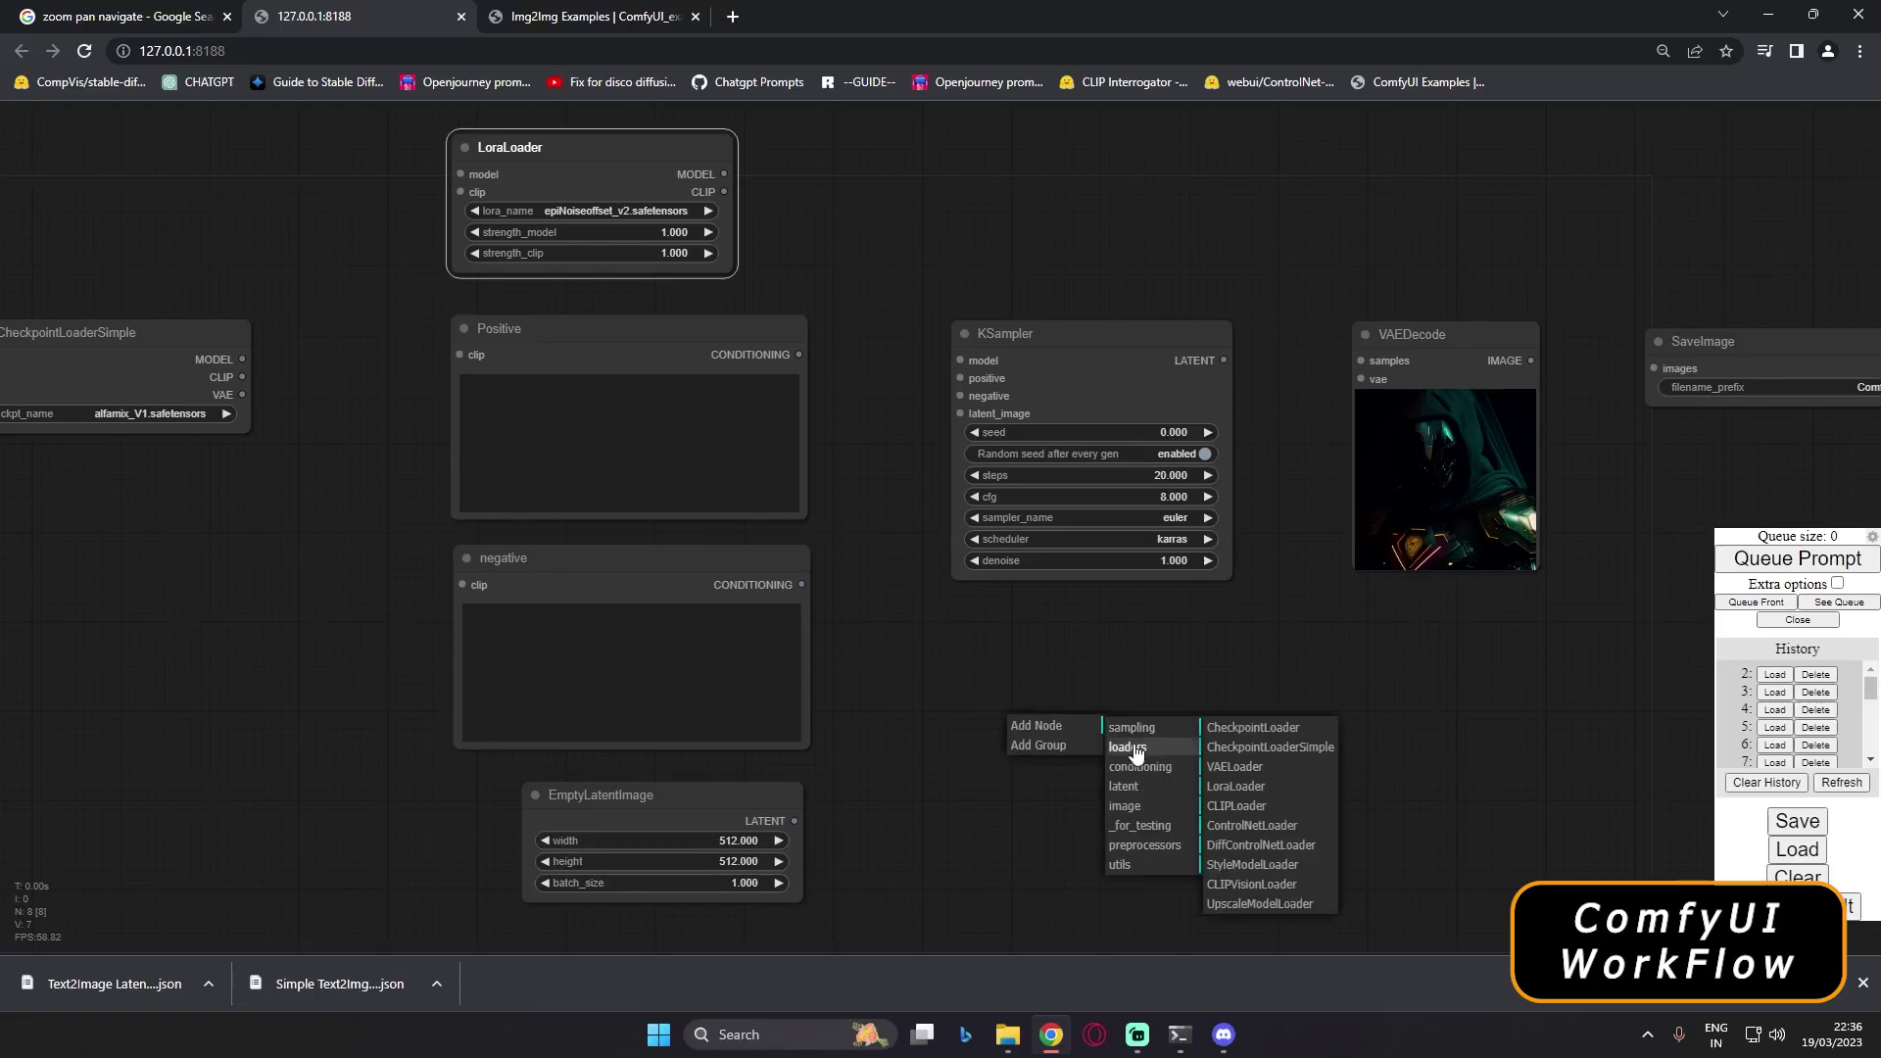
left_click(1240, 774)
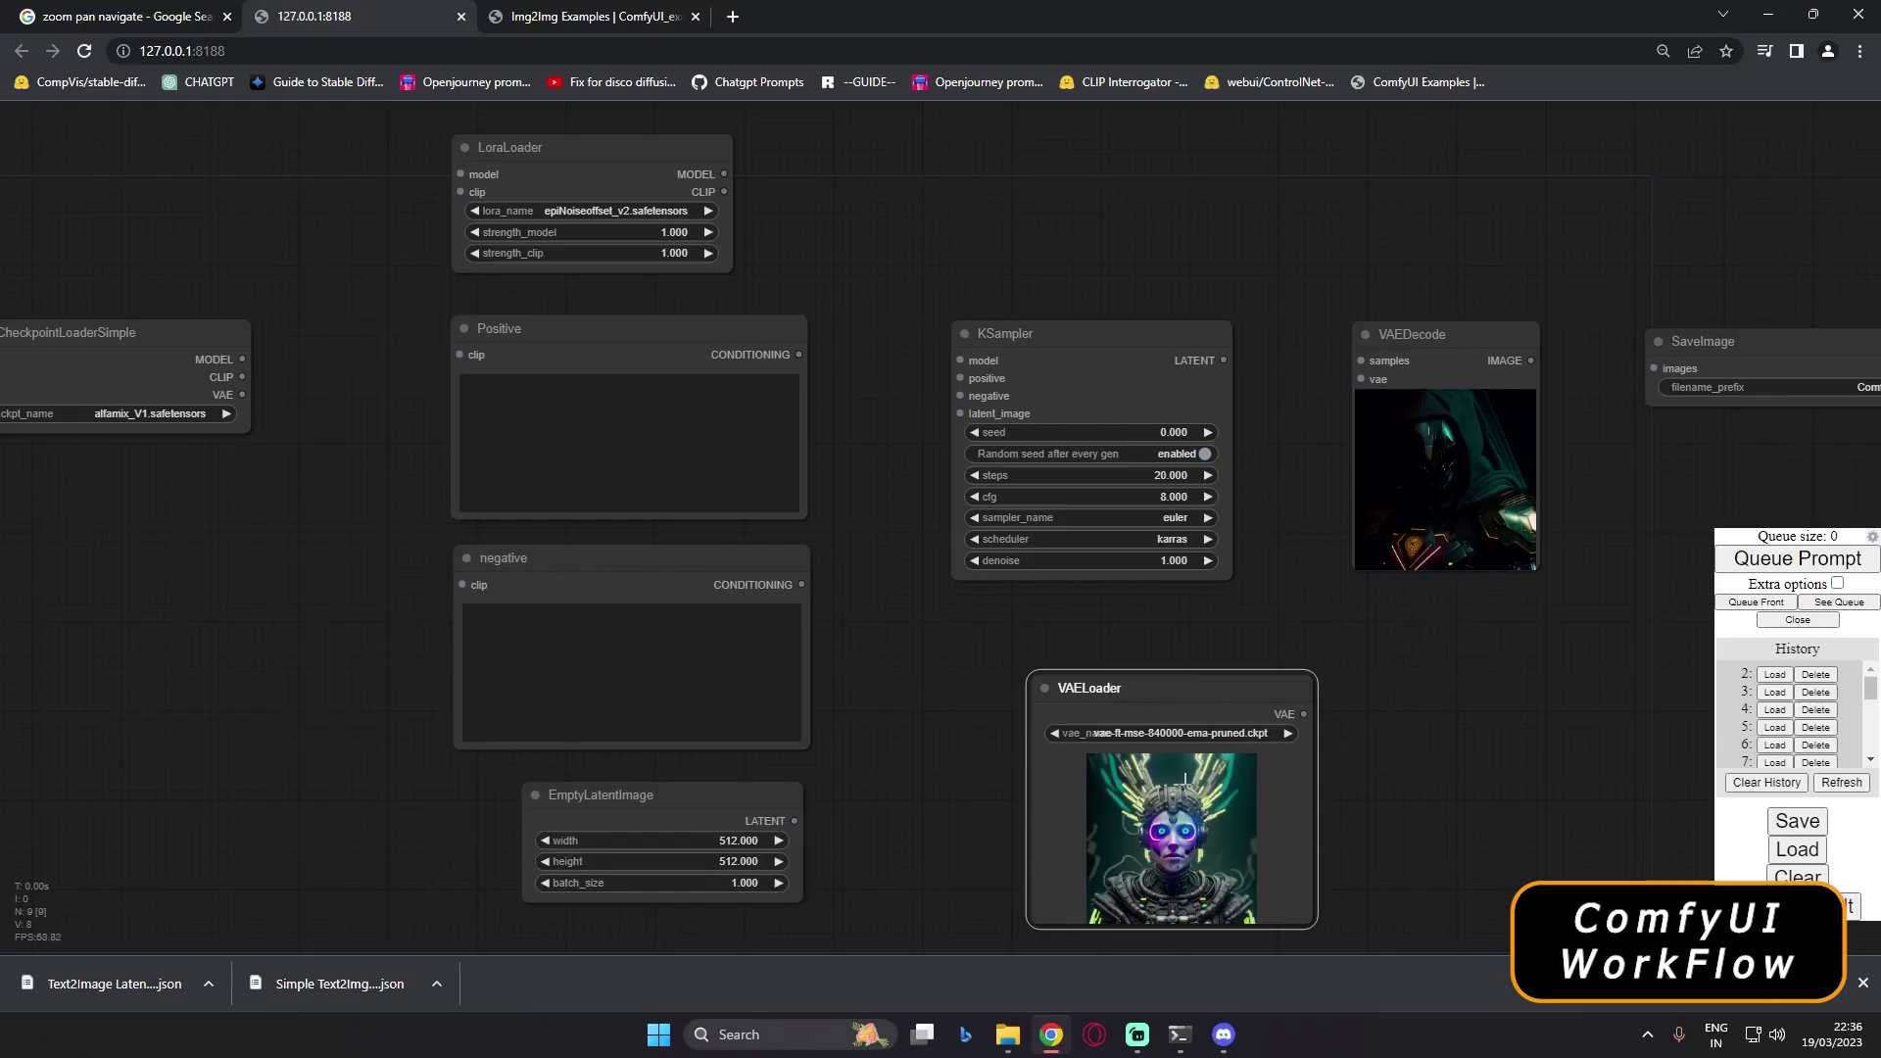
left_click_drag(1153, 698, 1130, 694)
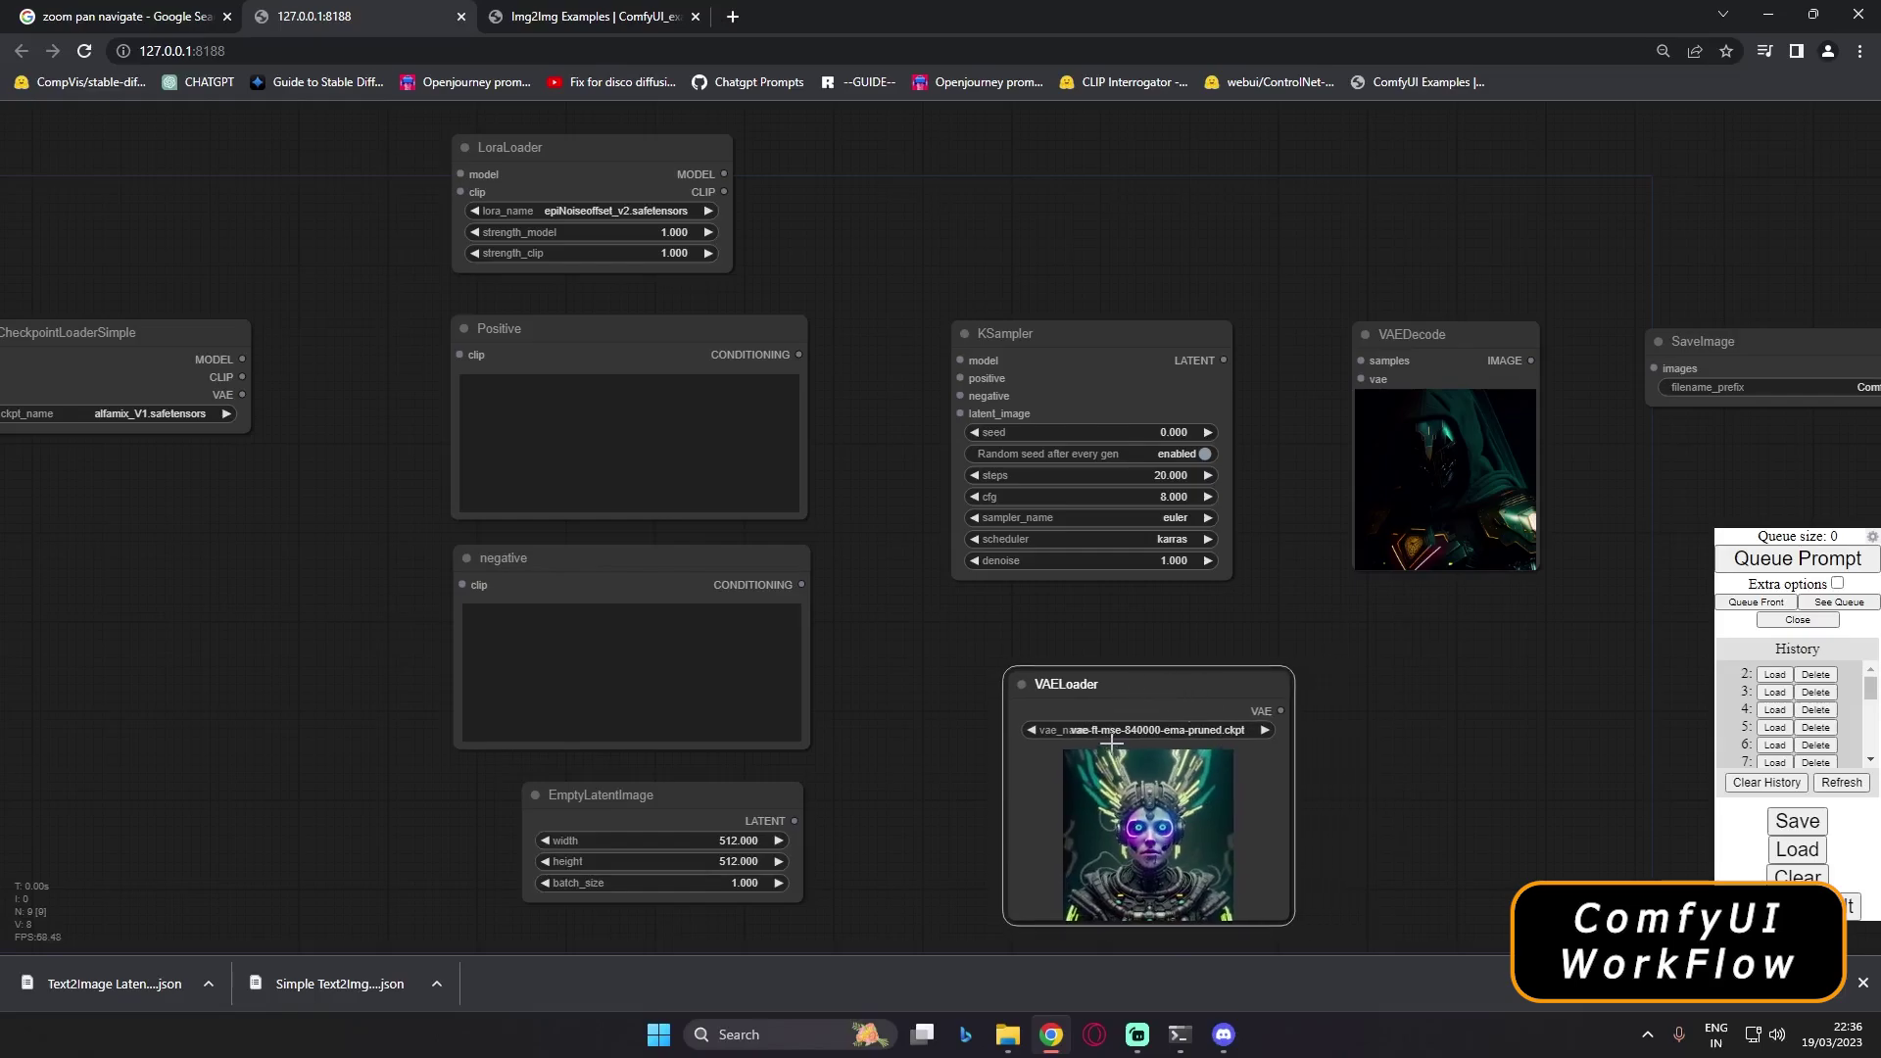
left_click_drag(944, 570, 1161, 596)
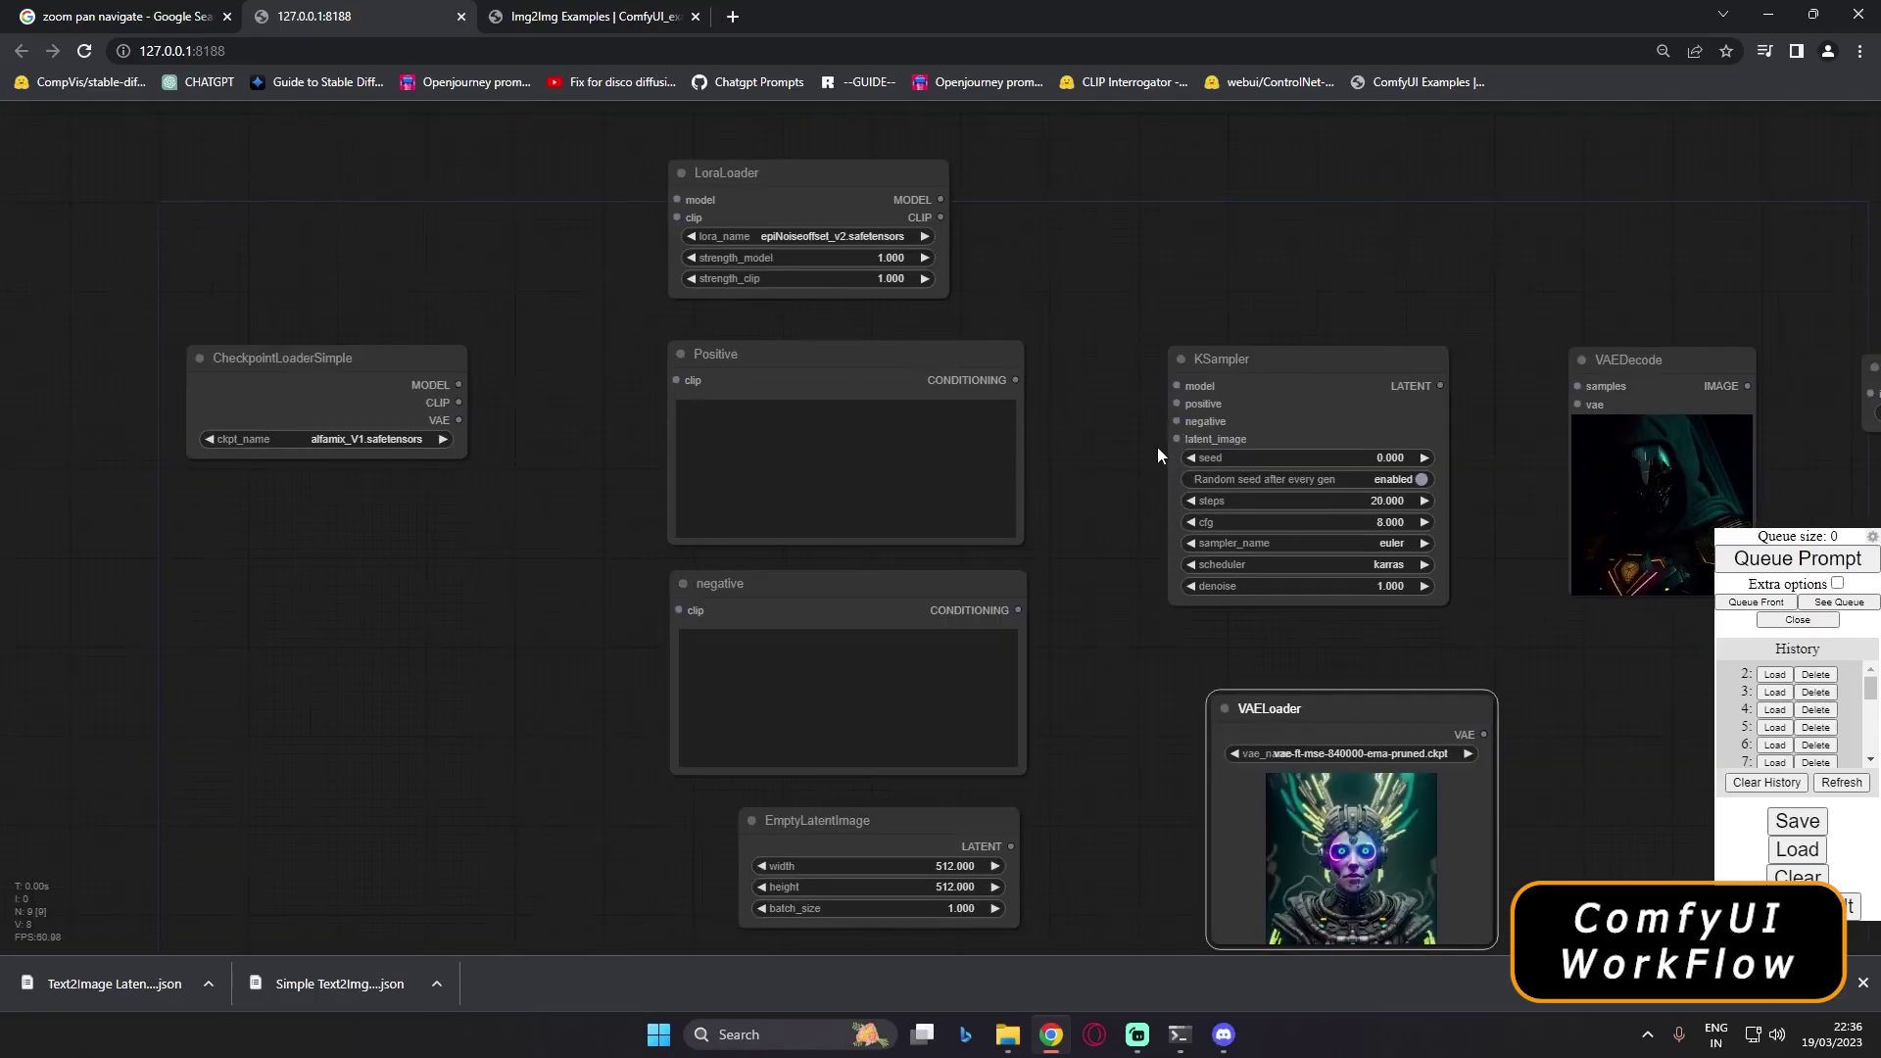
Step: Connect checkpoint MODEL to KSampler's model and checkpoint CLIP to the prompt's clip
left_click(862, 821)
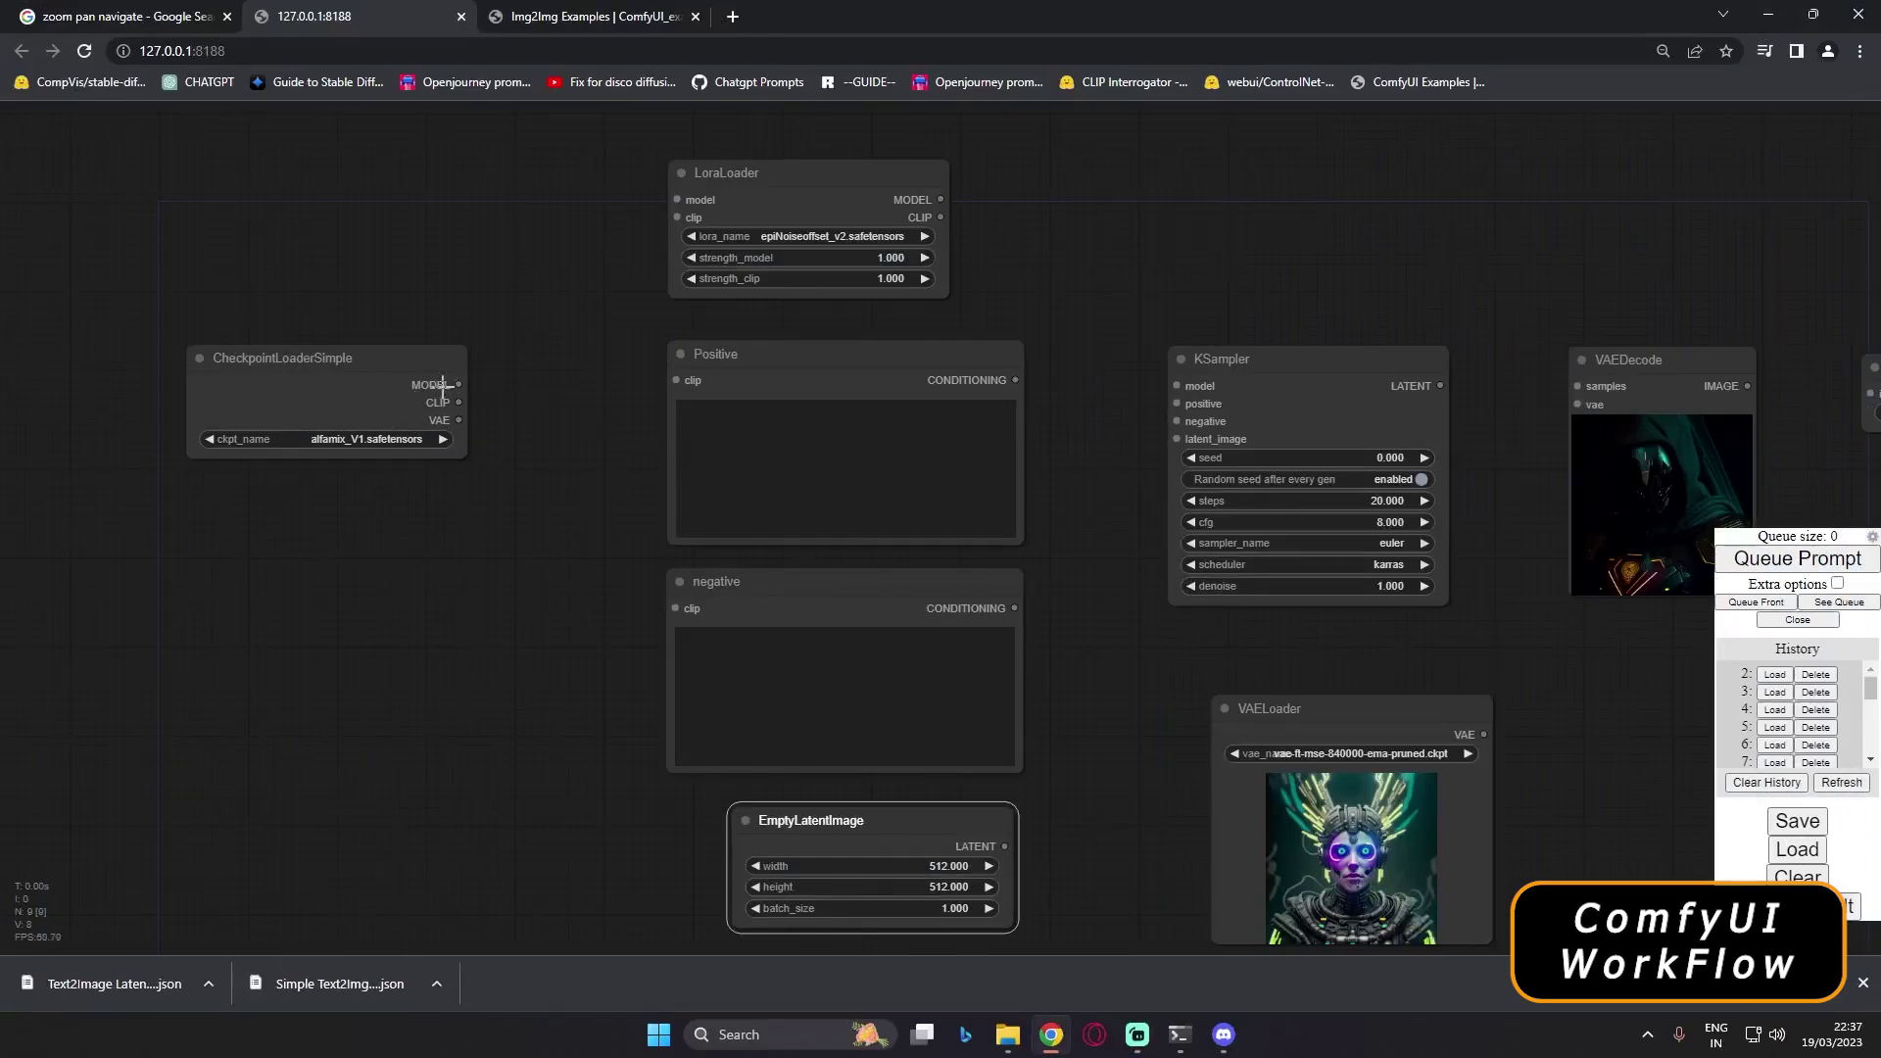
left_click_drag(459, 385, 1178, 386)
left_click_drag(809, 355, 809, 355)
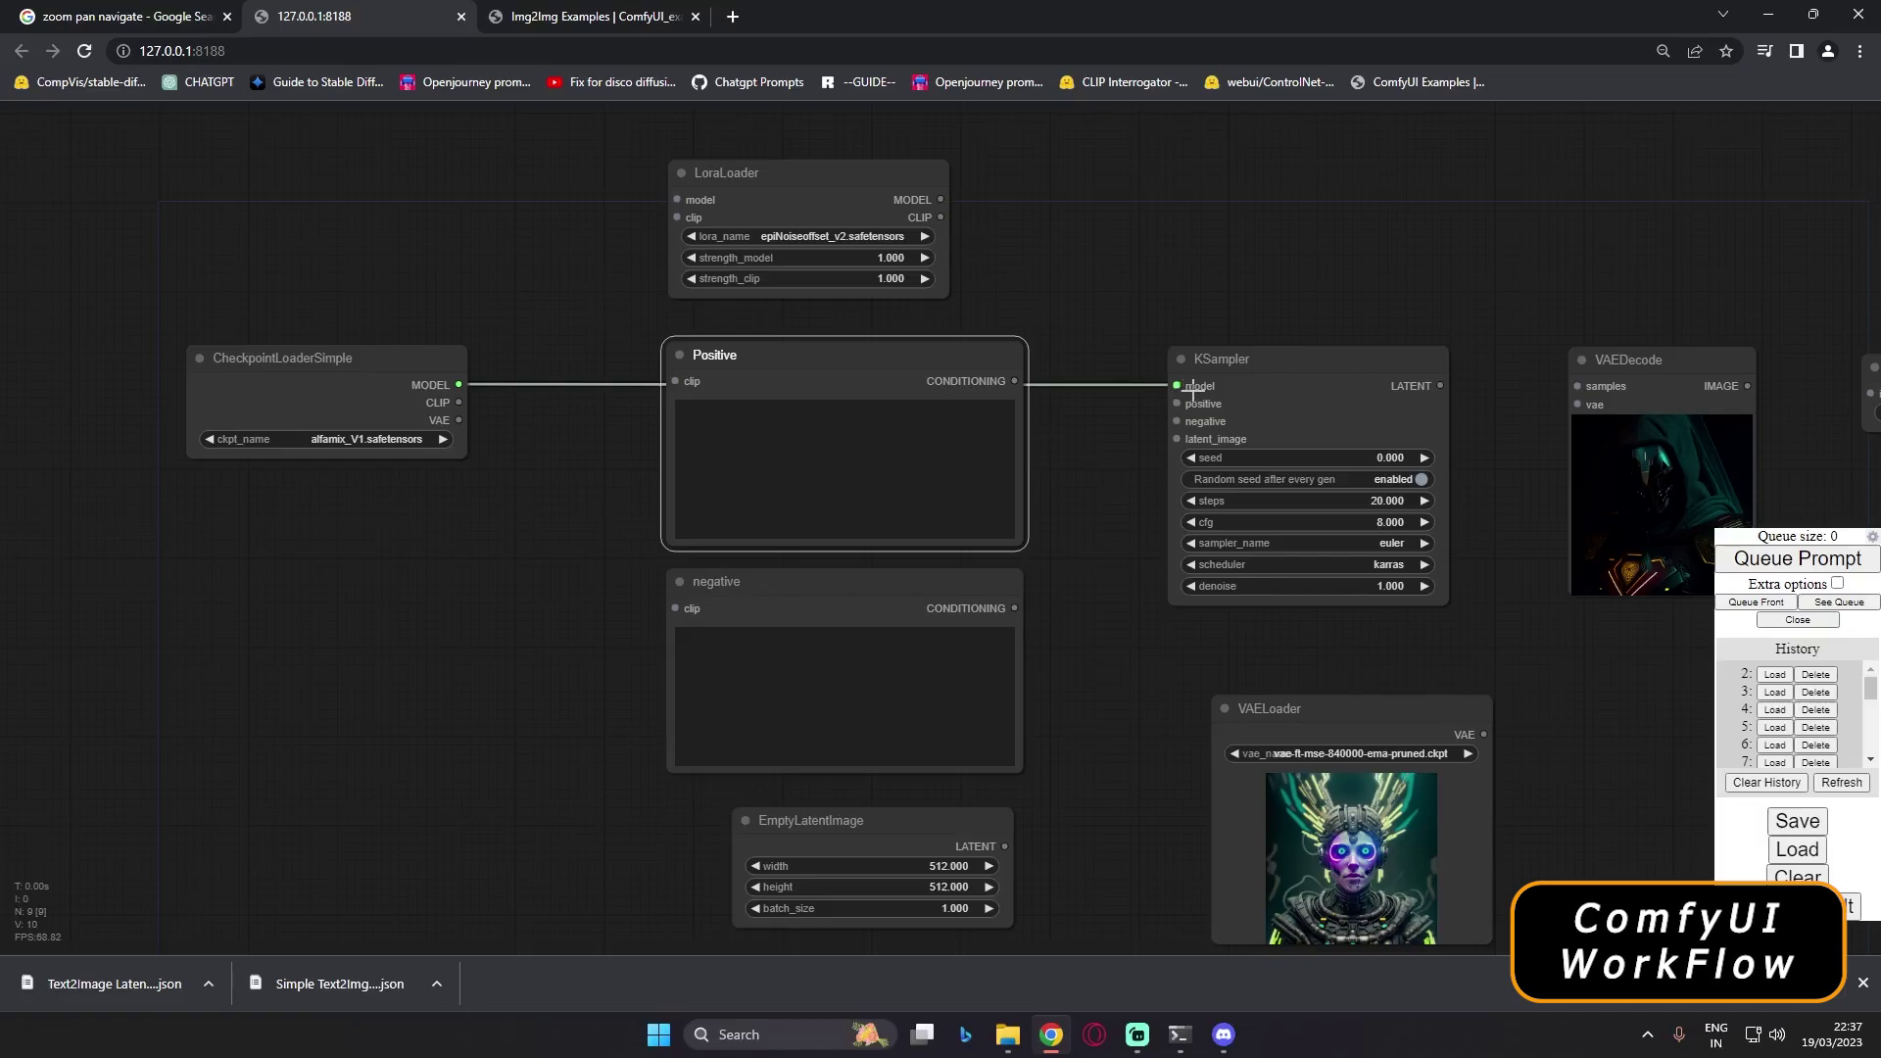
left_click_drag(737, 581, 734, 582)
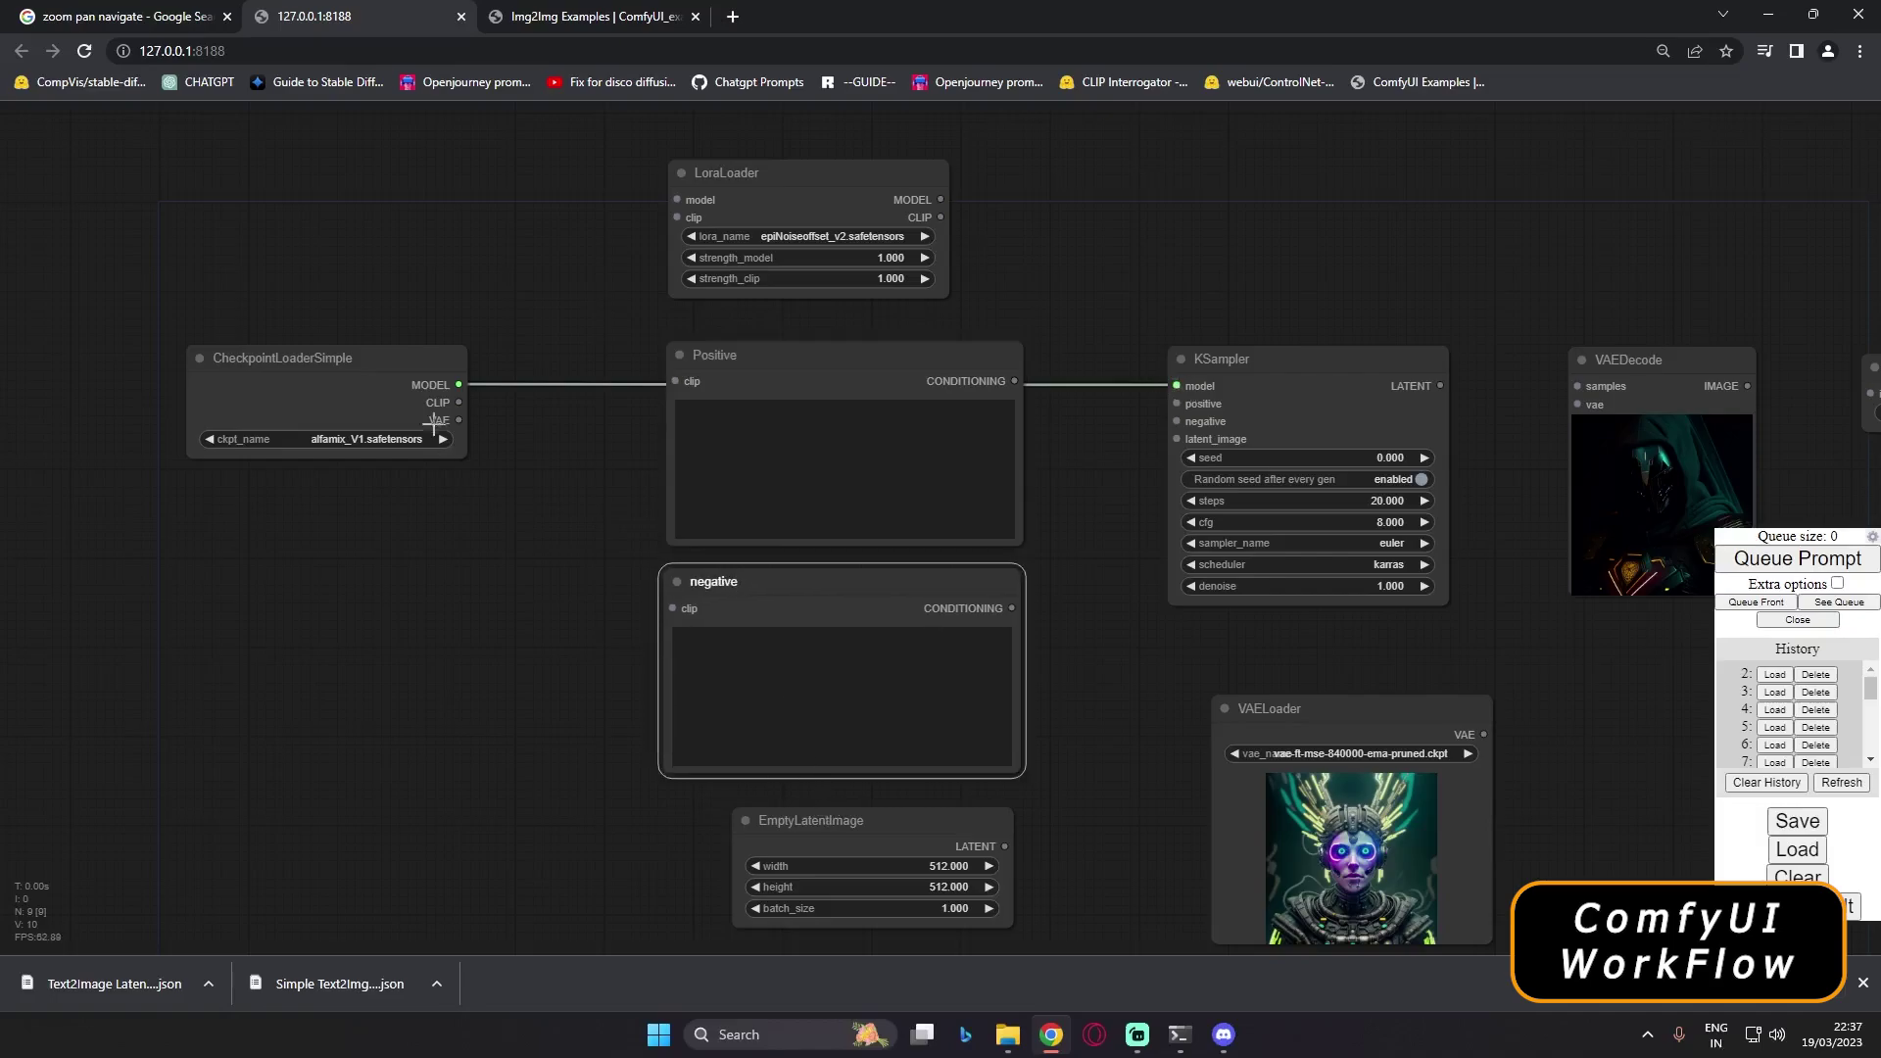
left_click_drag(453, 402, 749, 615)
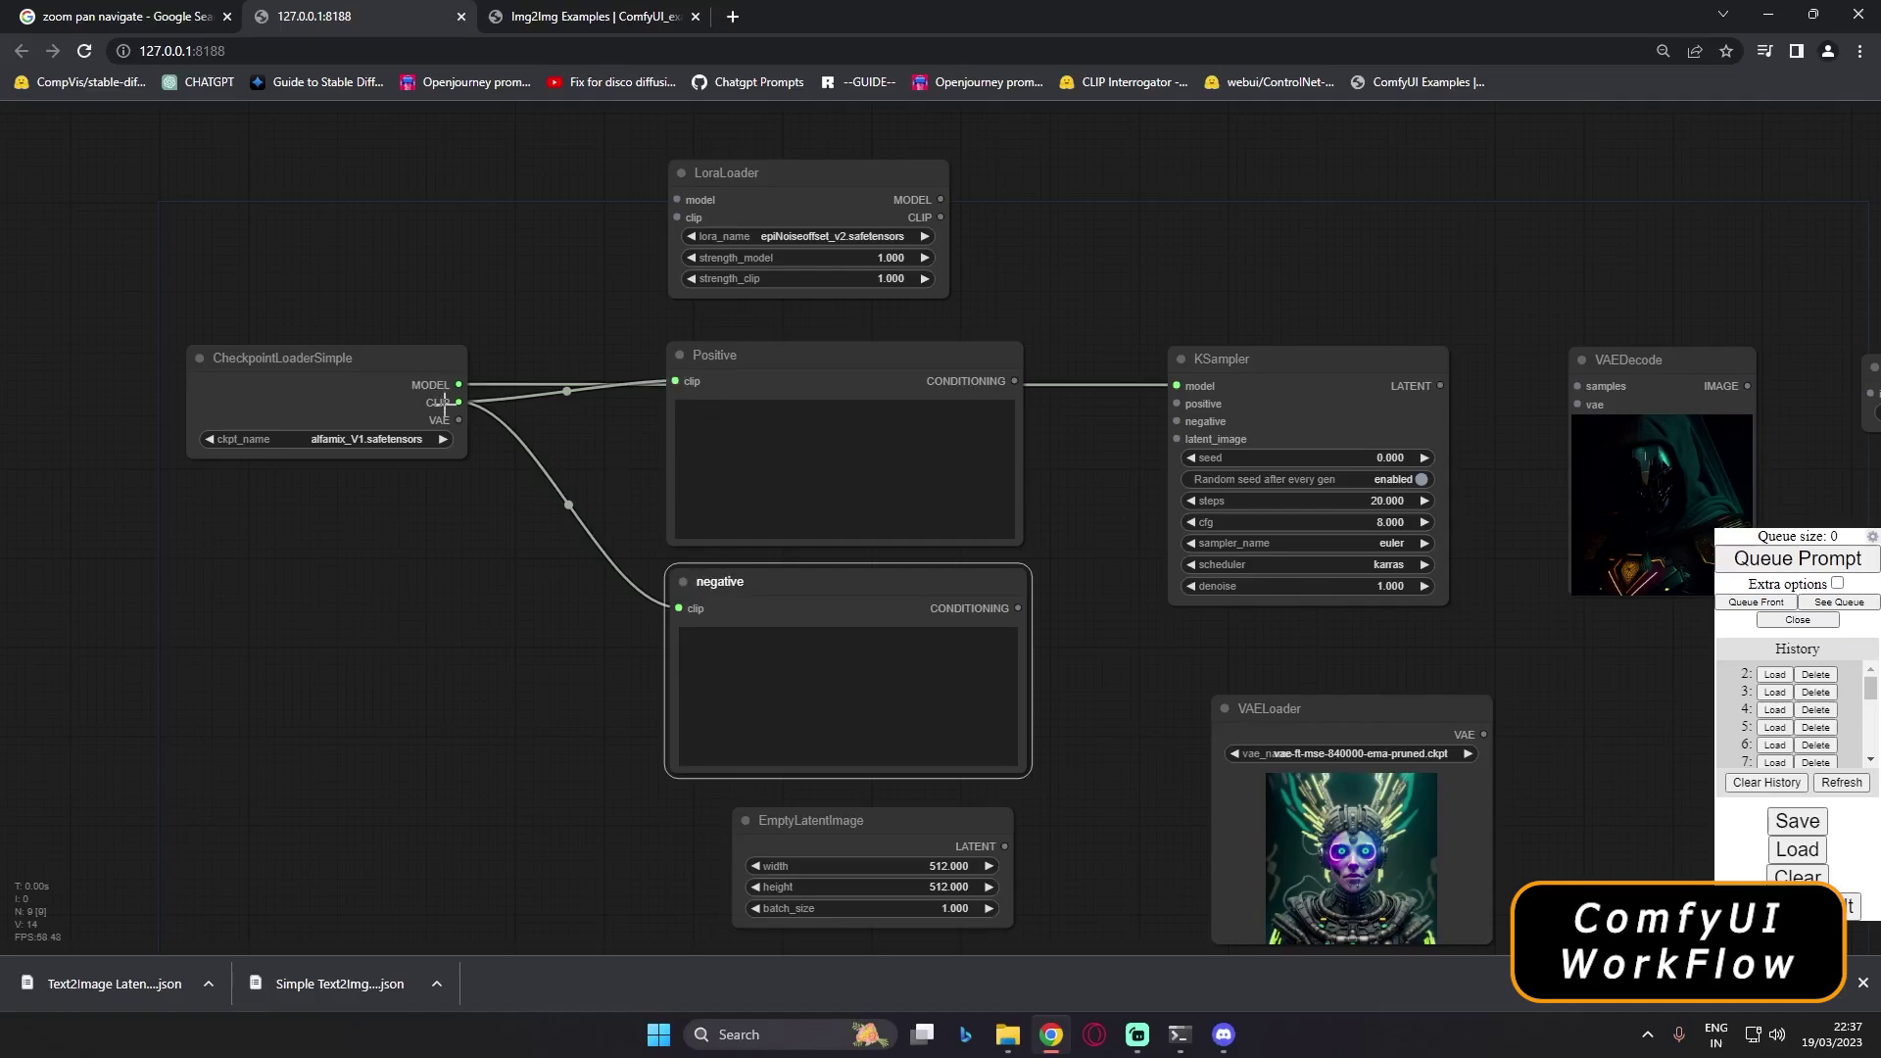
left_click_drag(1133, 731, 954, 690)
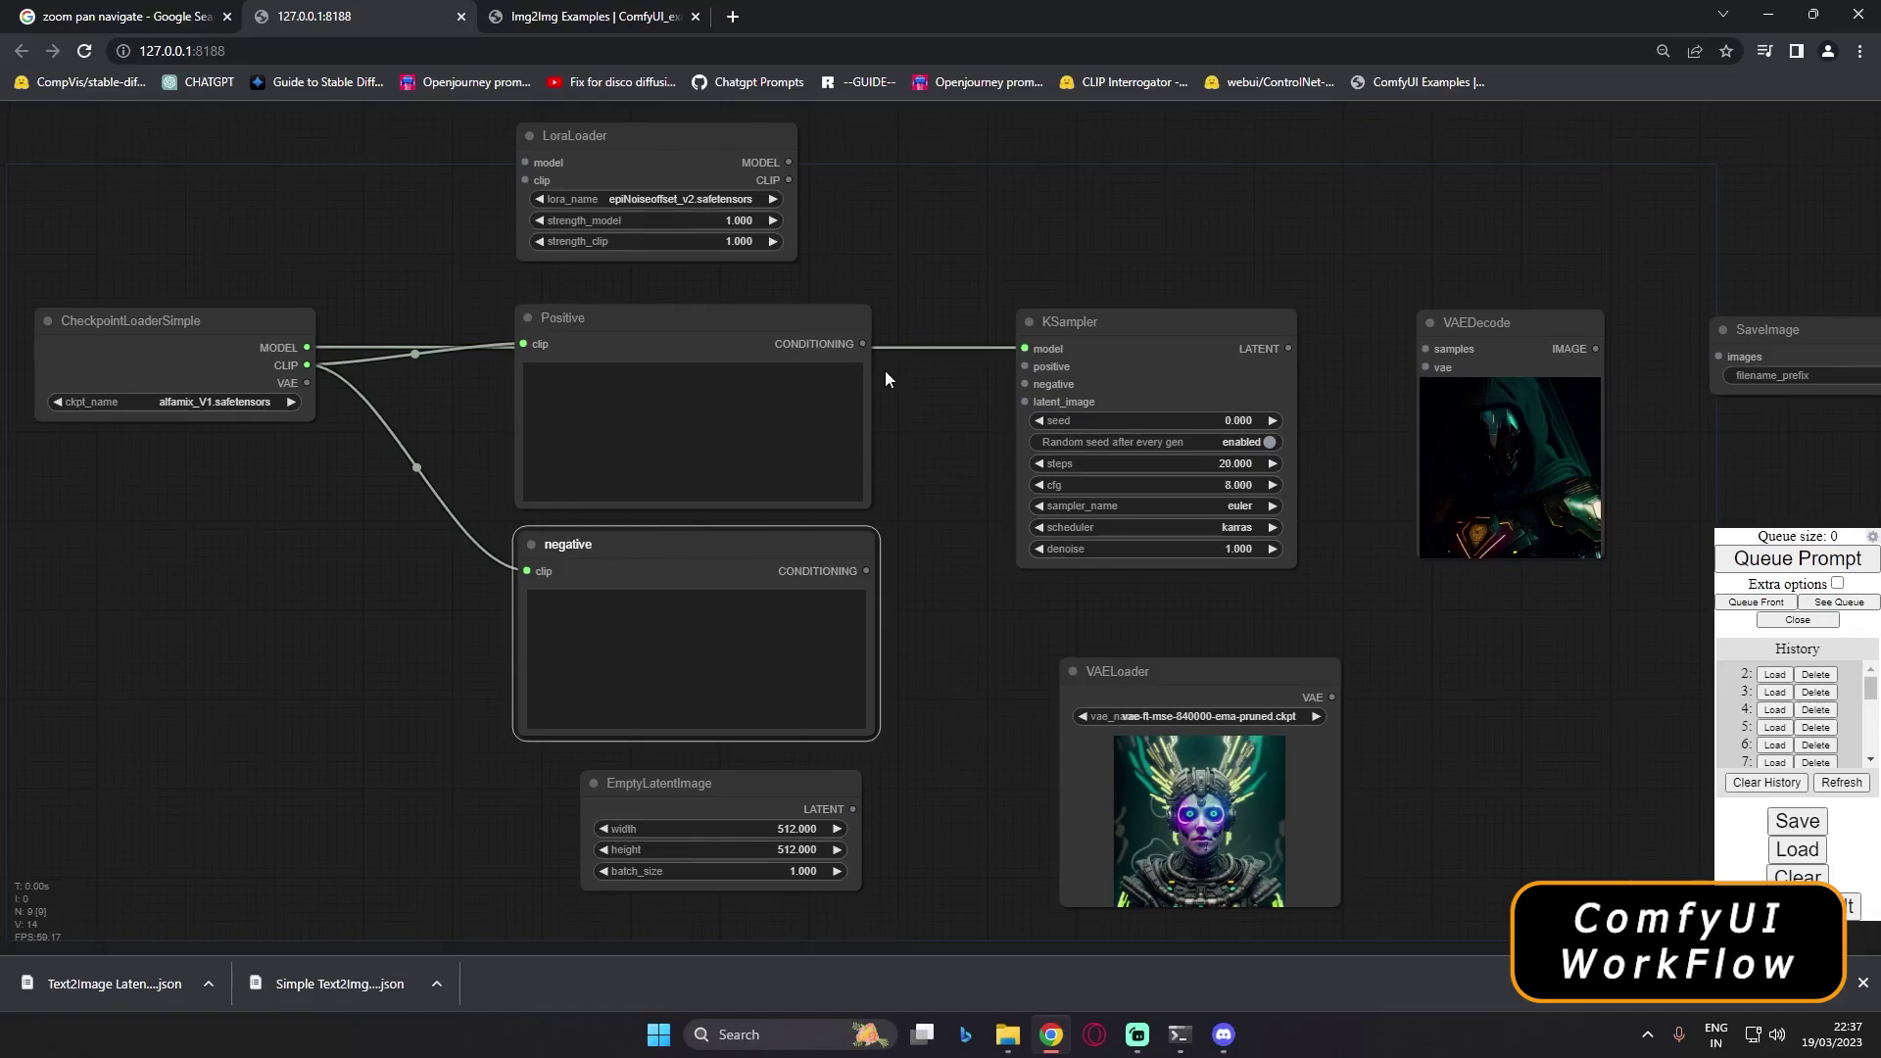
Step: Feed both prompts' CONDITIONING and the EmptyLatentImage LATENT into KSampler
left_click_drag(862, 344, 1025, 369)
left_click_drag(866, 572, 1025, 384)
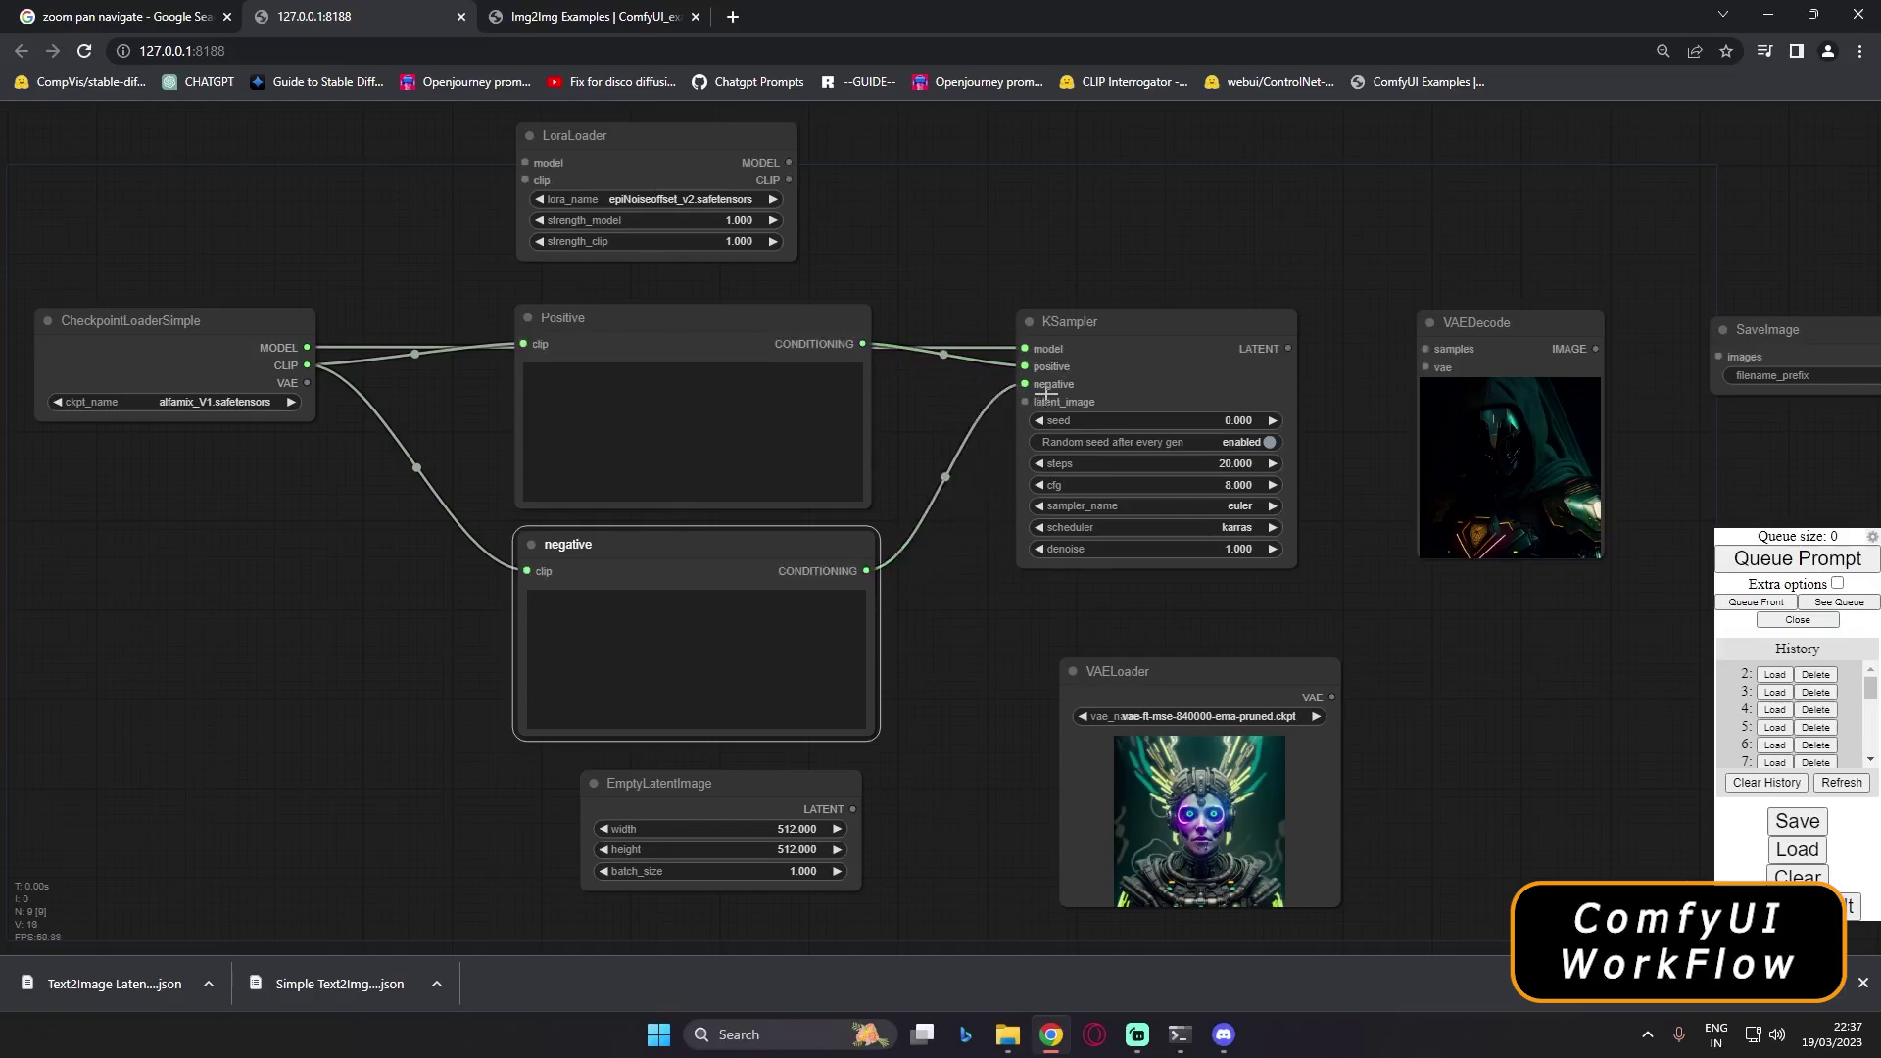
scroll(995, 490, "down", 2)
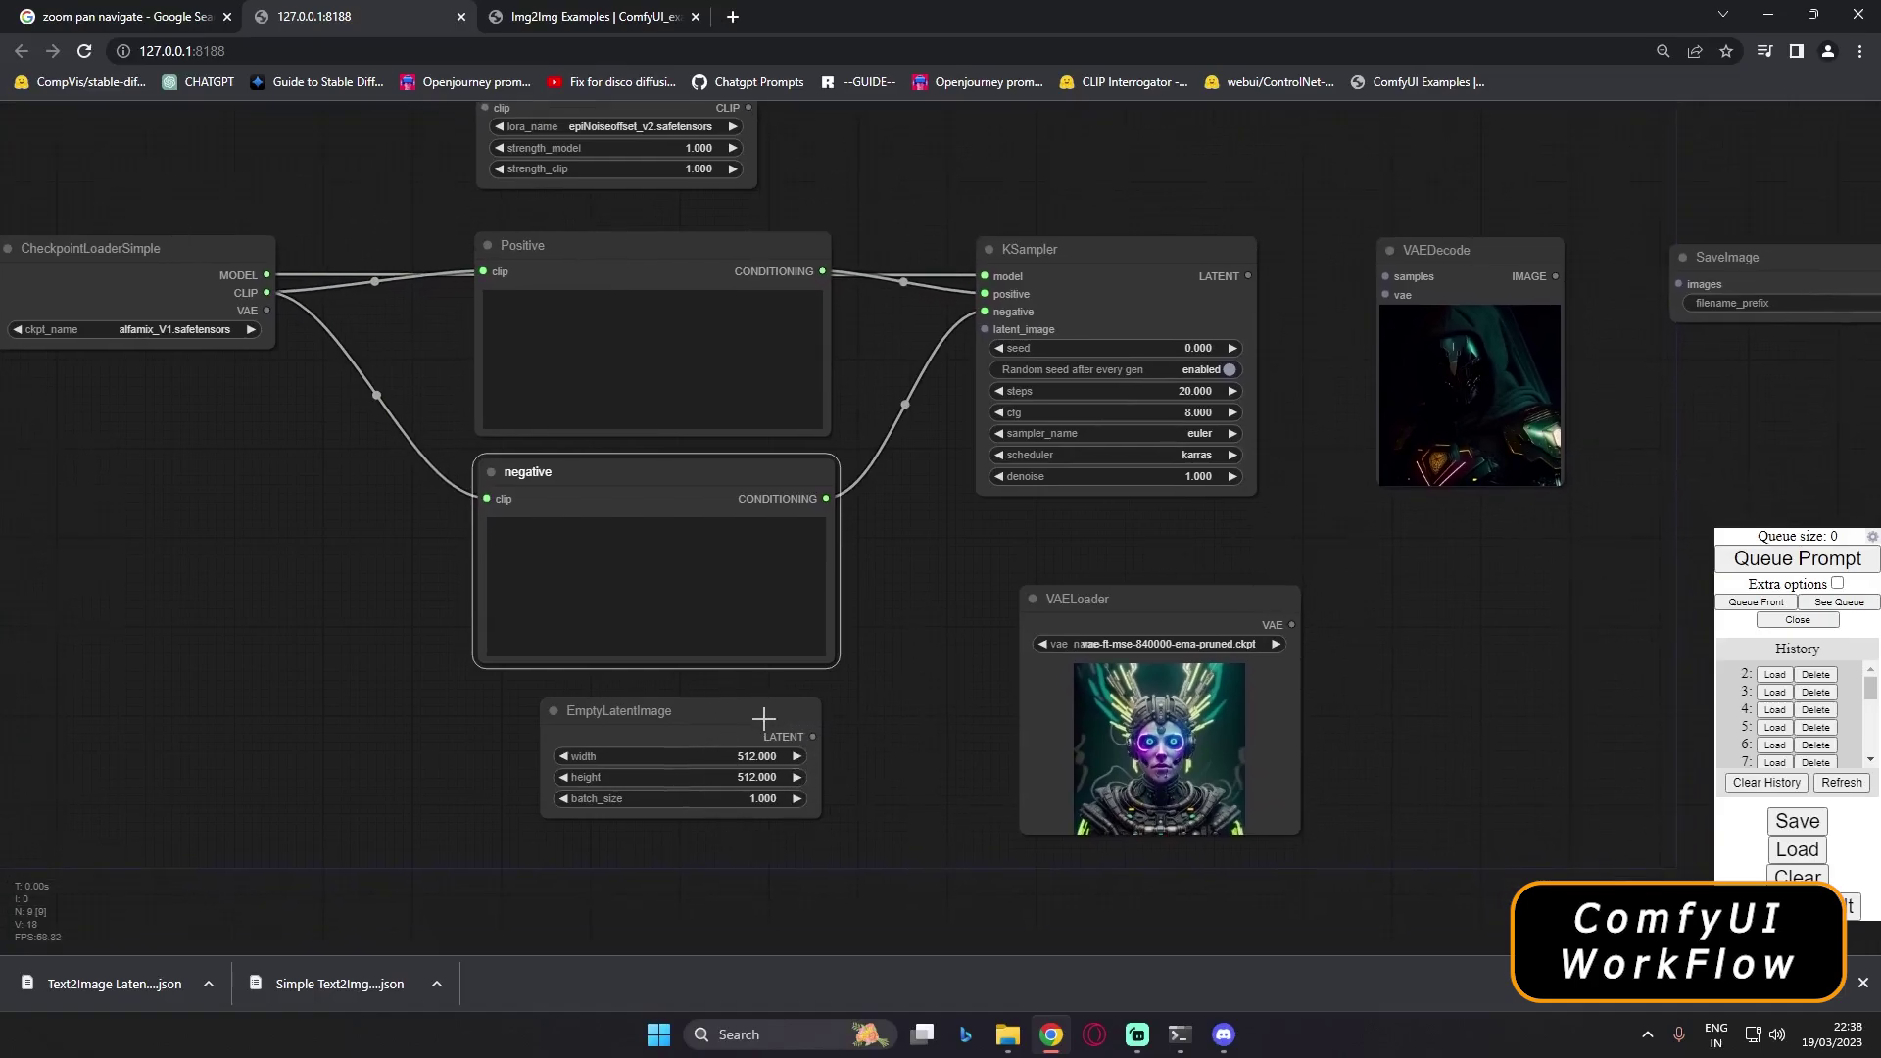
left_click_drag(813, 737, 985, 331)
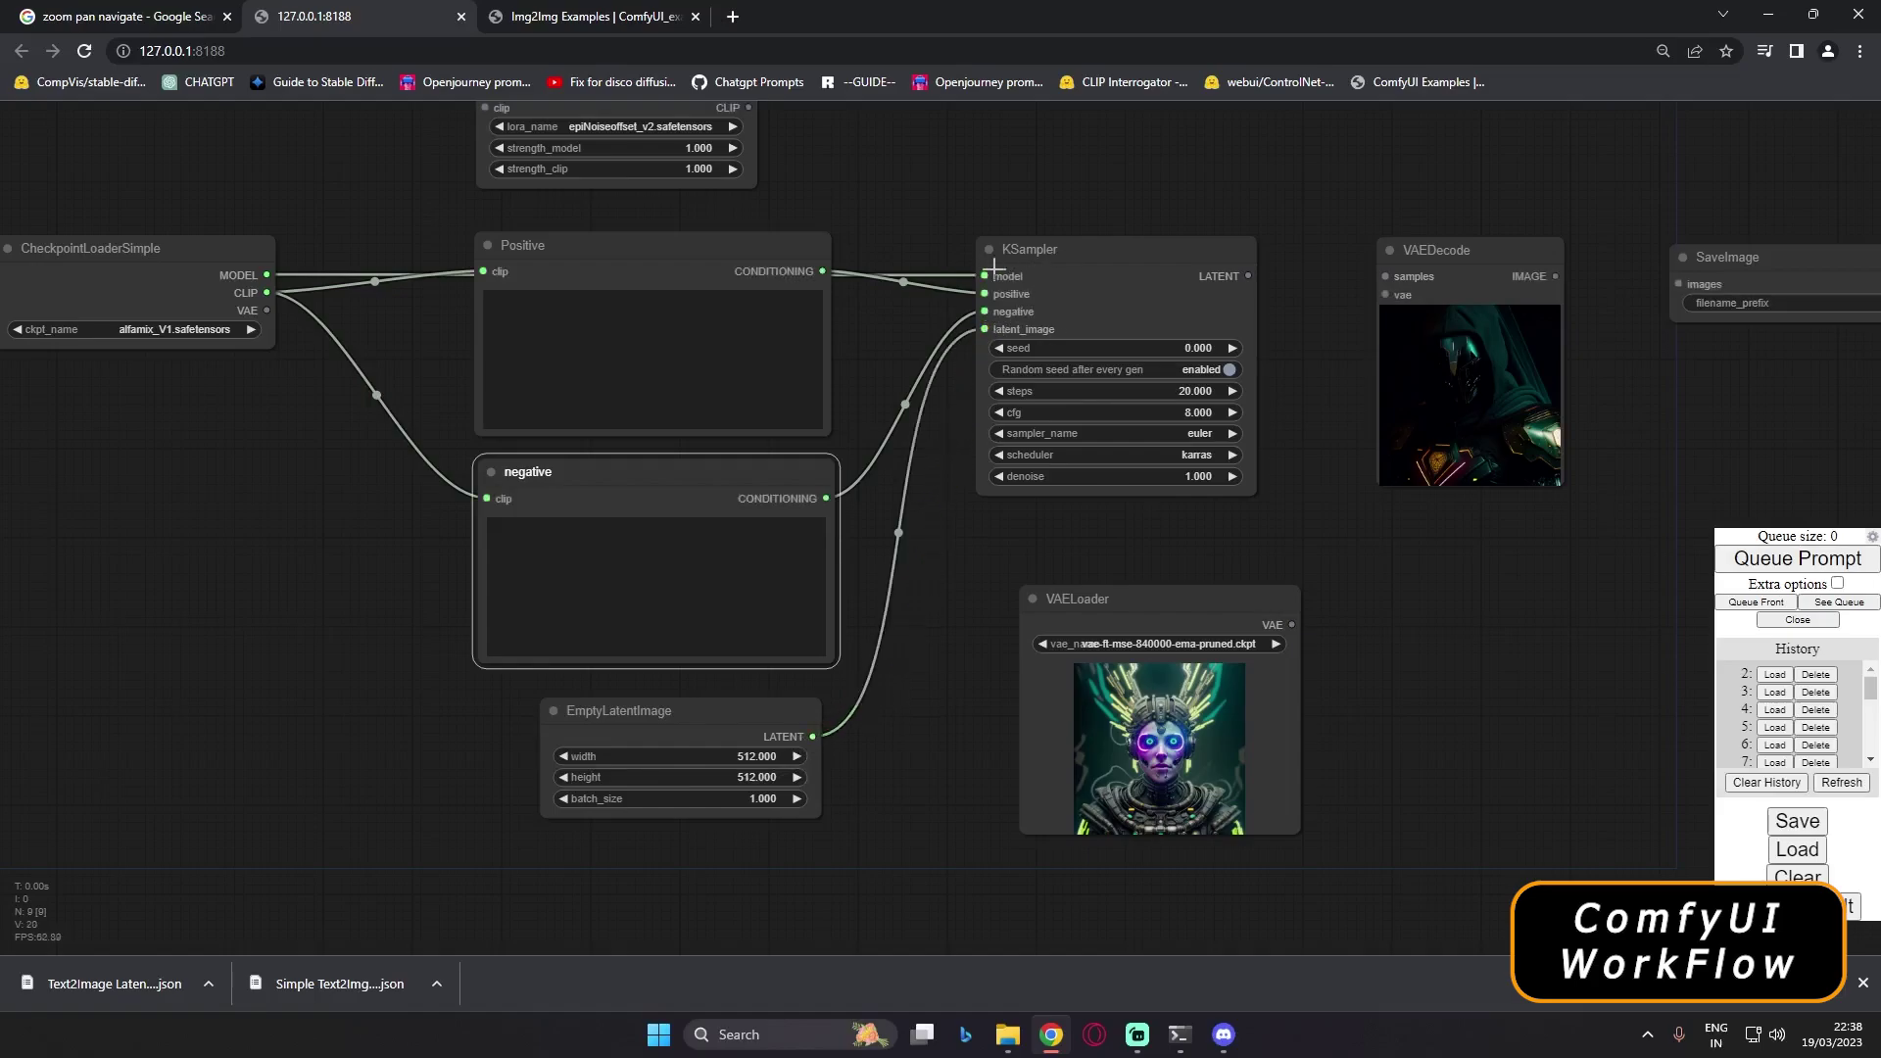
scroll(470, 196, "up", 3)
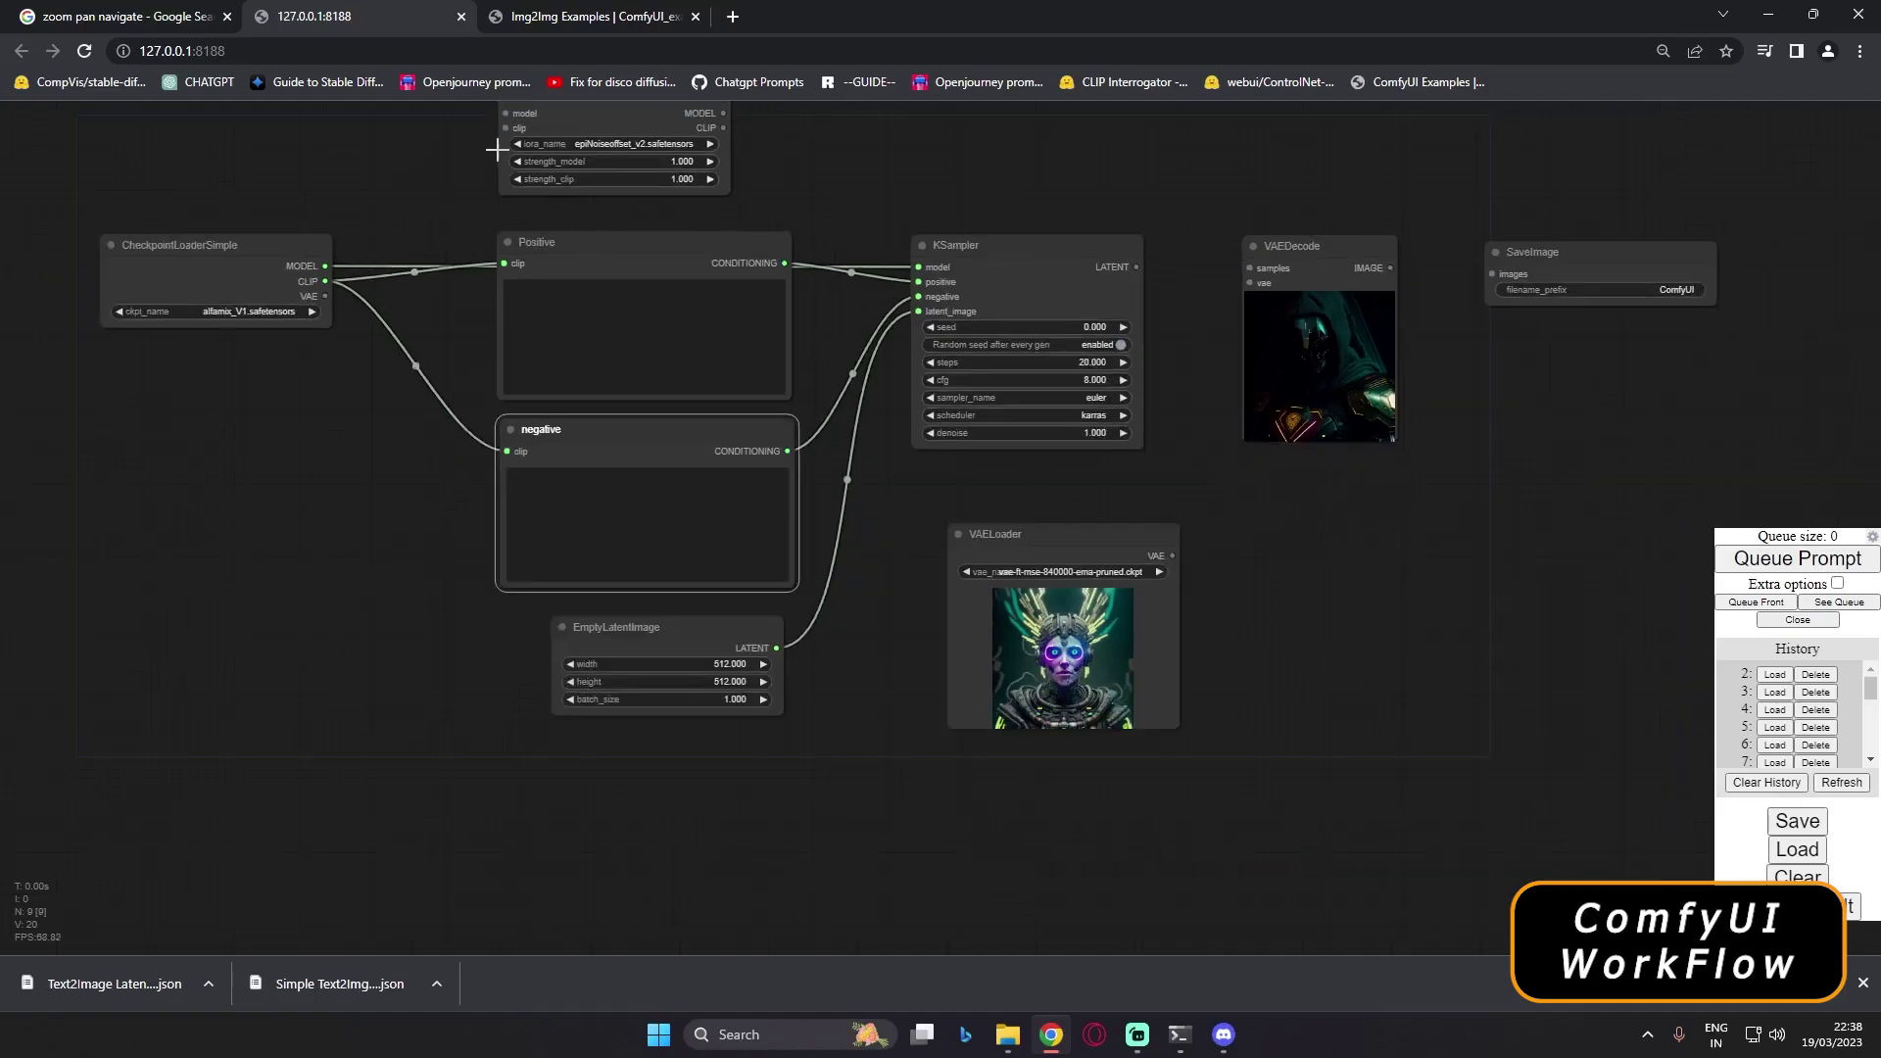
scroll(456, 215, "down", 3)
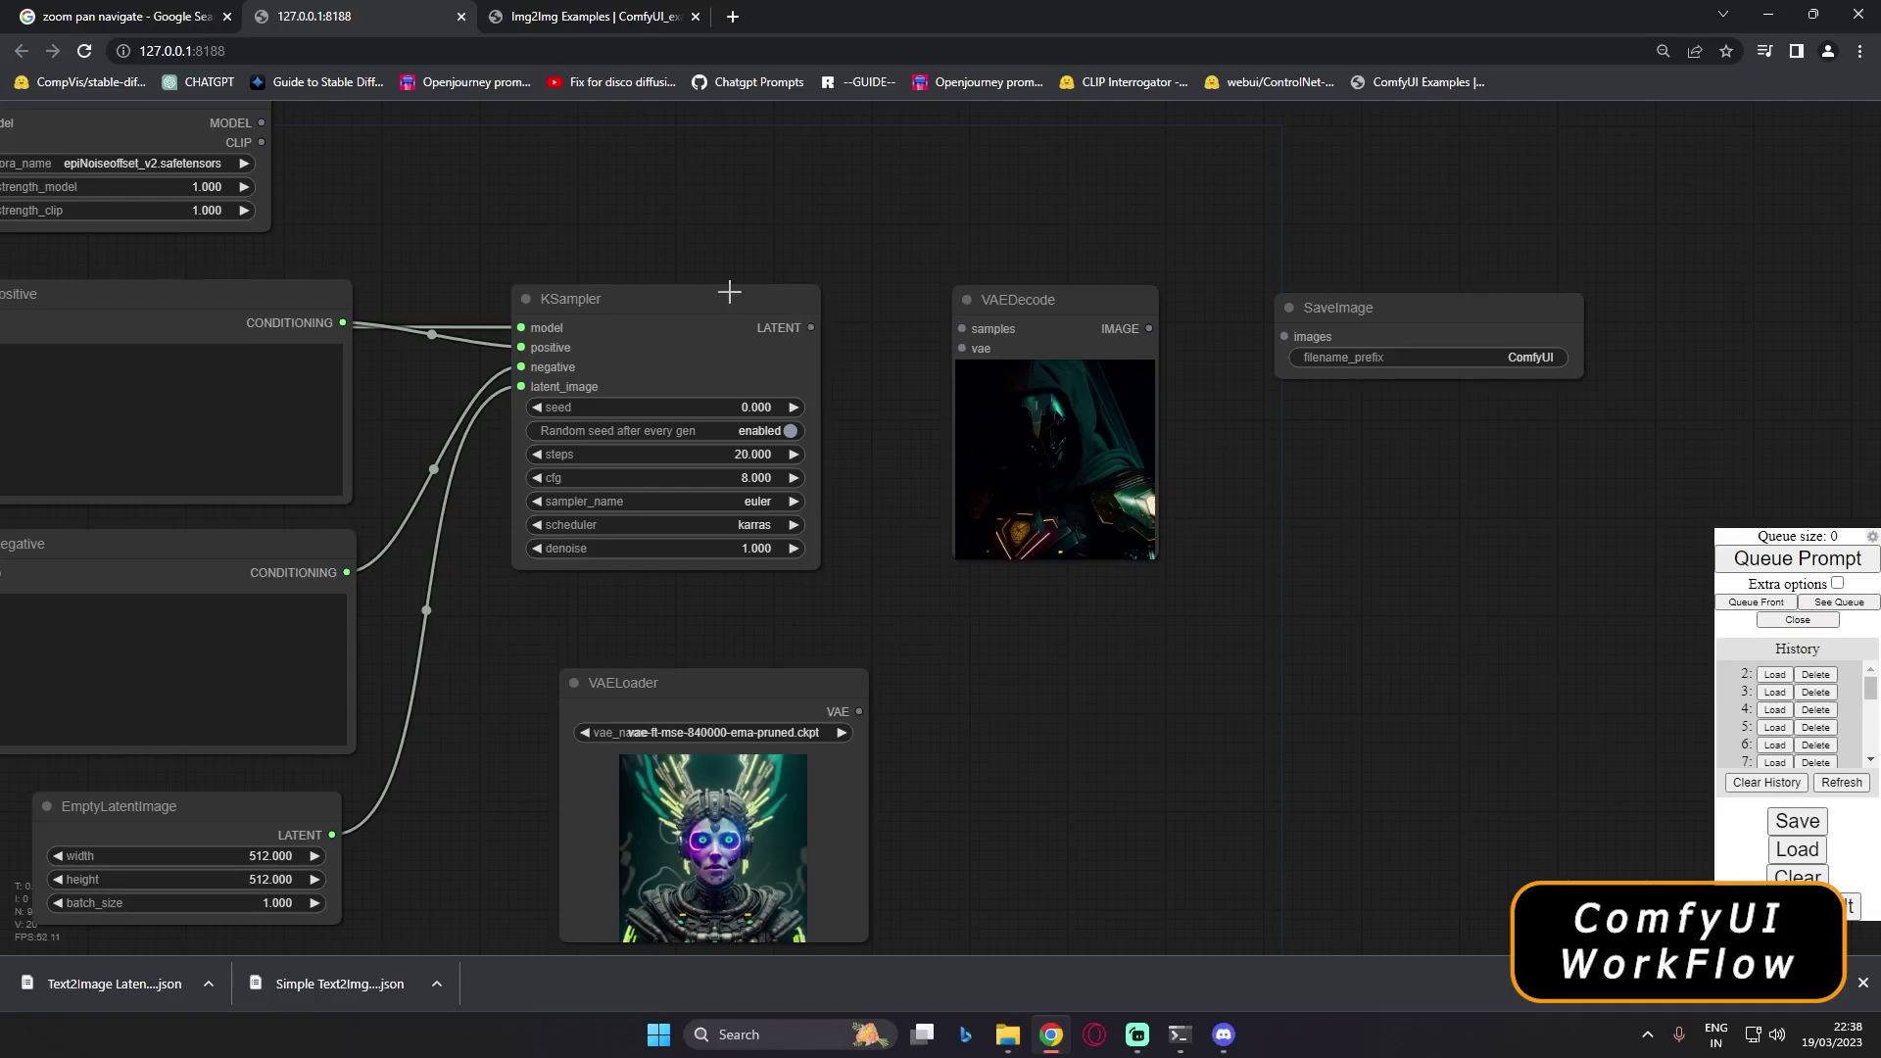
Step: Chain KSampler LATENT into VAEDecode samples and VAEDecode IMAGE into SaveImage
left_click_drag(810, 329, 964, 329)
left_click_drag(1196, 562, 1125, 568)
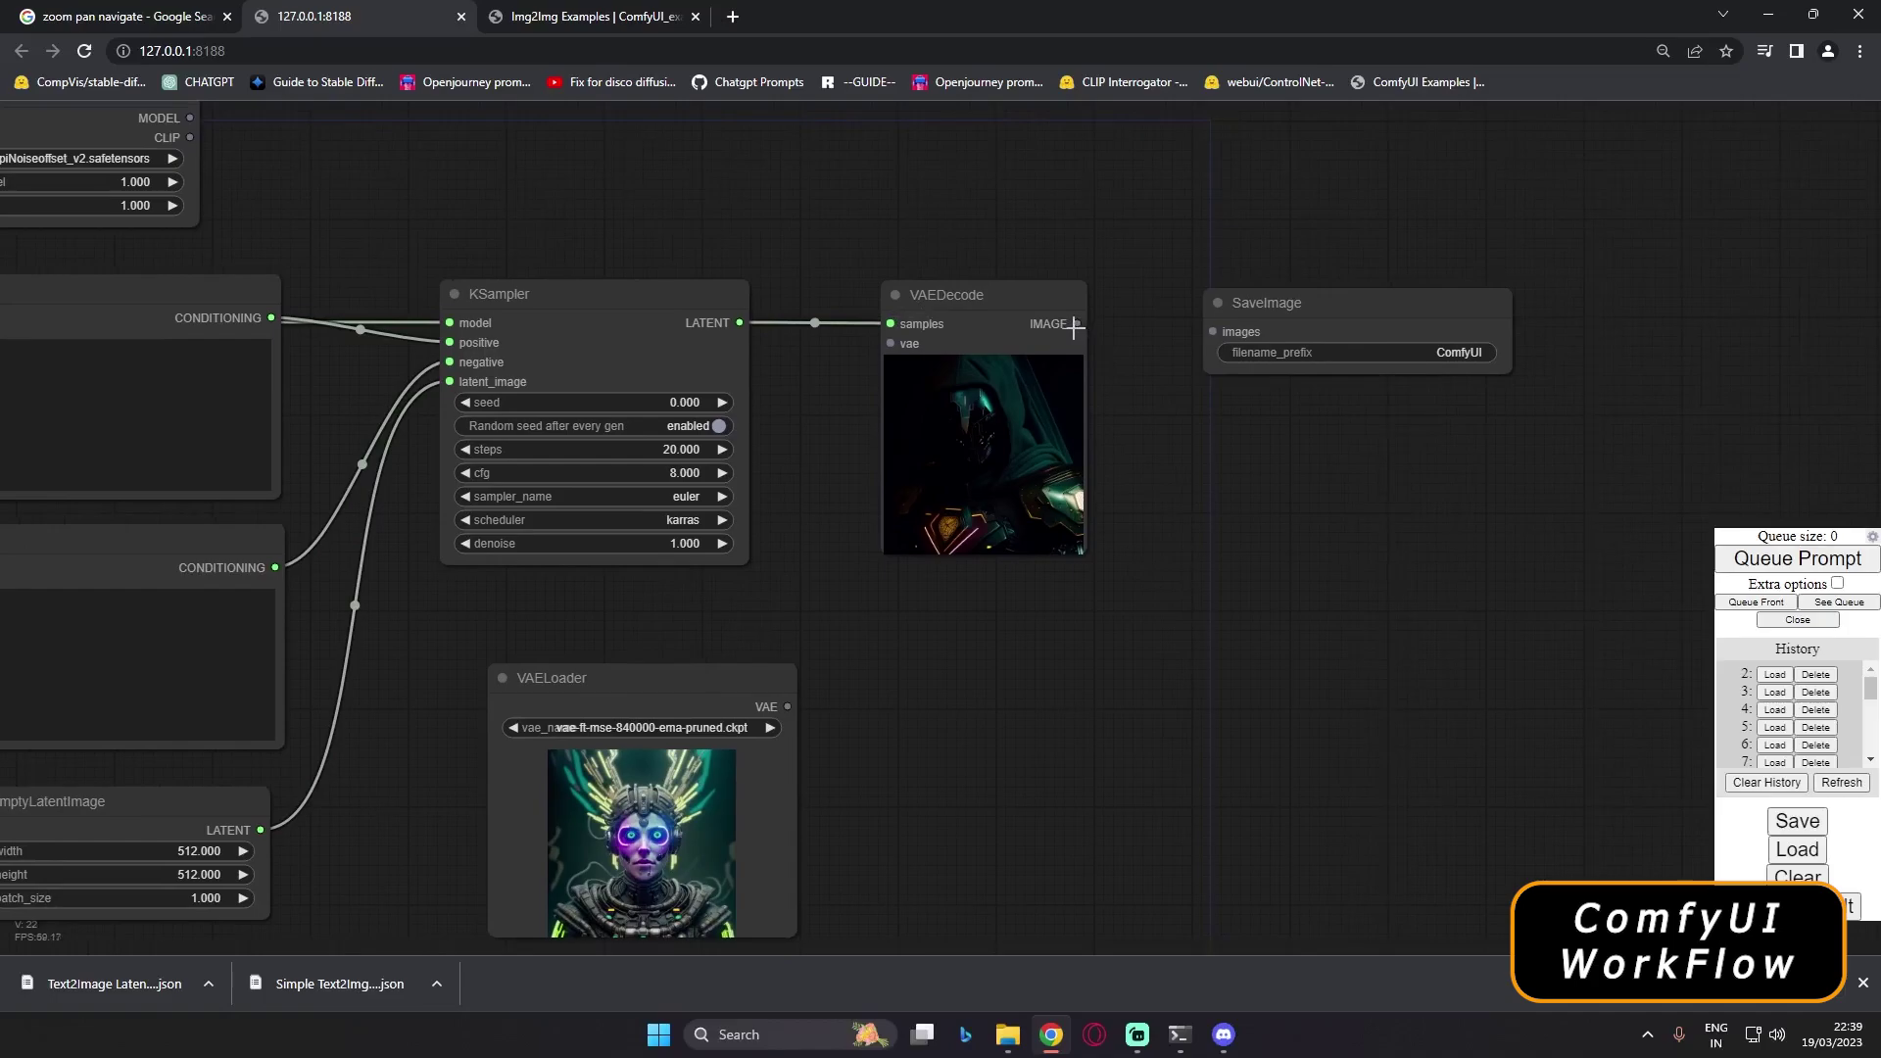
left_click_drag(1075, 324, 1213, 332)
scroll(1254, 323, "down", 2)
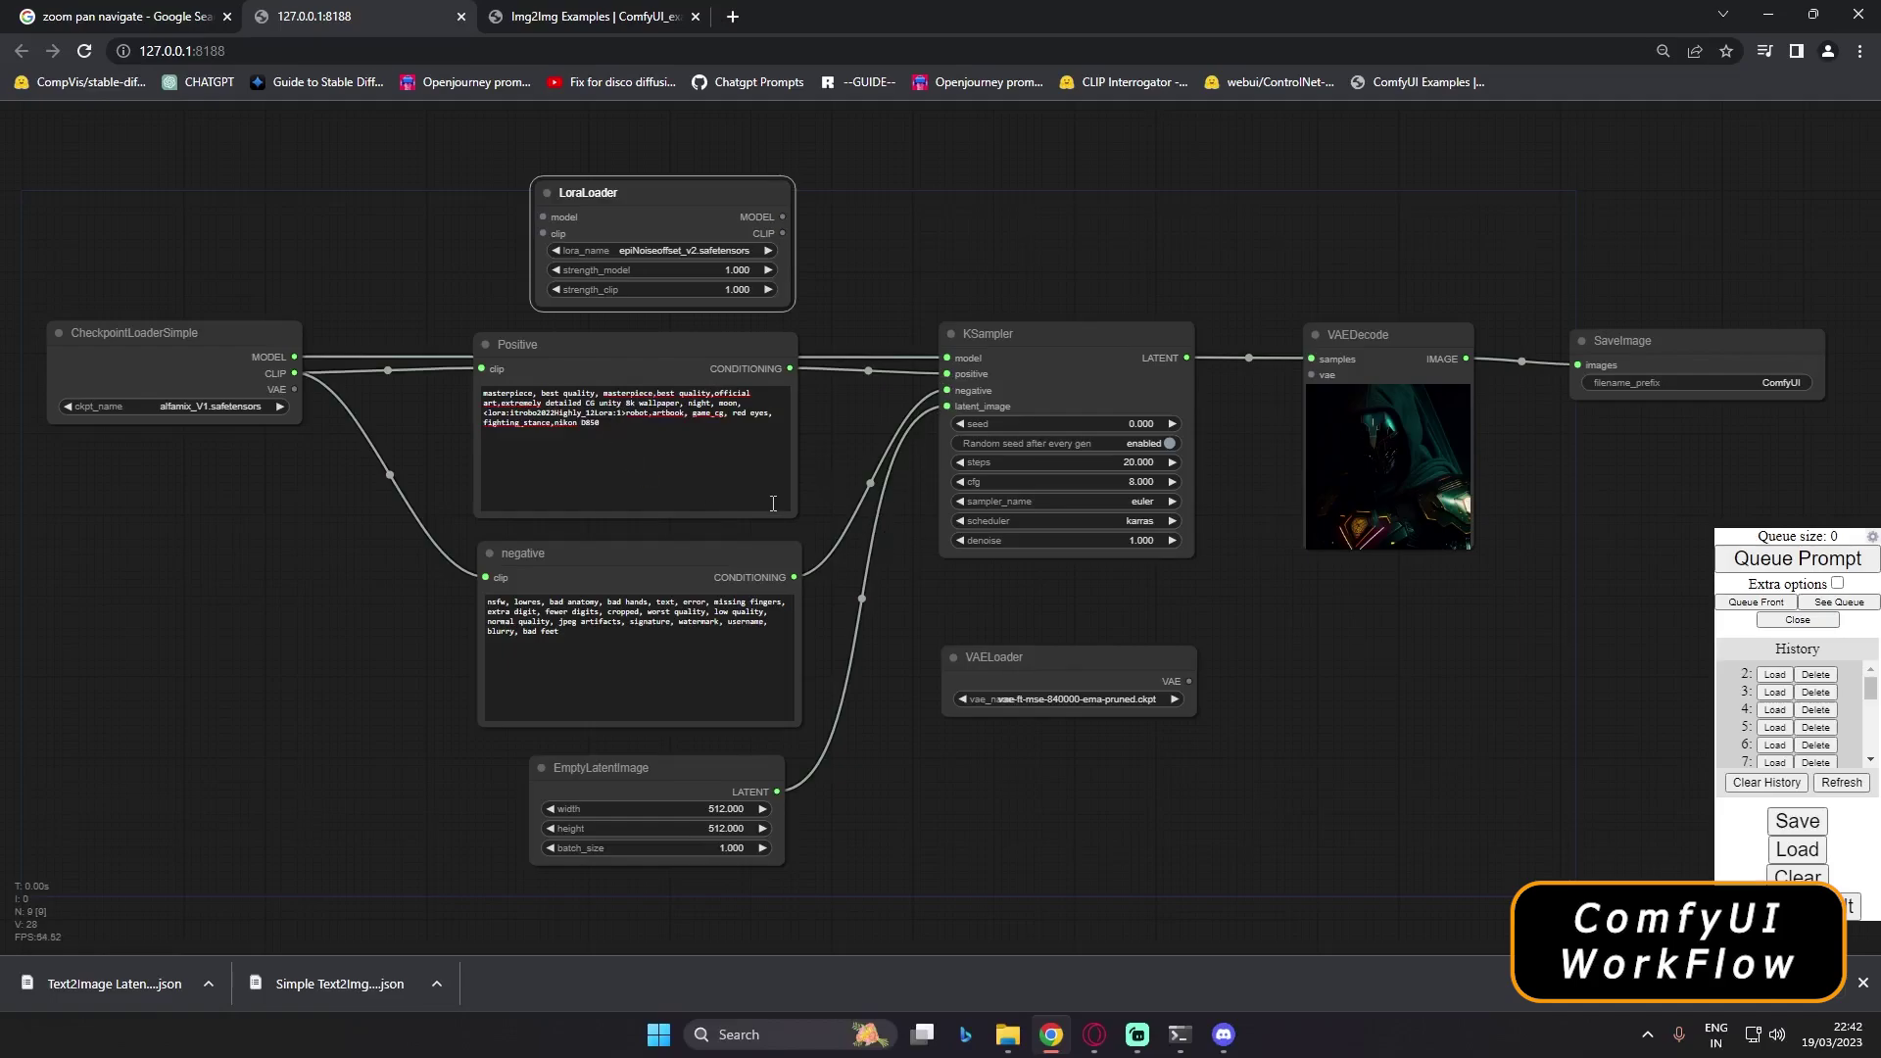
Step: Queue the graph, dismiss the missing VAE input error, and wire the checkpoint's VAE into VAEDecode
left_click(1772, 561)
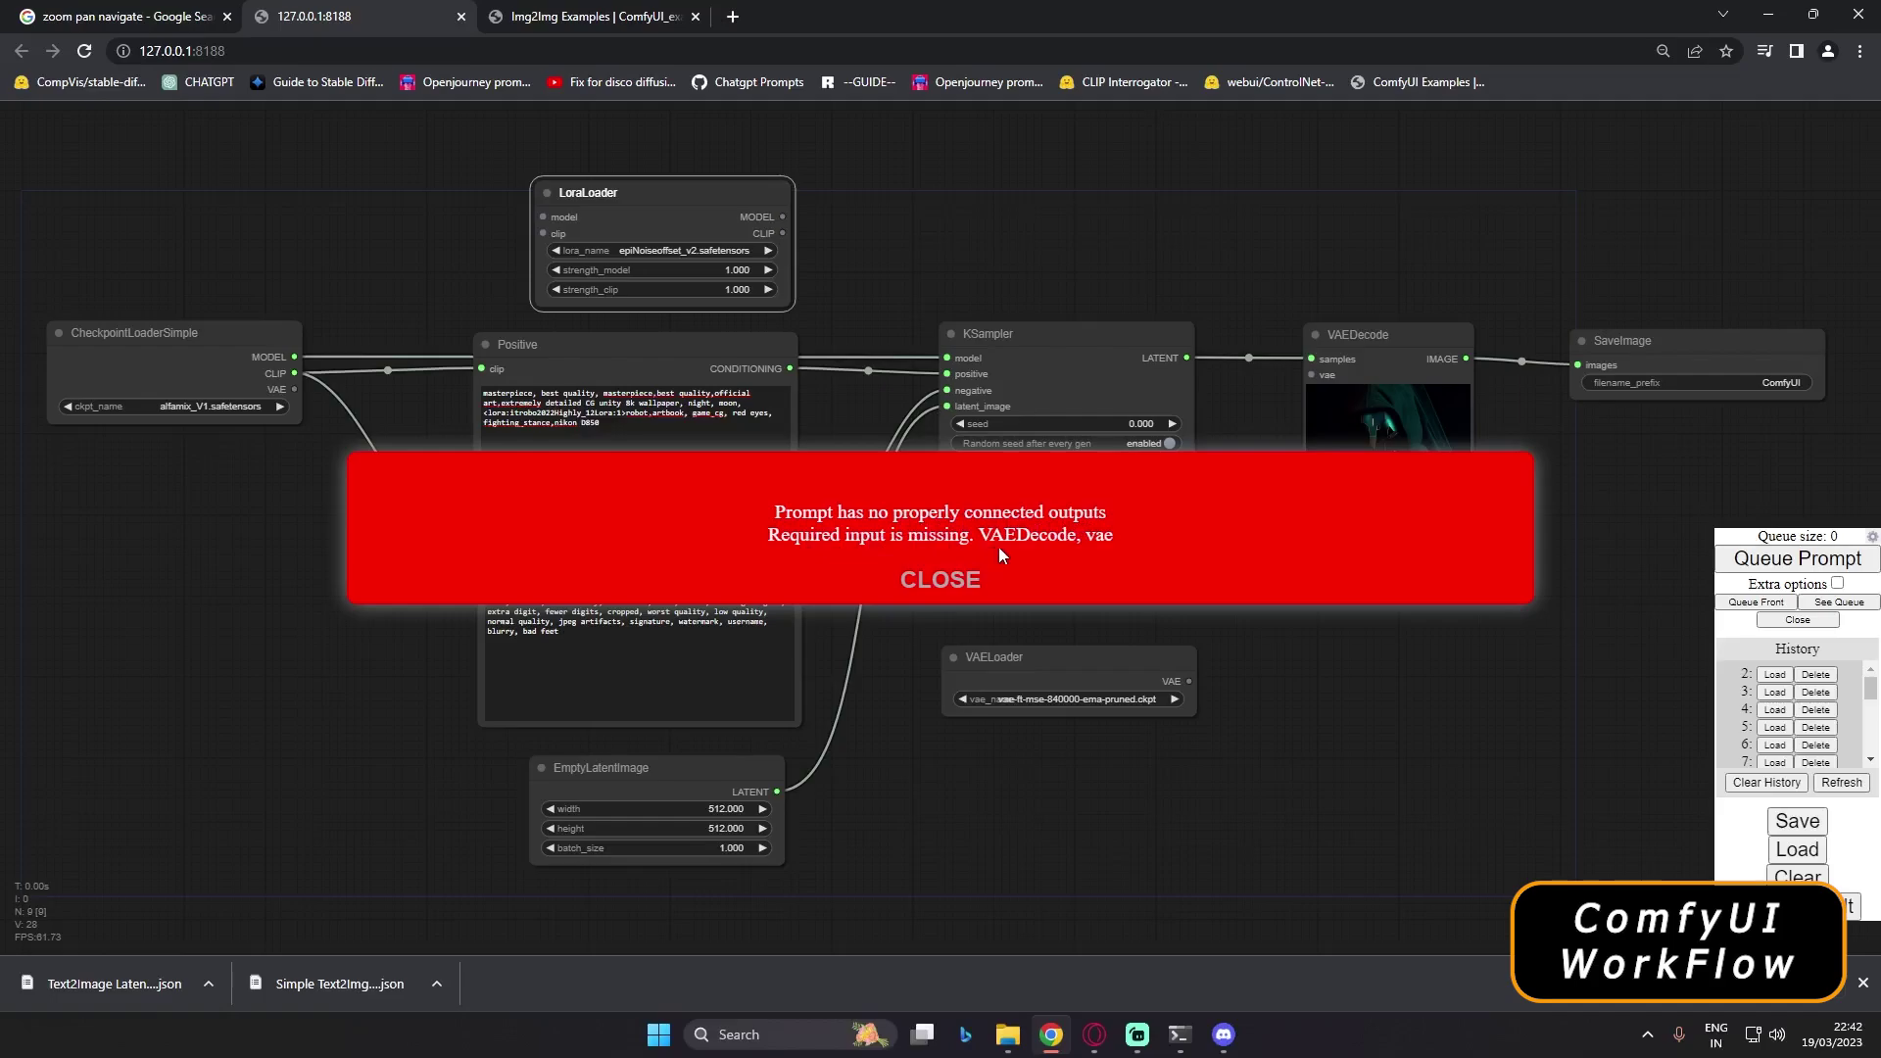
left_click(941, 579)
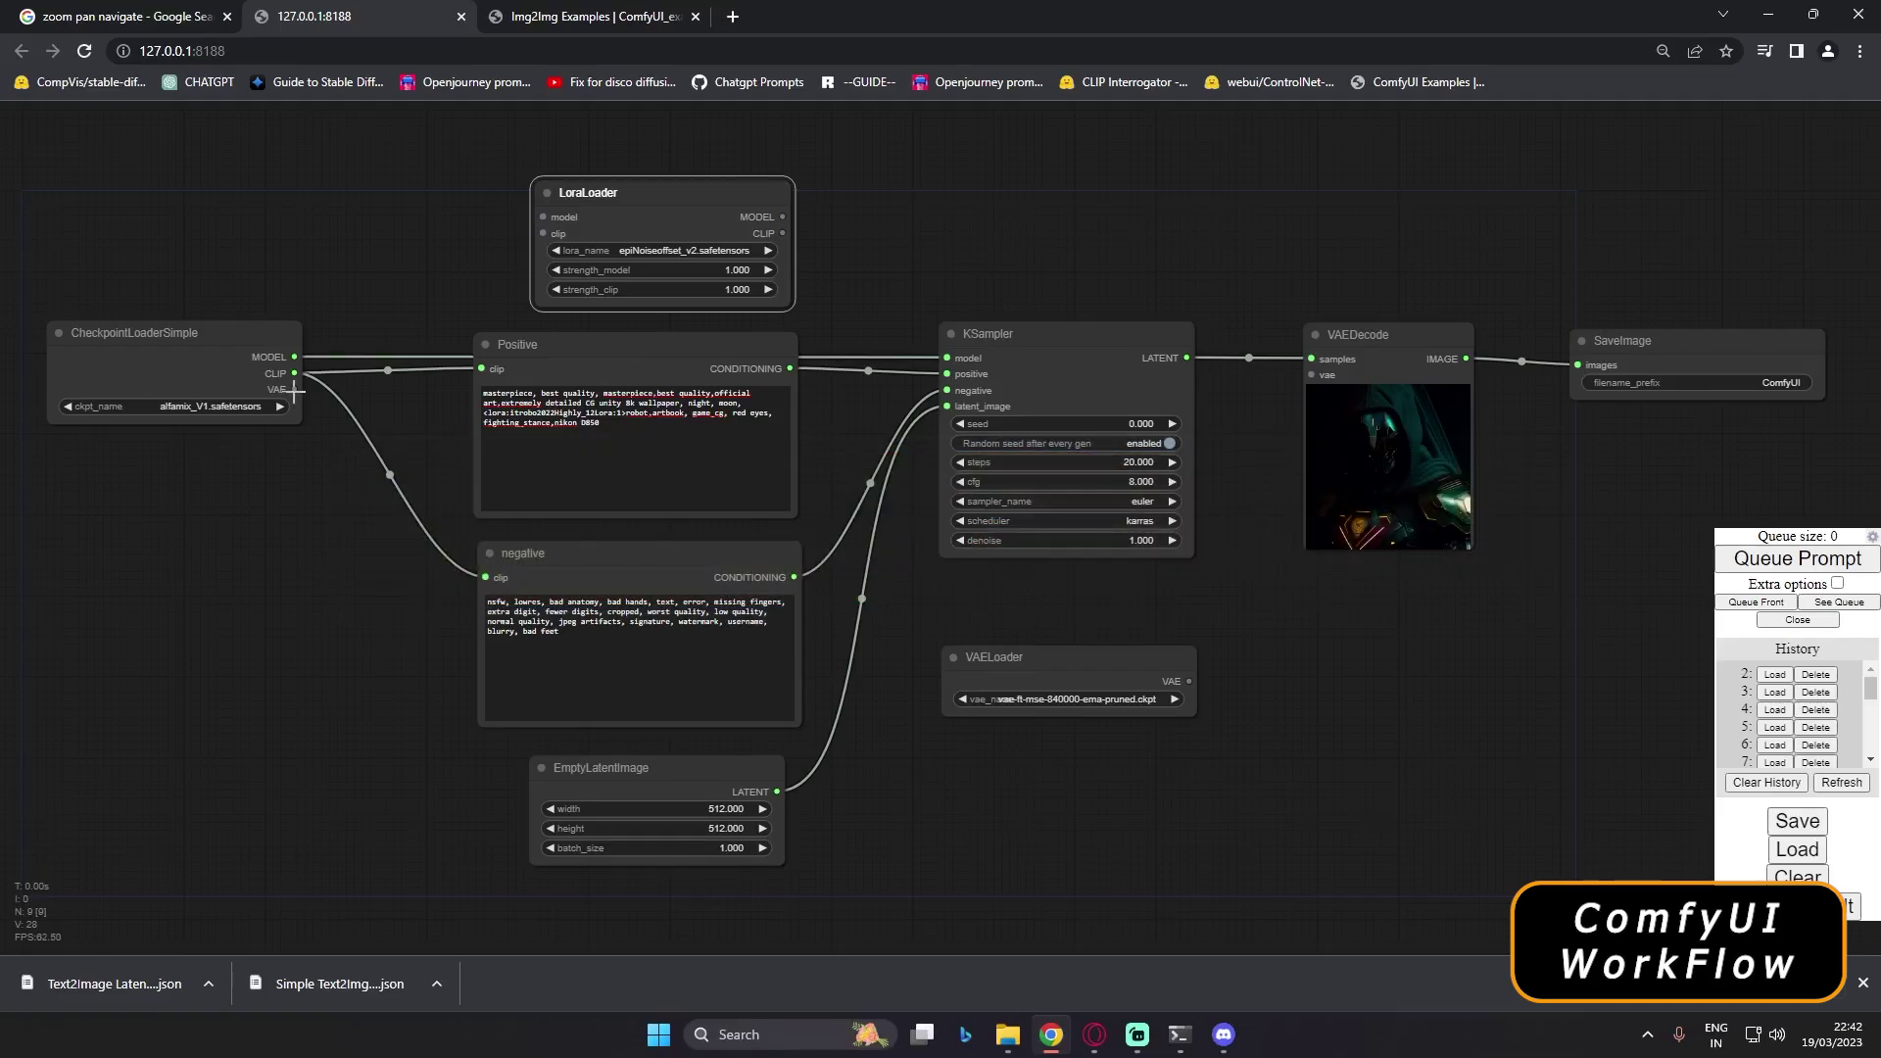
left_click_drag(294, 389, 1316, 377)
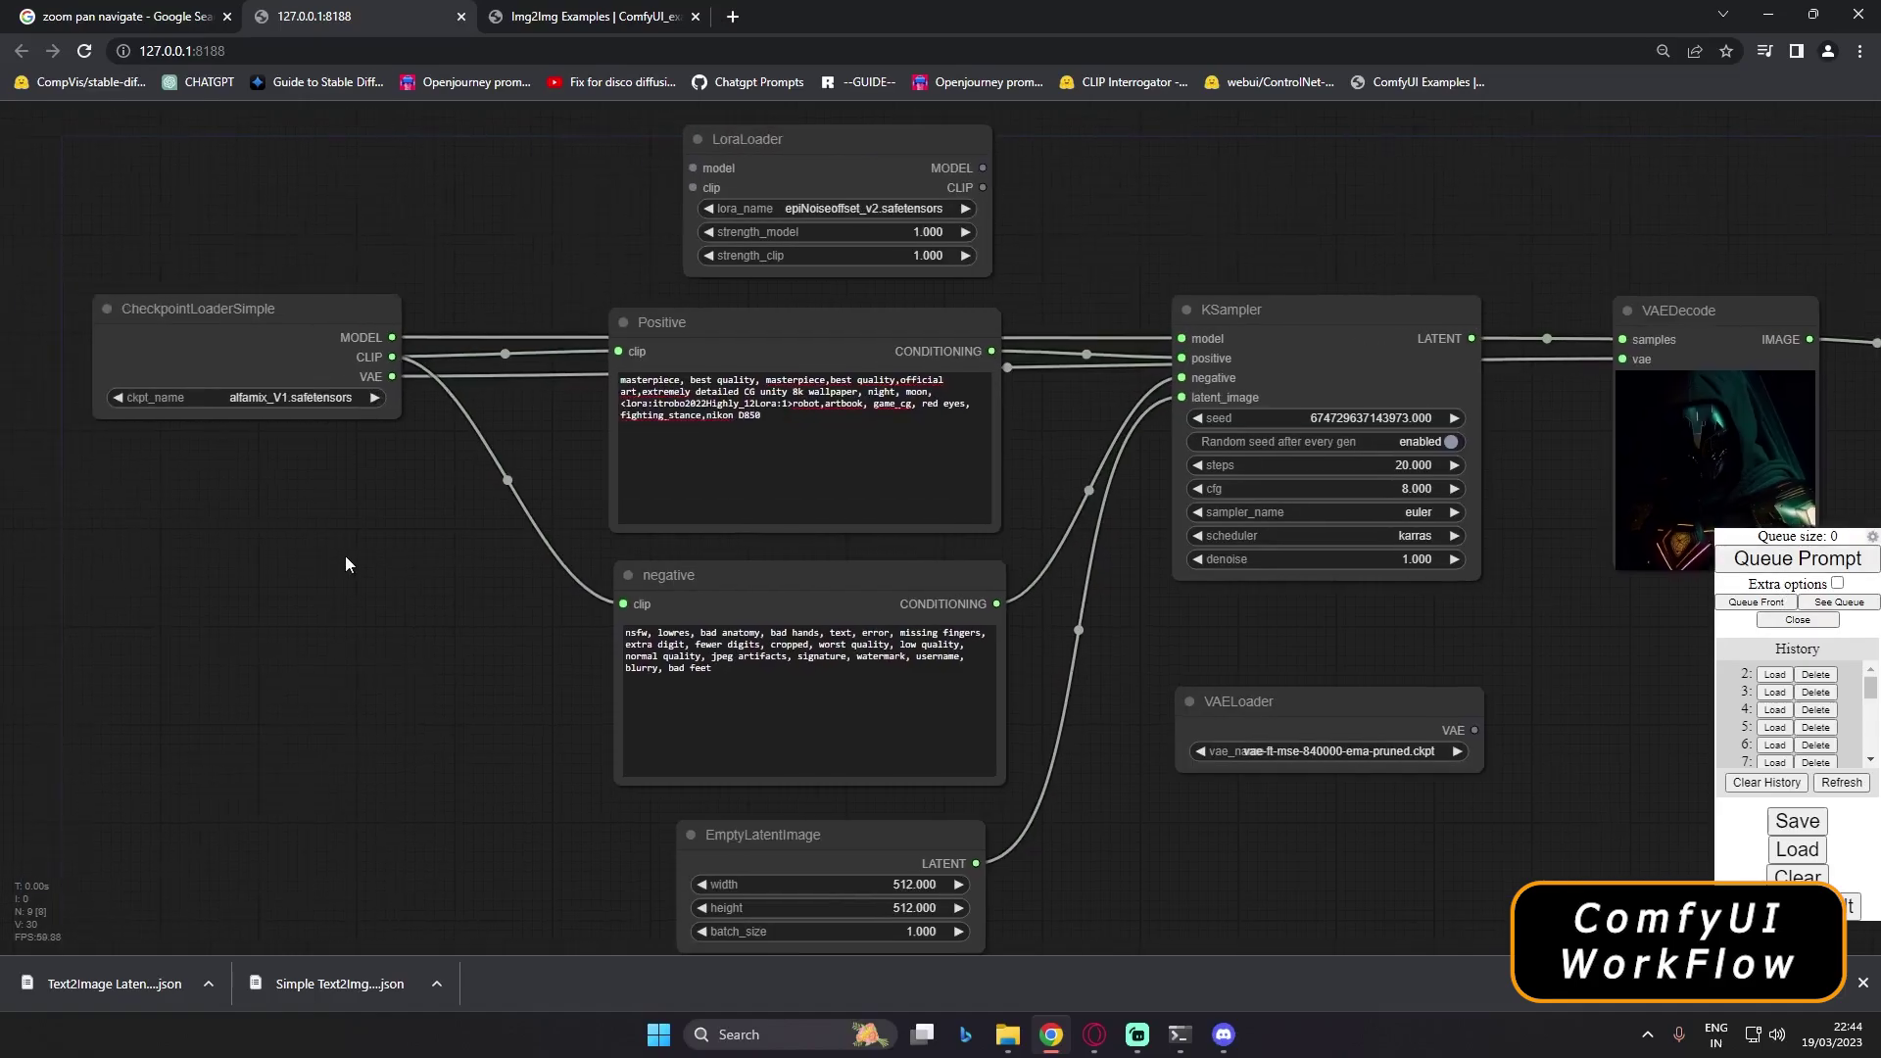
Step: Zoom and pan to inspect the generated image in SaveImage, then return to KSampler and VAELoader
scroll(926, 588, "up", 2)
left_click_drag(1436, 617, 761, 631)
scroll(1411, 490, "up", 3)
scroll(1397, 481, "up", 2)
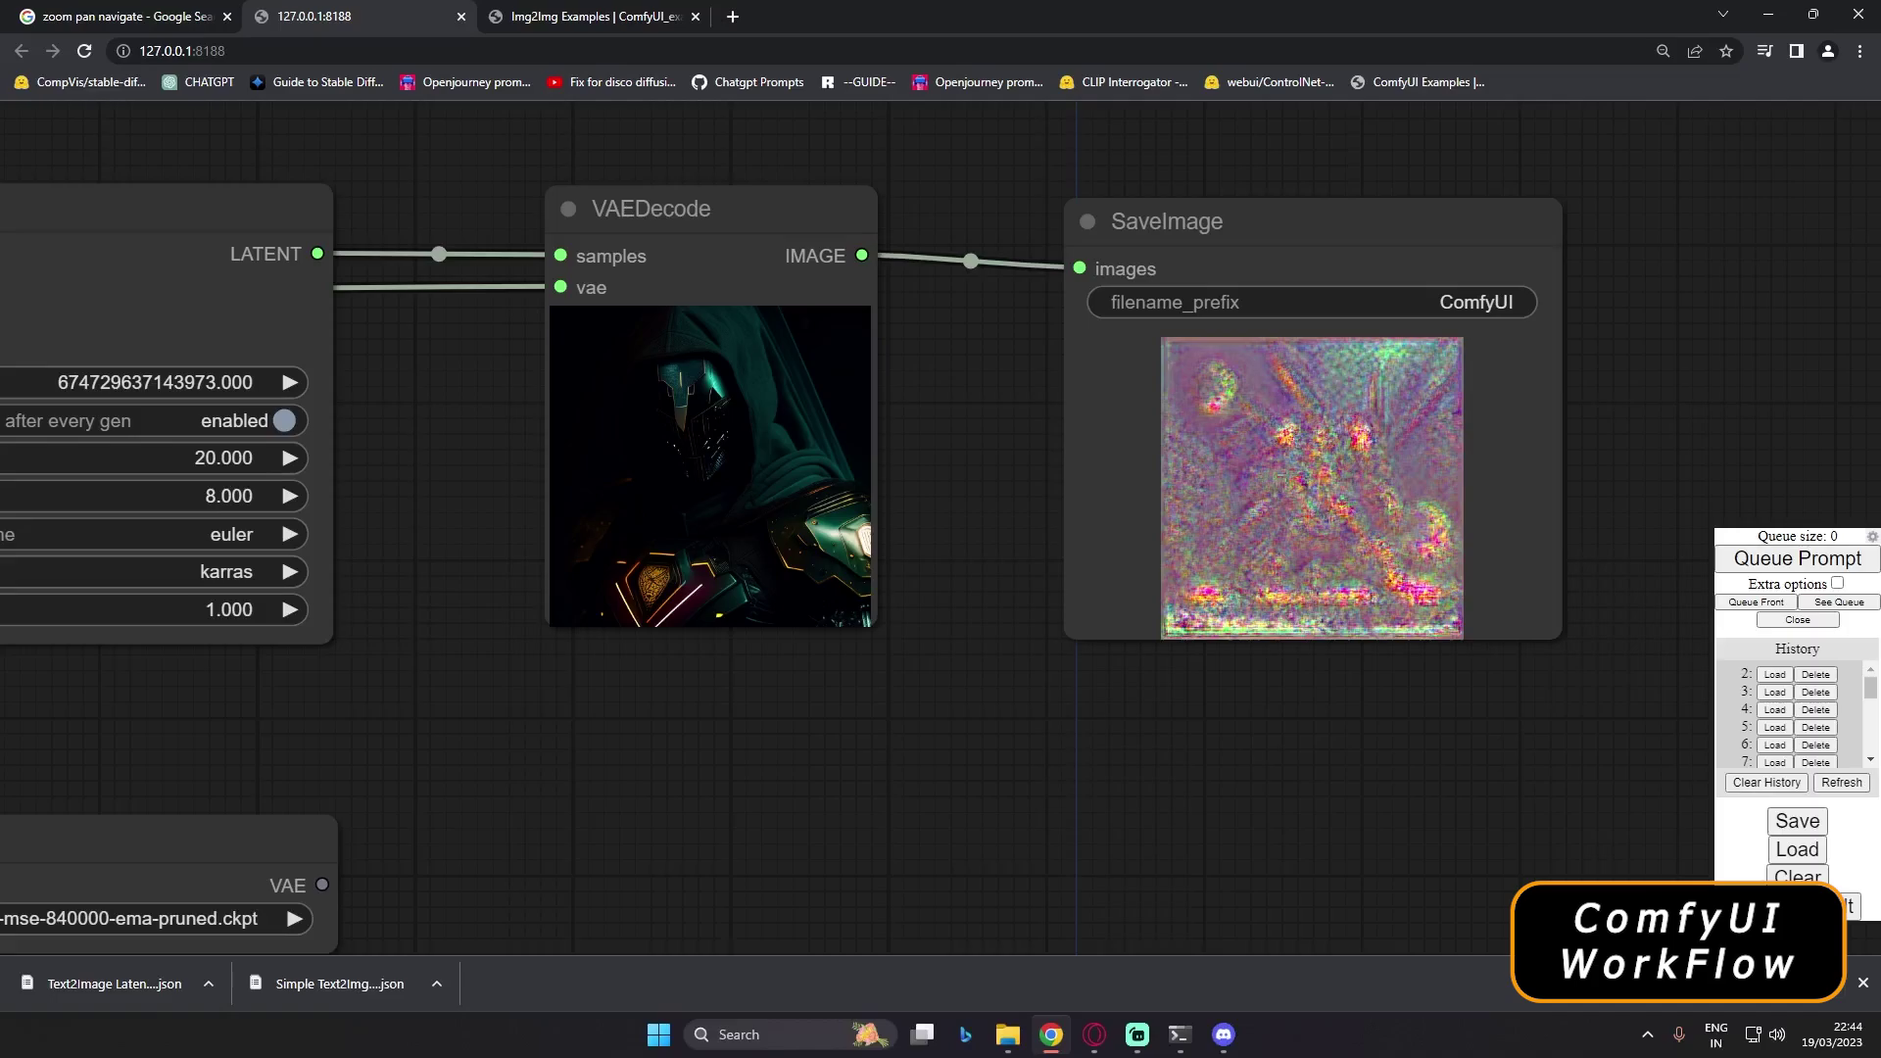
scroll(896, 706, "down", 4)
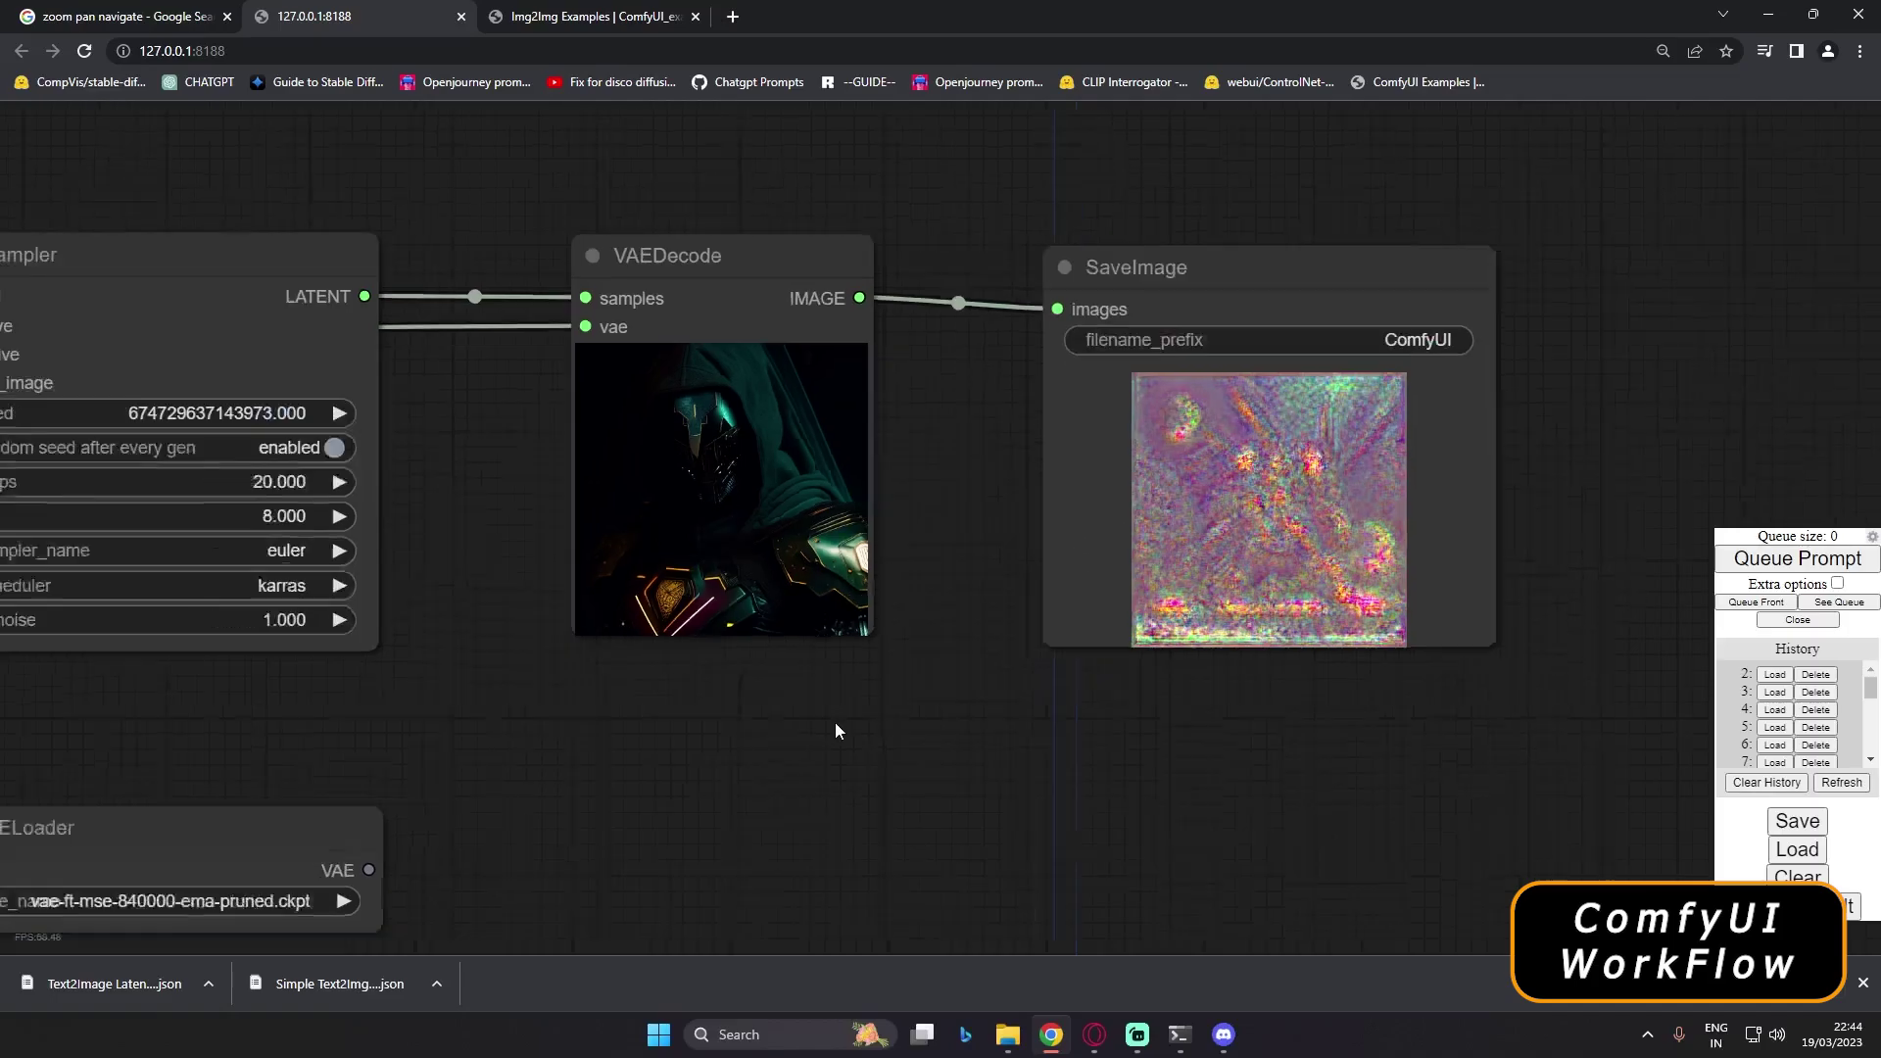
left_click_drag(756, 768, 1070, 726)
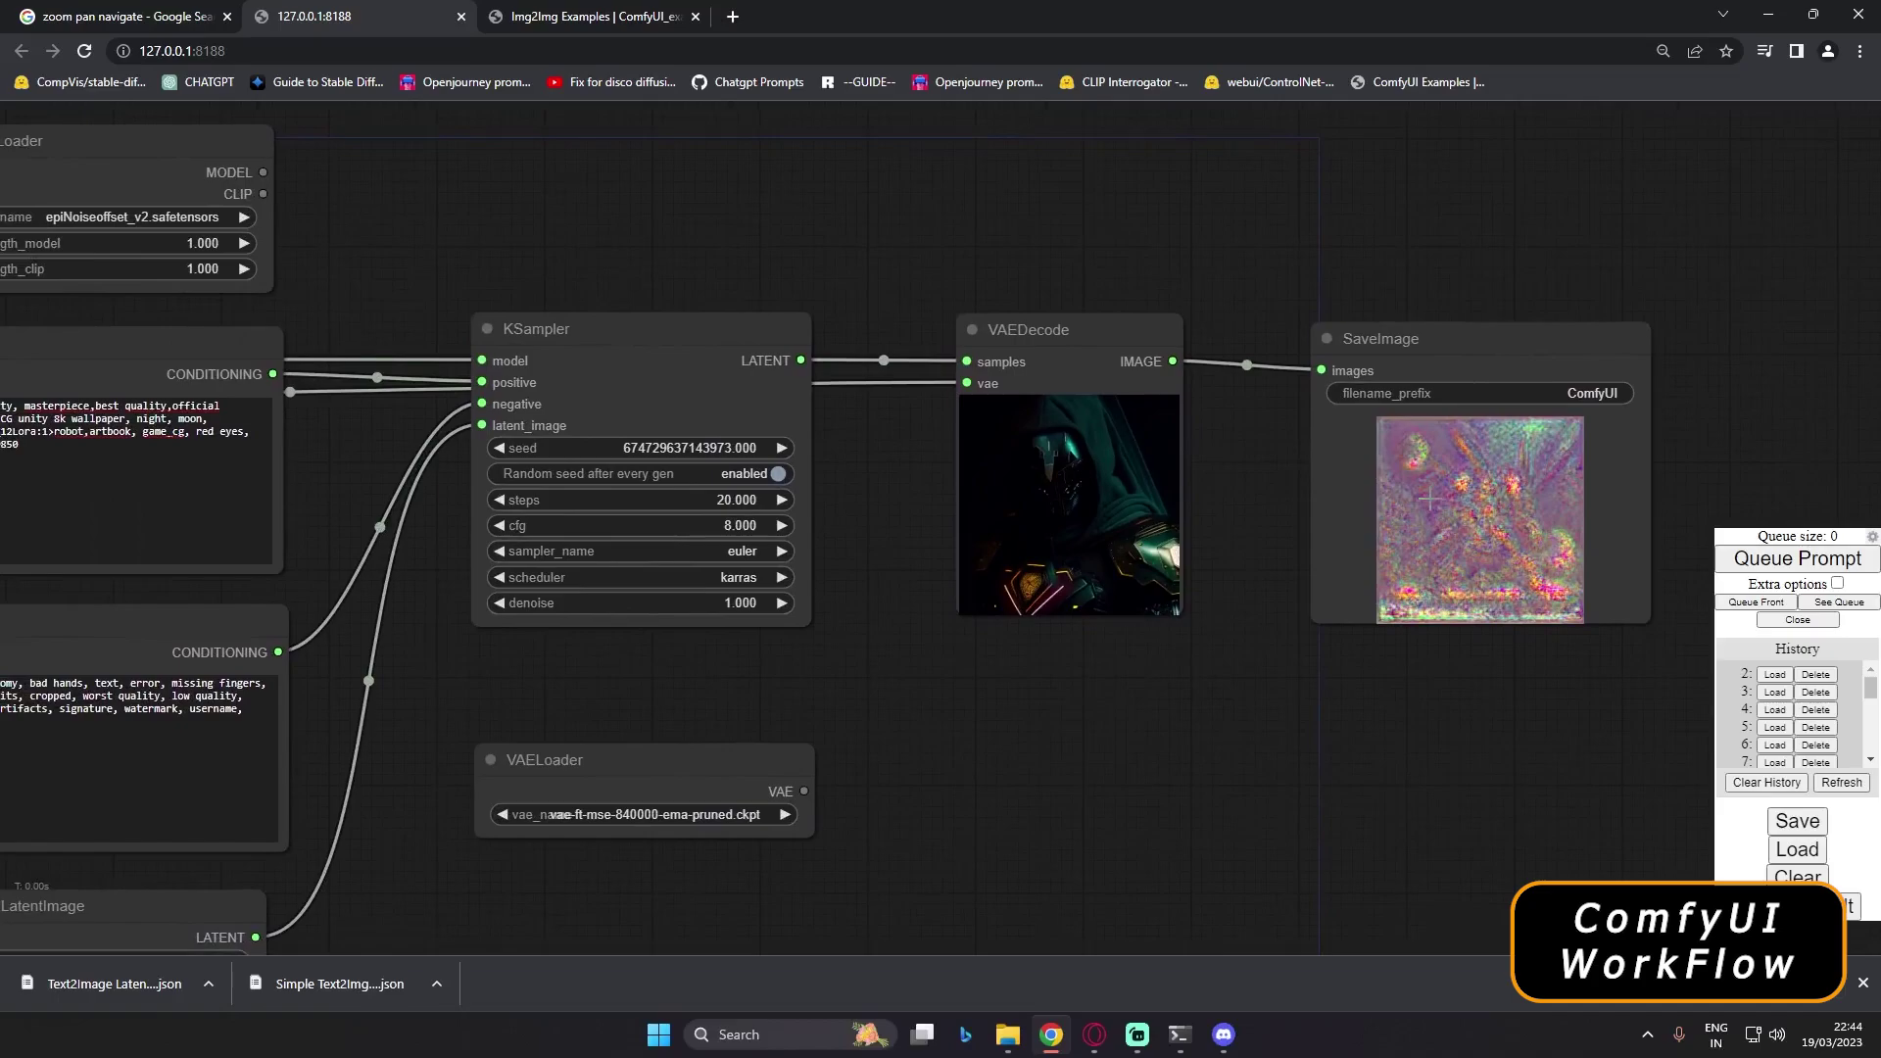
Step: Pan across the checkpoint, prompt, KSampler, VAEDecode, VAELoader and LoraLoader nodes to review the graph
left_click_drag(1007, 721, 1536, 774)
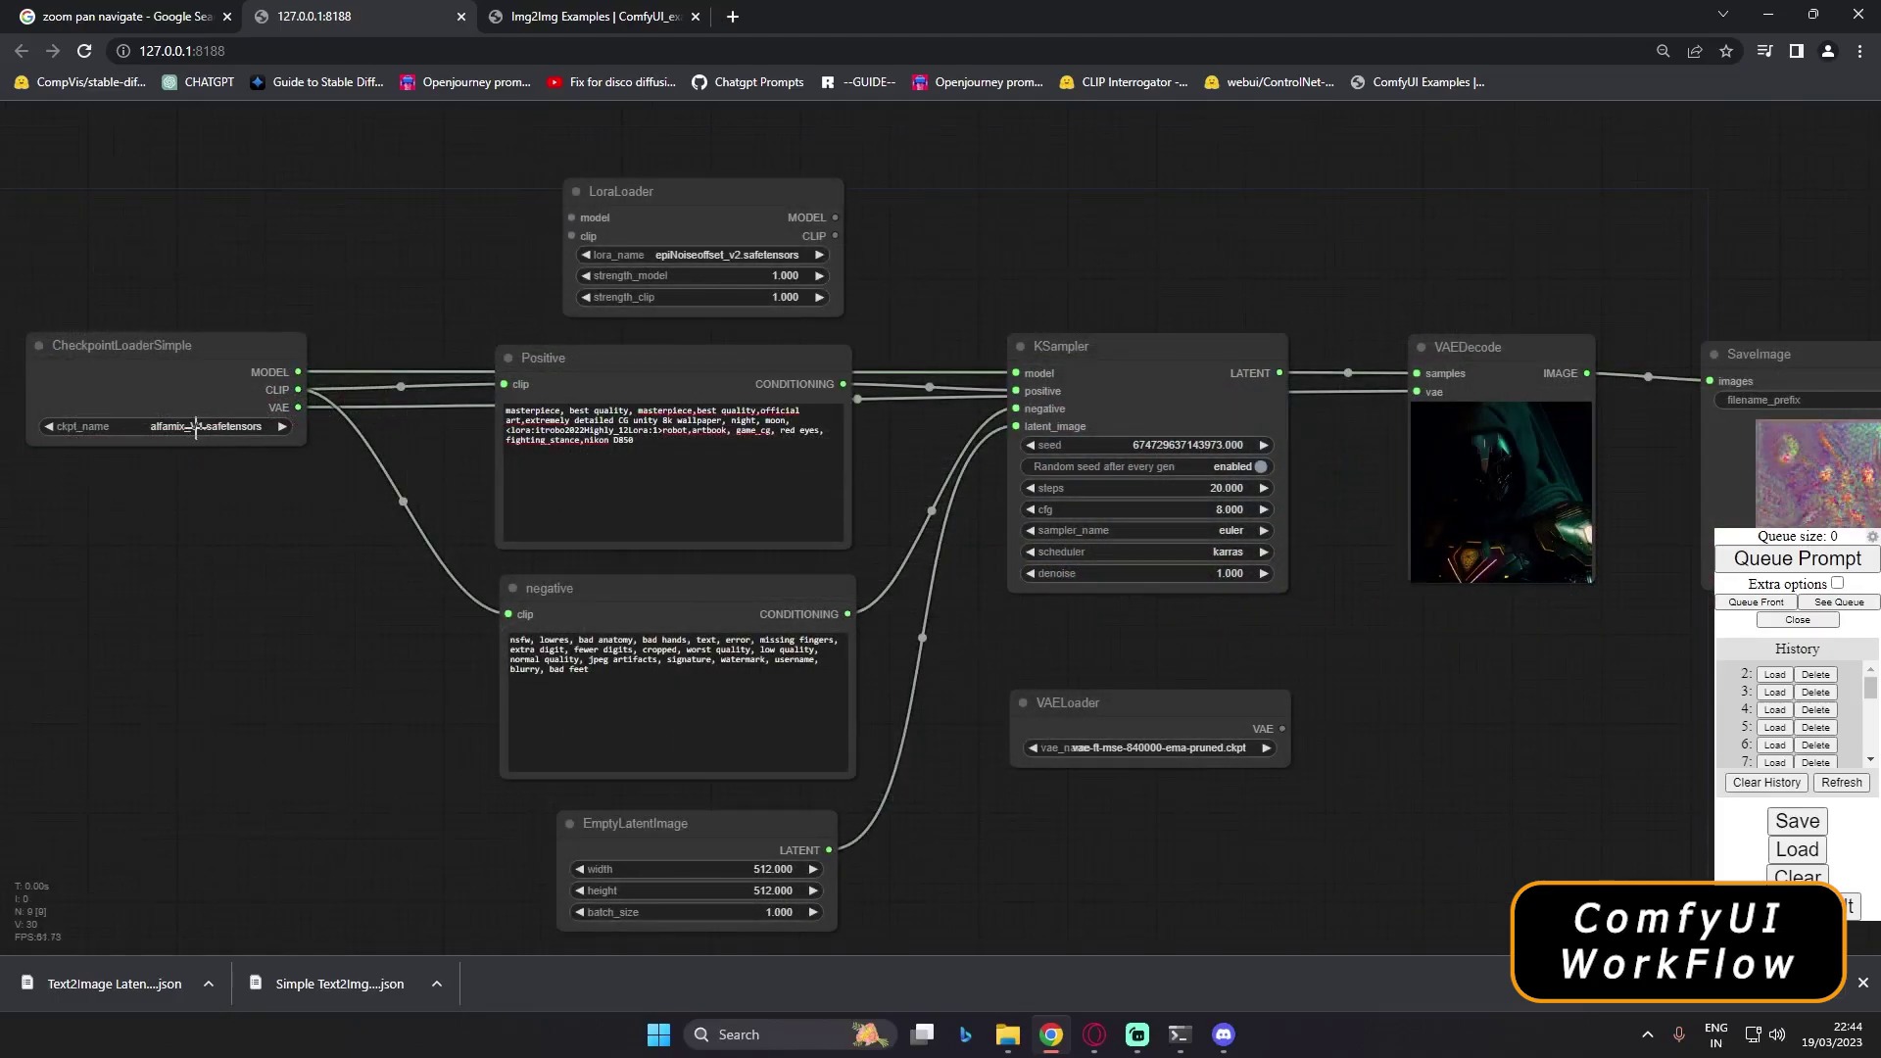
left_click_drag(196, 431, 480, 461)
left_click_drag(264, 431, 350, 511)
scroll(406, 514, "up", 3)
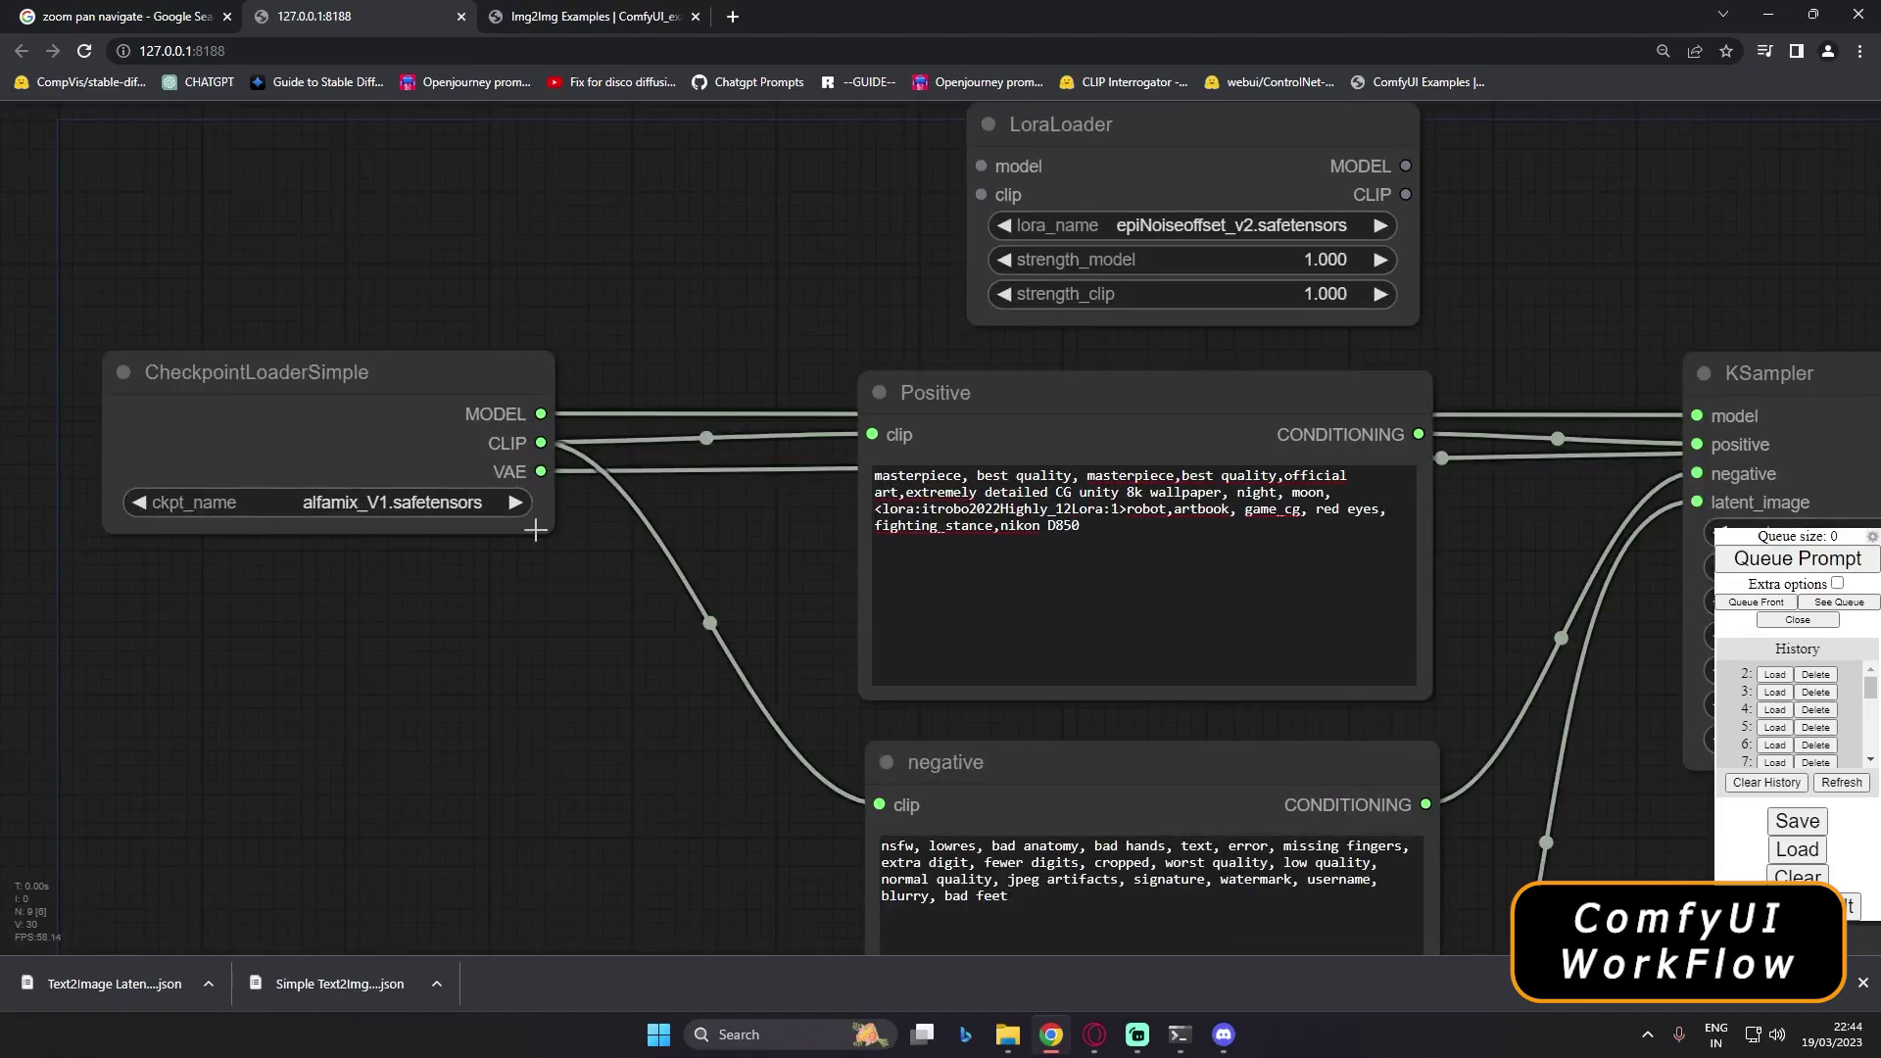
scroll(604, 708, "down", 2)
left_click_drag(1391, 897, 1058, 796)
scroll(1044, 770, "down", 2)
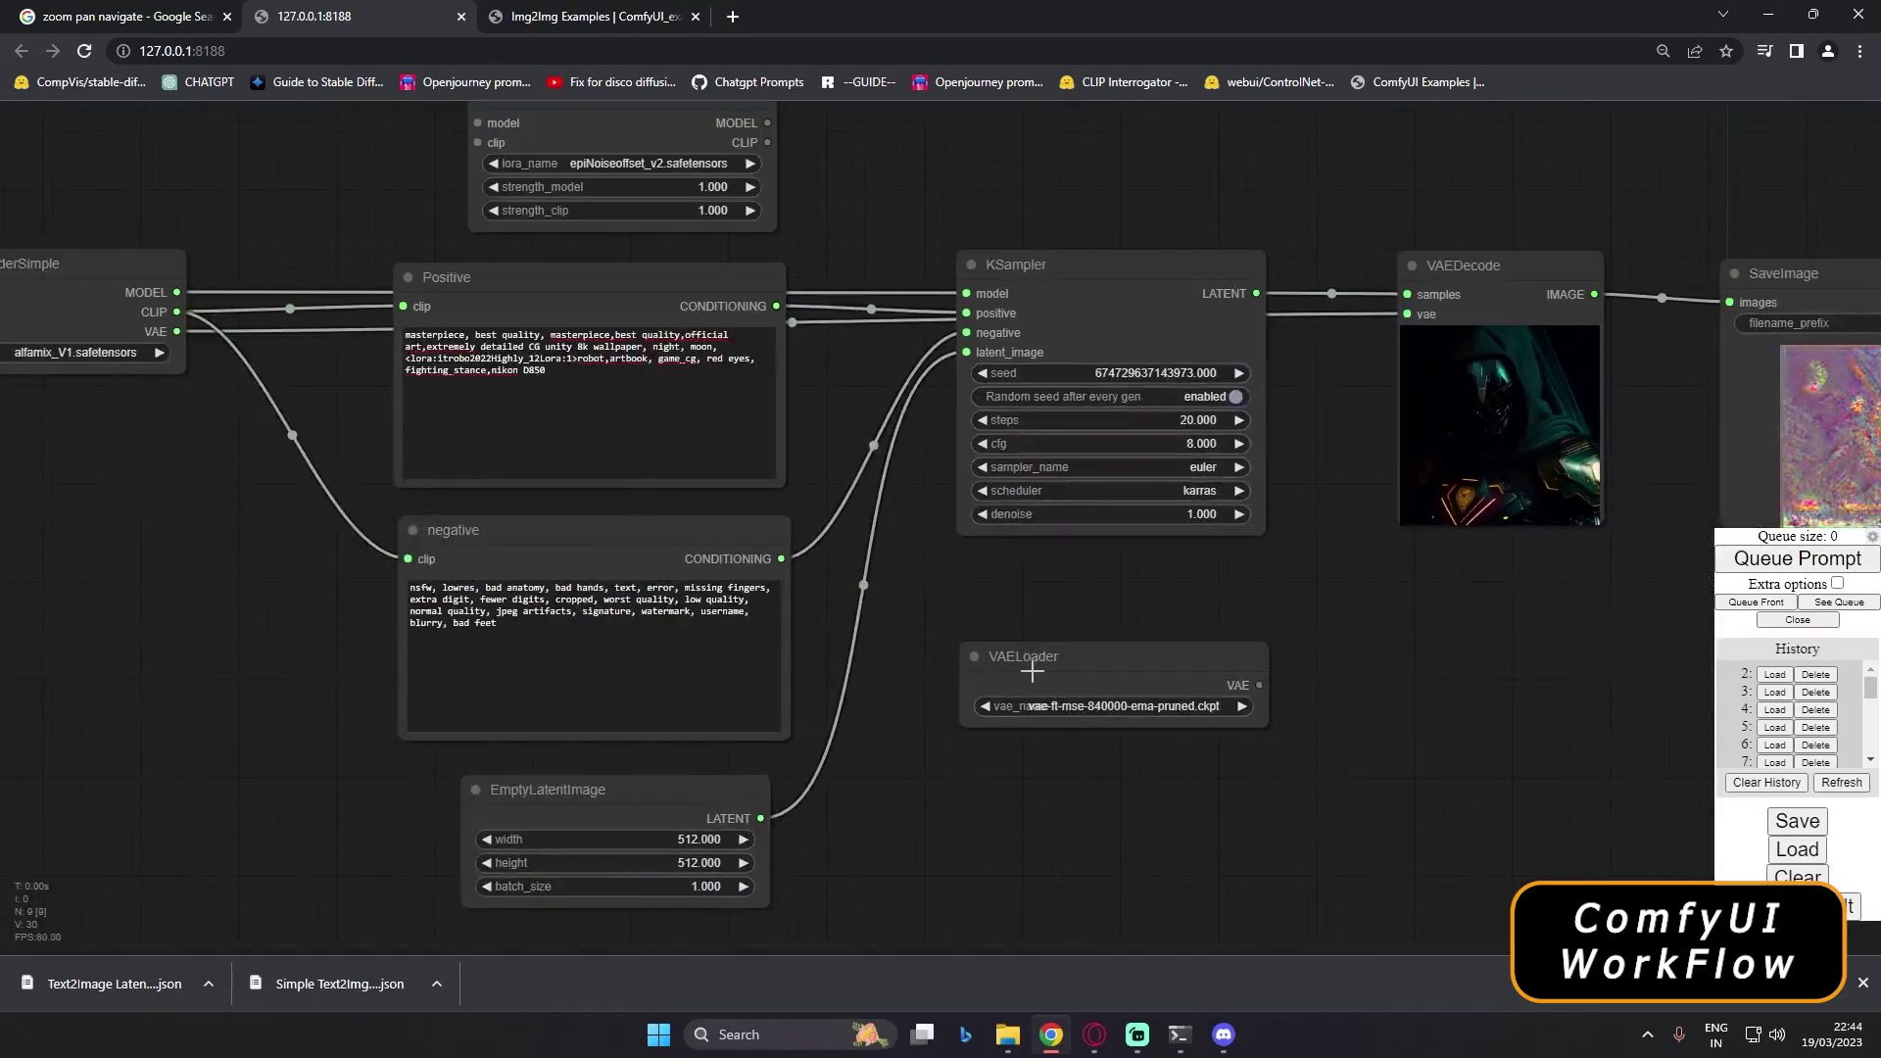
left_click_drag(880, 586, 902, 668)
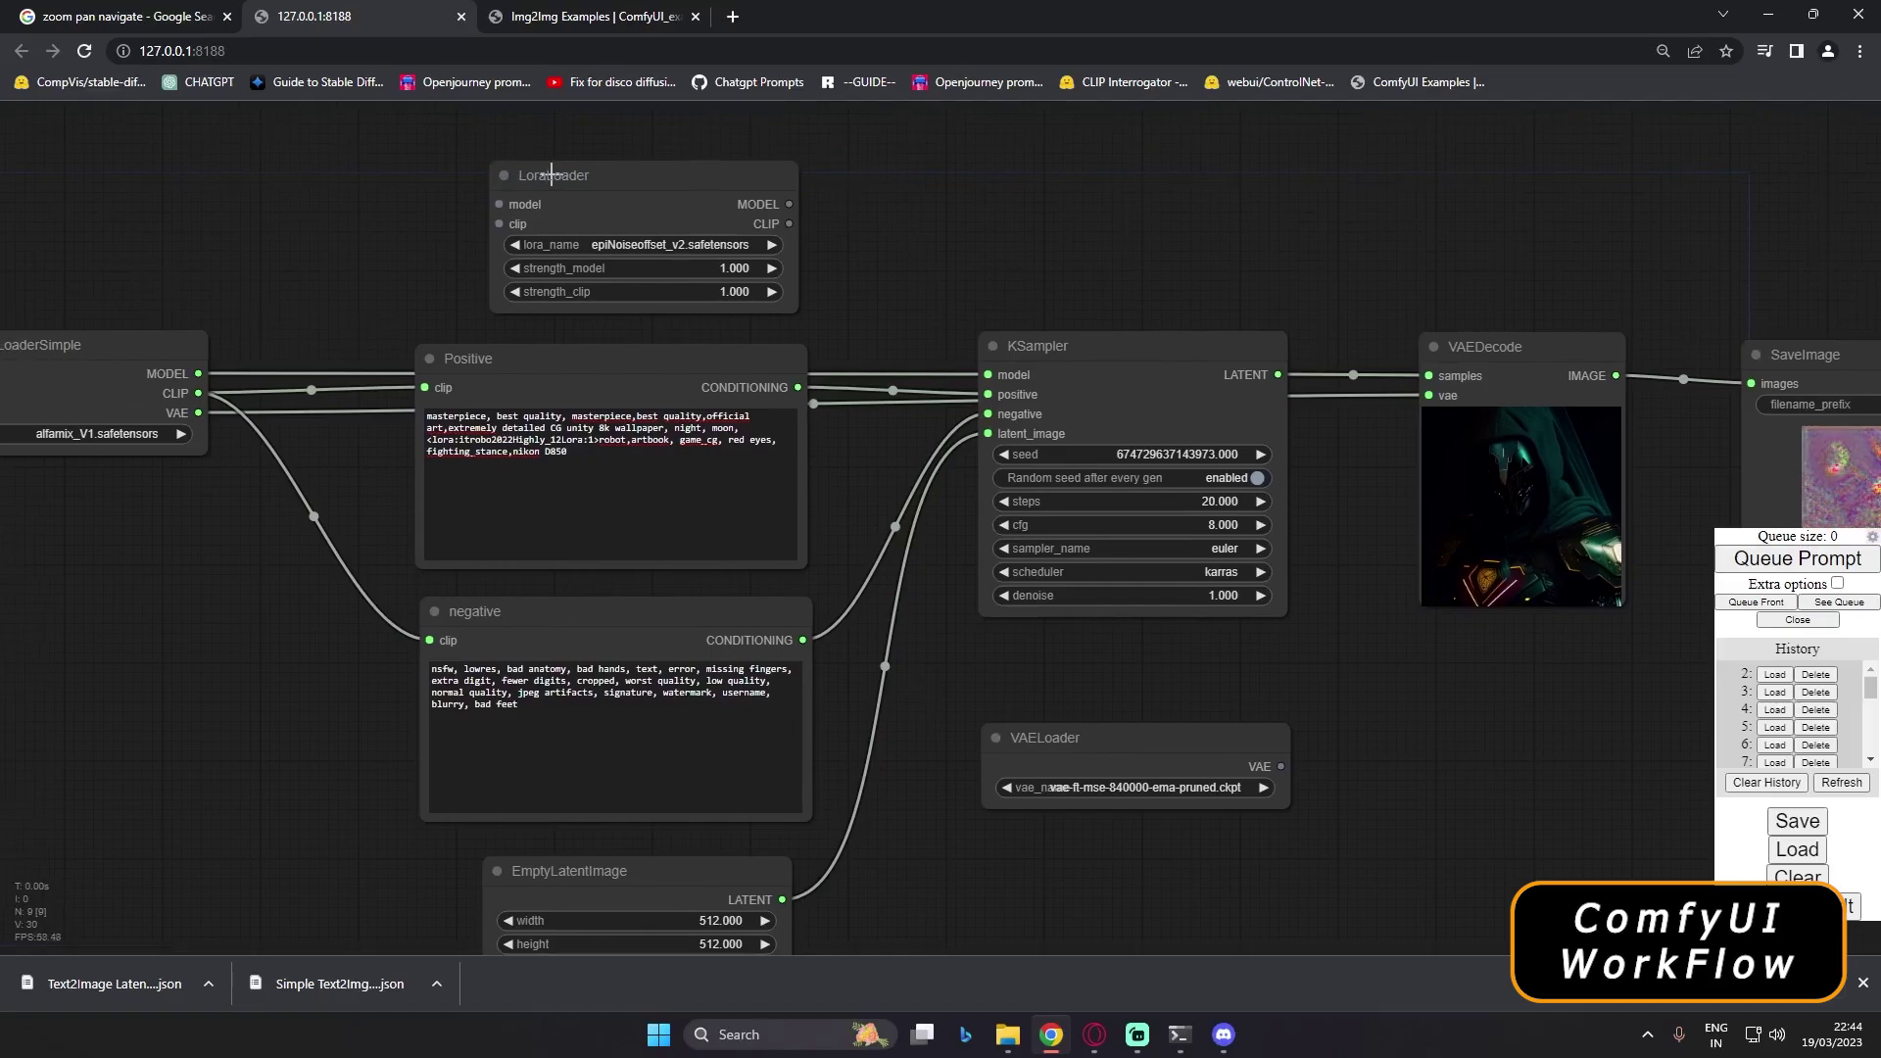